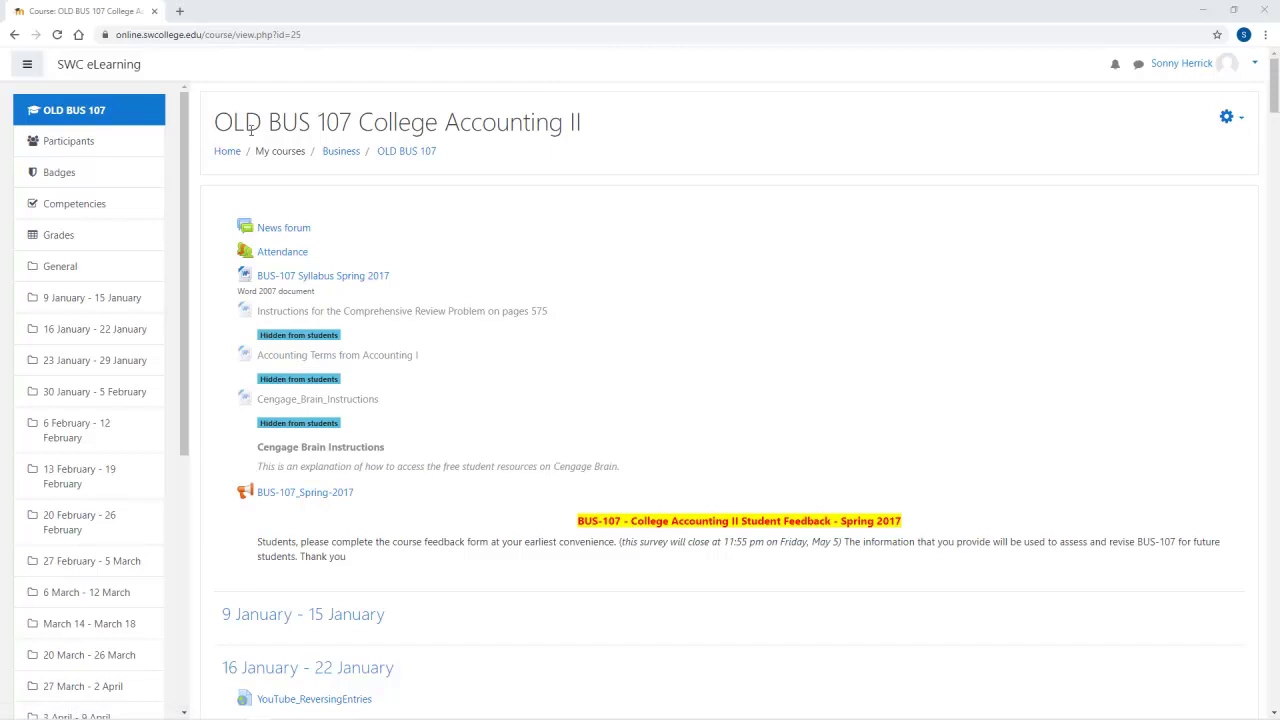
Step: Look through the weekly sections, activities and assignments on the OLD BUS 107 College Accounting II course page
scroll(651, 124, "down", 5)
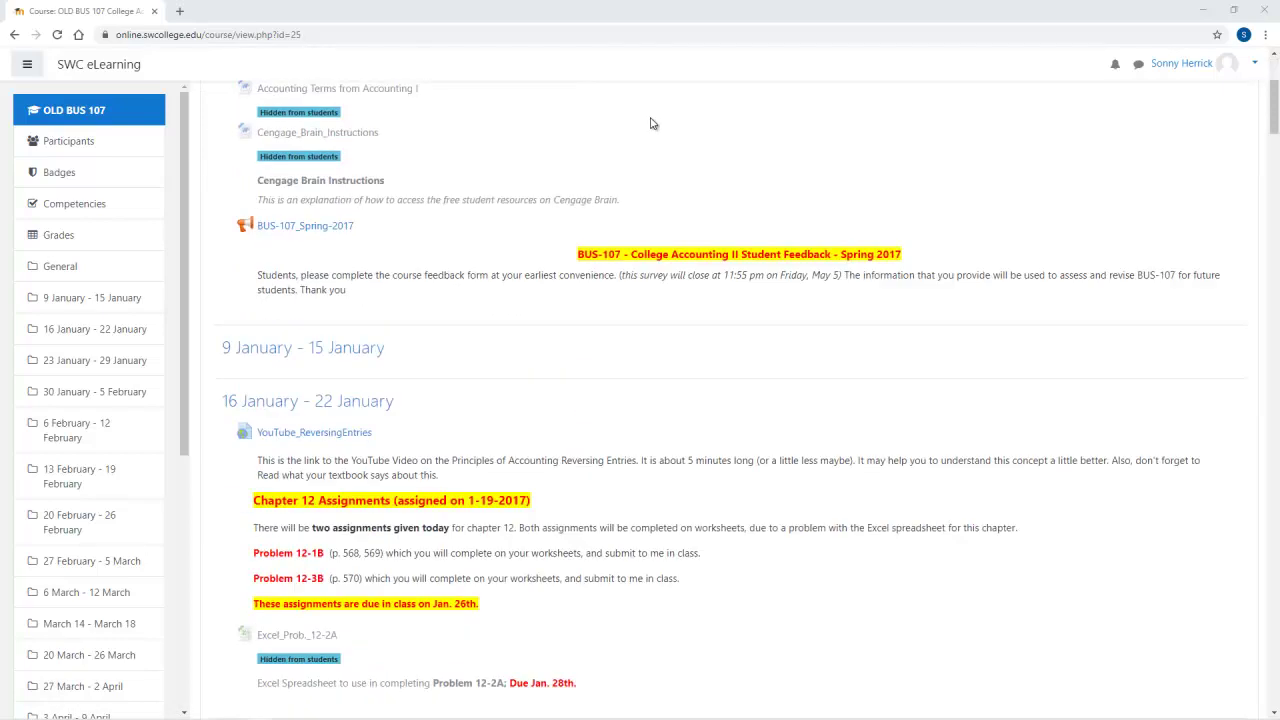
scroll(651, 140, "down", 10)
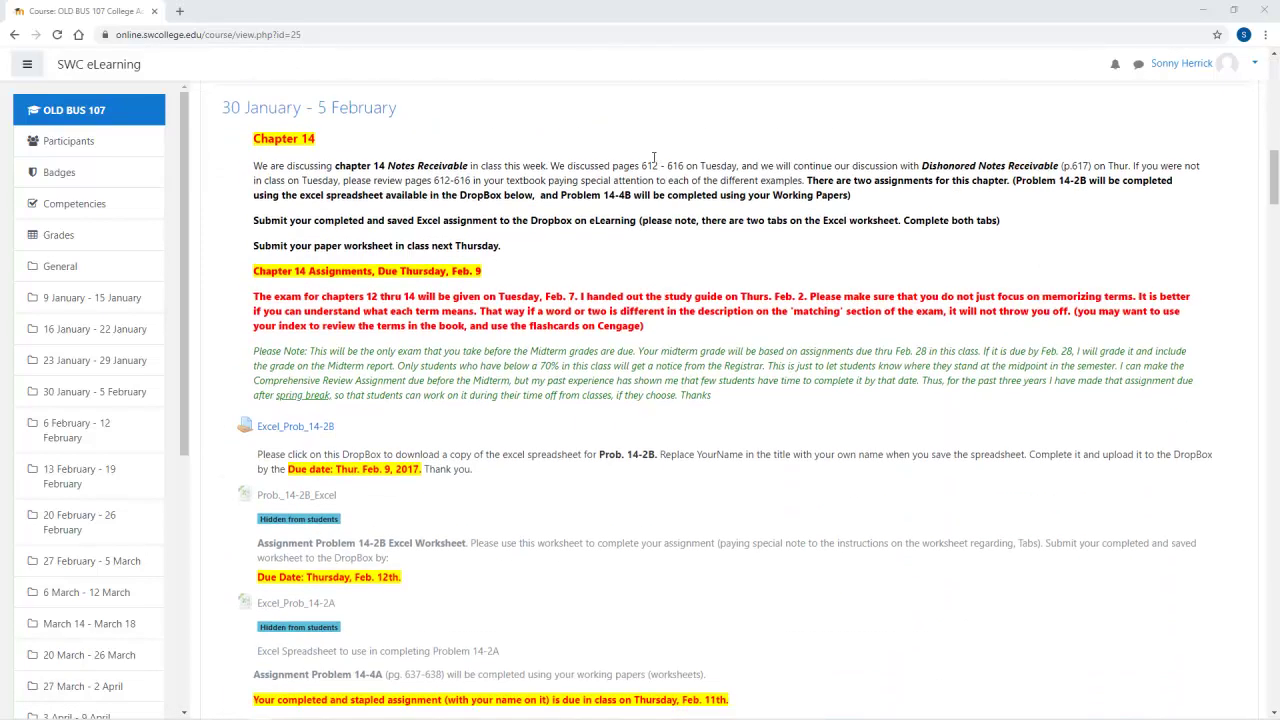
scroll(590, 225, "down", 14)
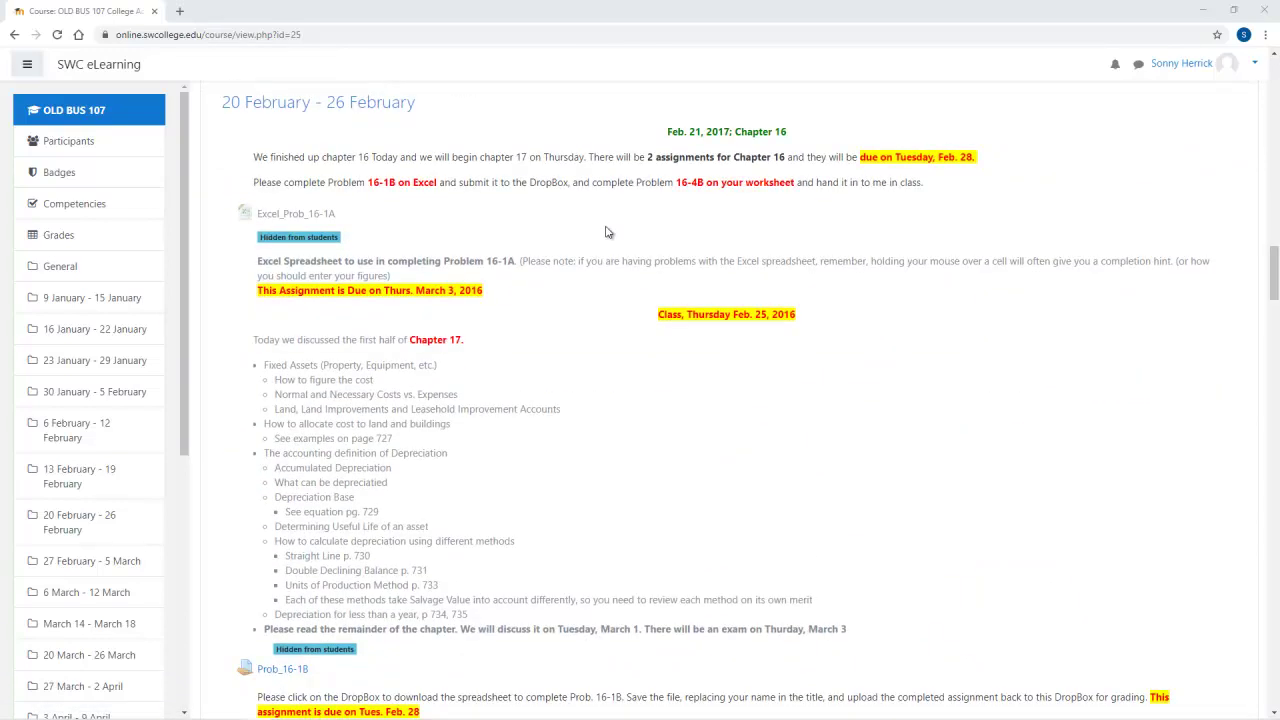
scroll(603, 247, "up", 20)
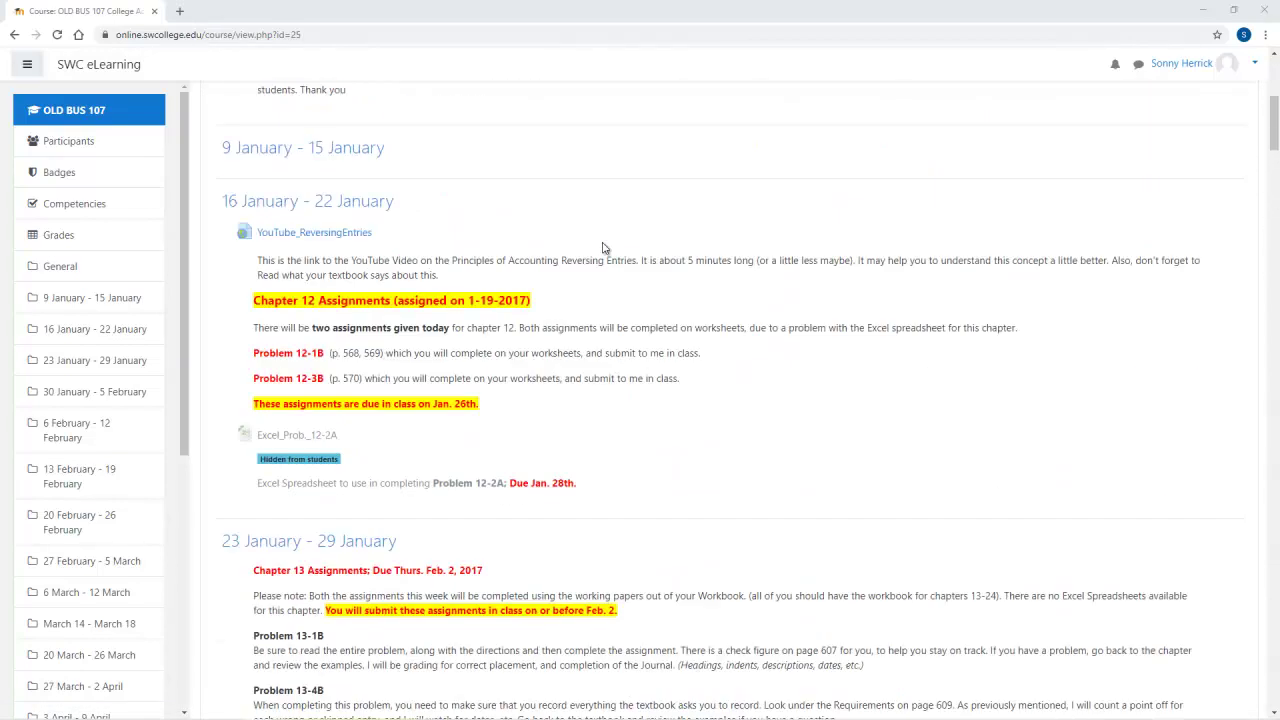
scroll(603, 247, "up", 3)
scroll(603, 246, "down", 5)
scroll(651, 215, "down", 7)
scroll(651, 215, "up", 12)
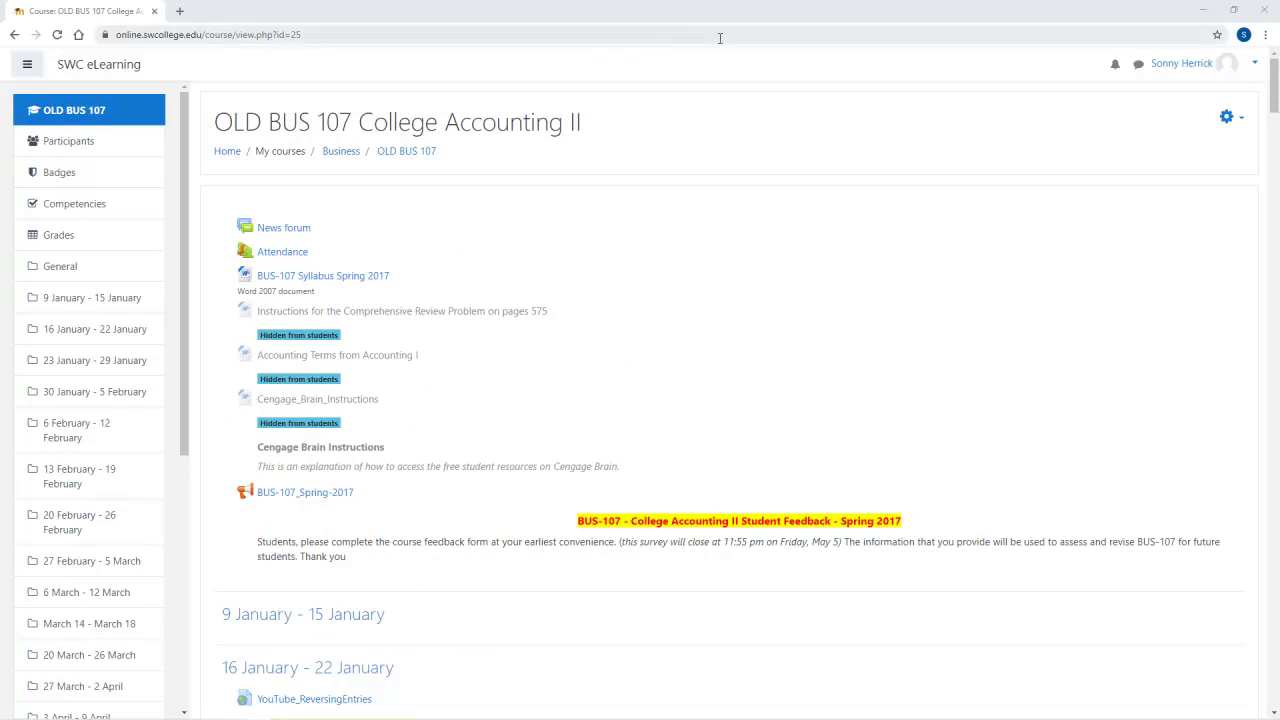
Step: Open the course's Reset page and choose the Student role as the users to unenrol
left_click(1231, 120)
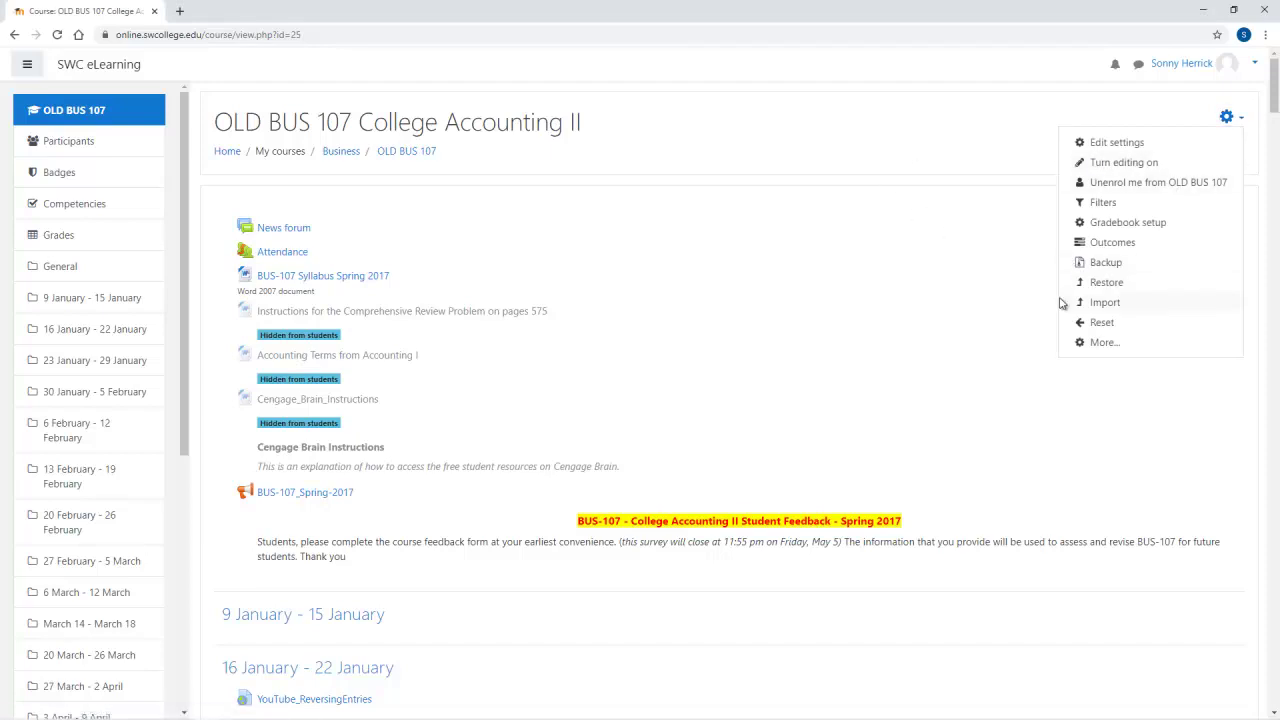
left_click(1100, 326)
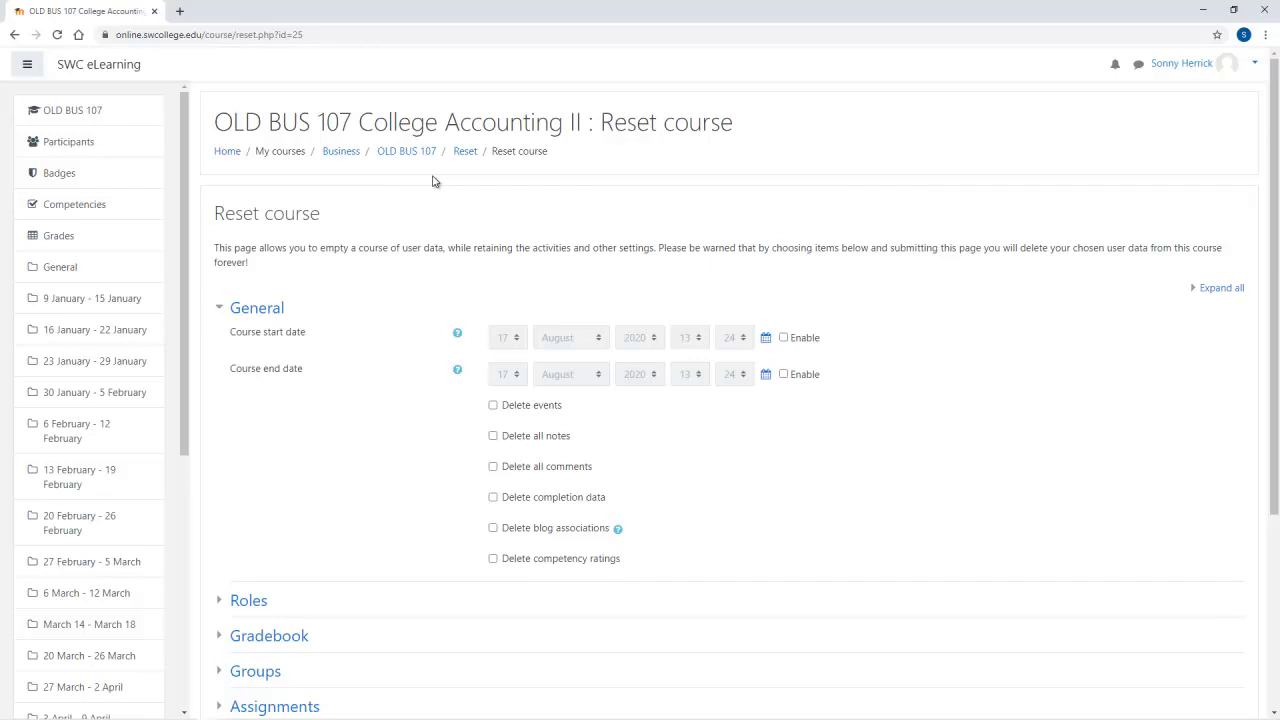
scroll(500, 188, "down", 2)
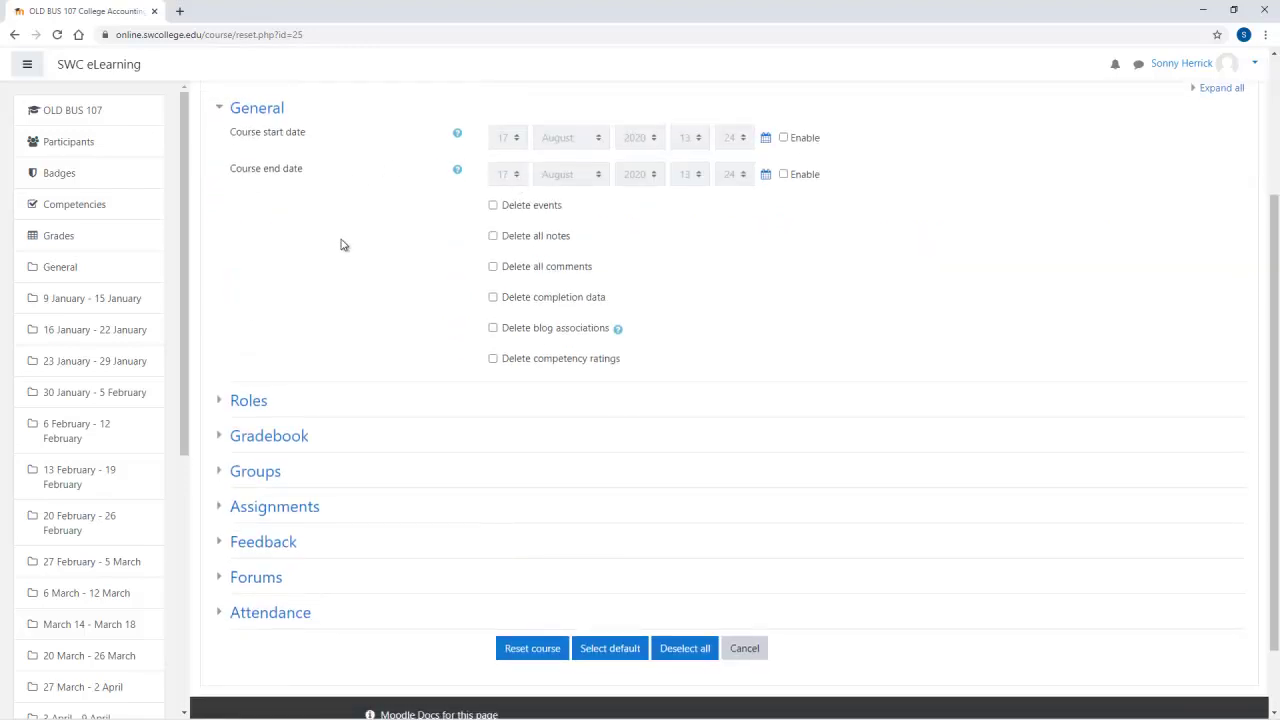
scroll(300, 238, "down", 1)
scroll(299, 238, "down", 1)
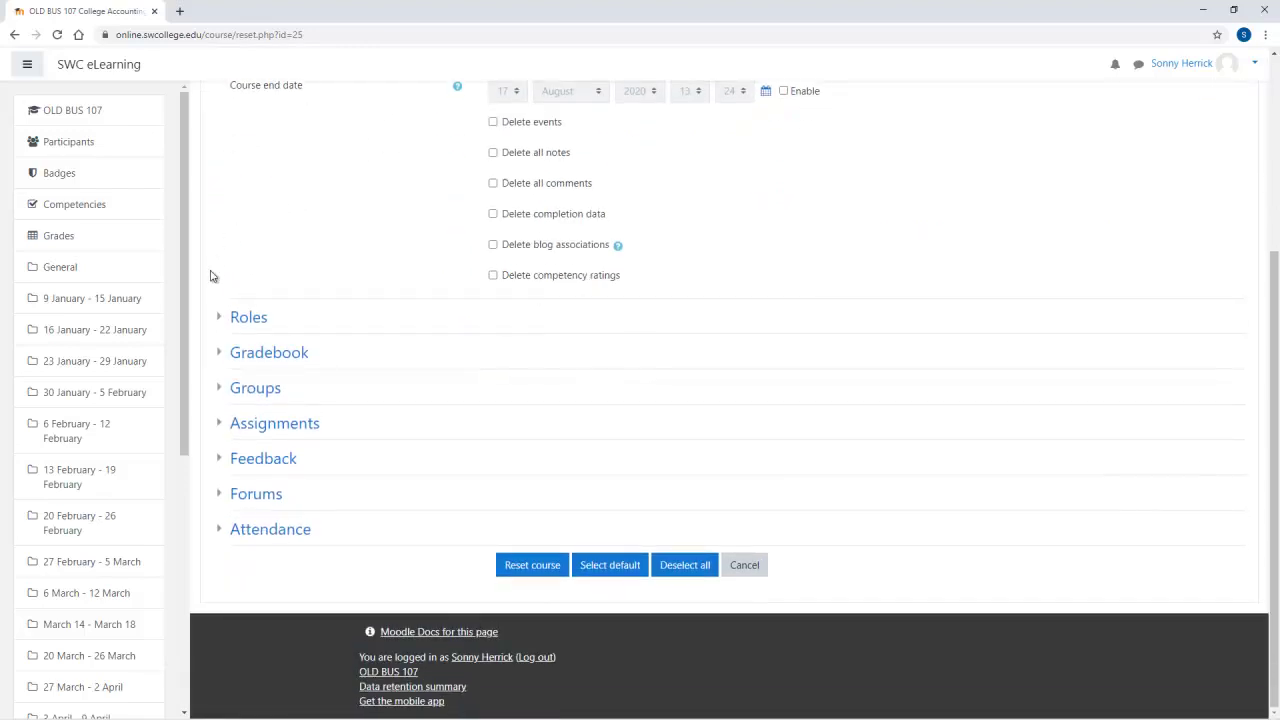
left_click(220, 320)
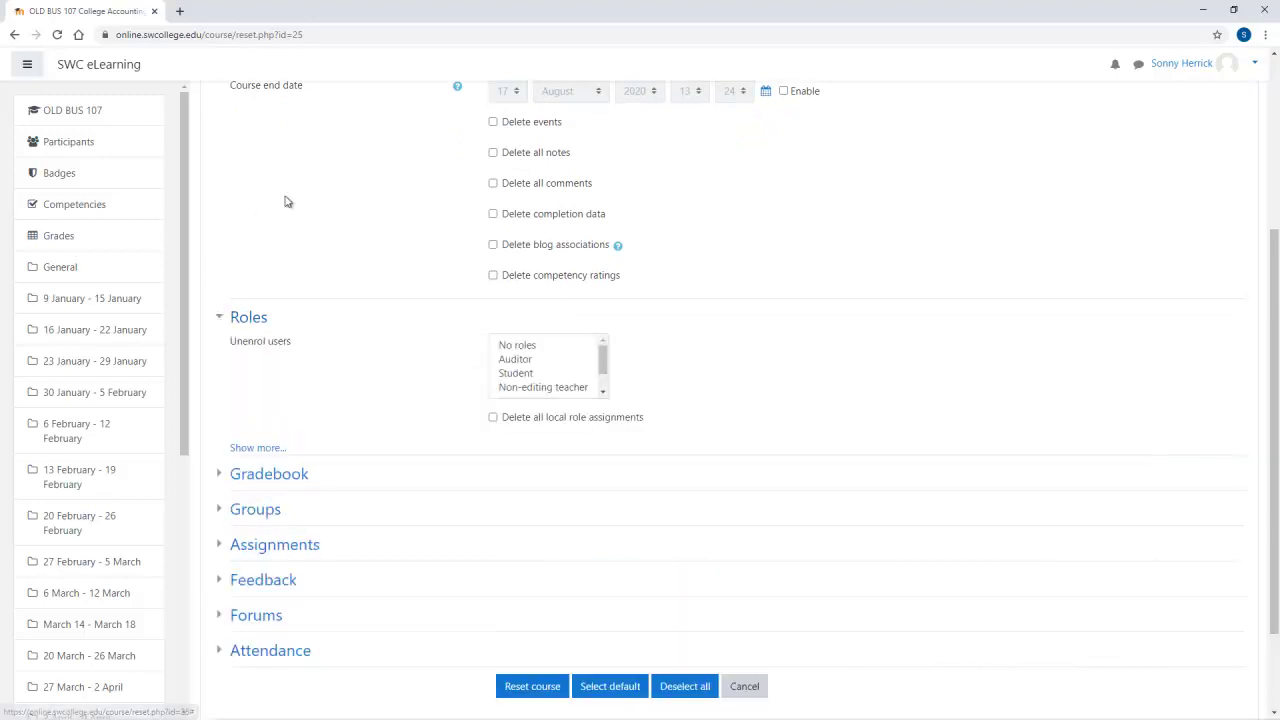
left_click(507, 374)
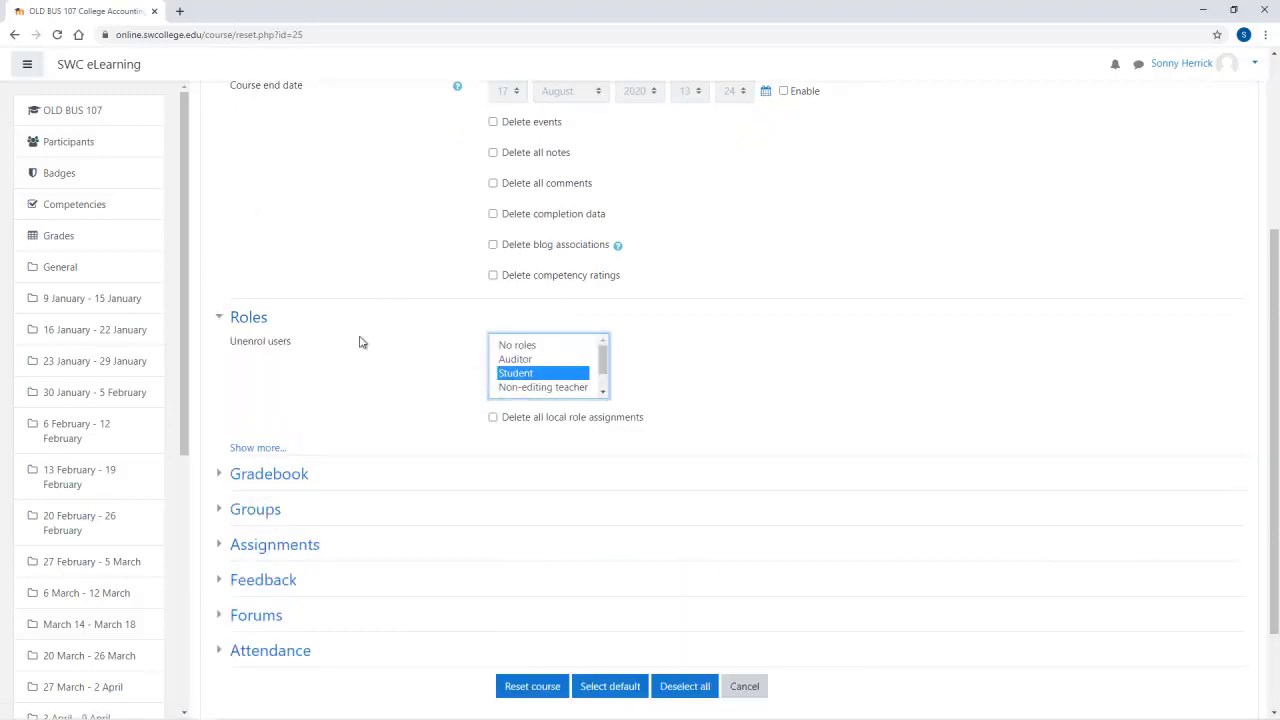
left_click(365, 367)
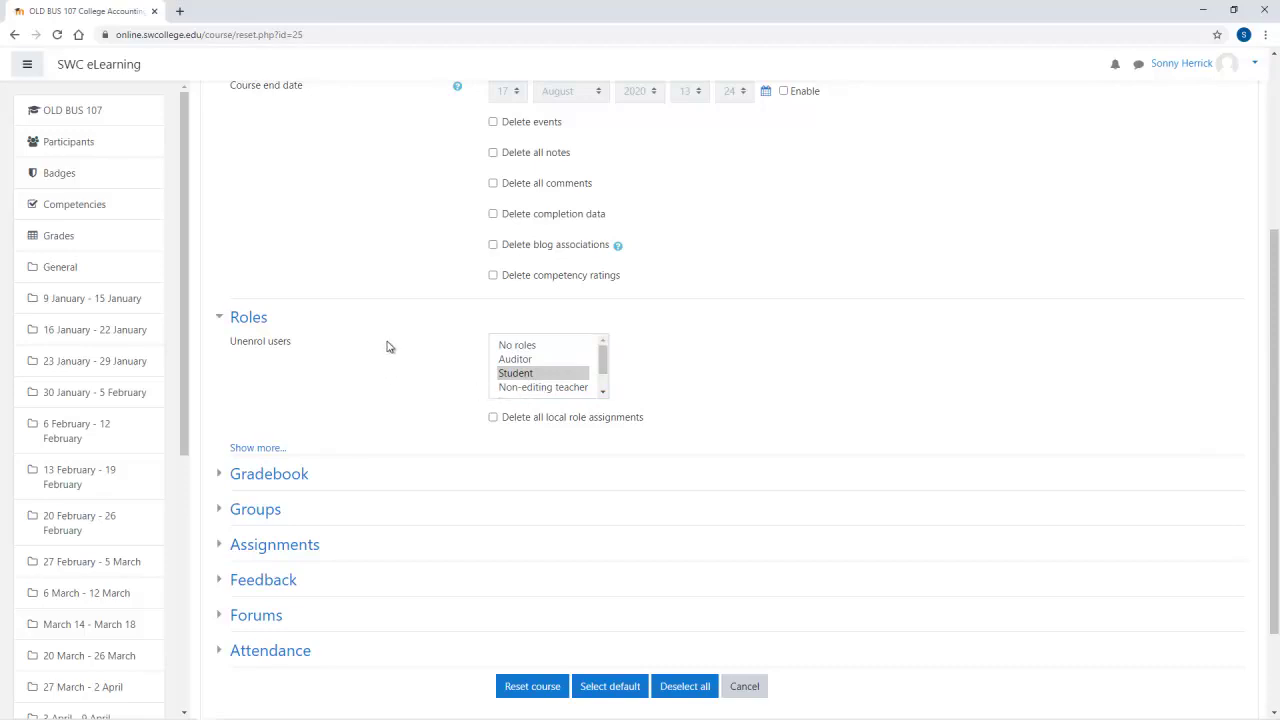
scroll(388, 348, "down", 2)
left_click_drag(605, 237, 606, 256)
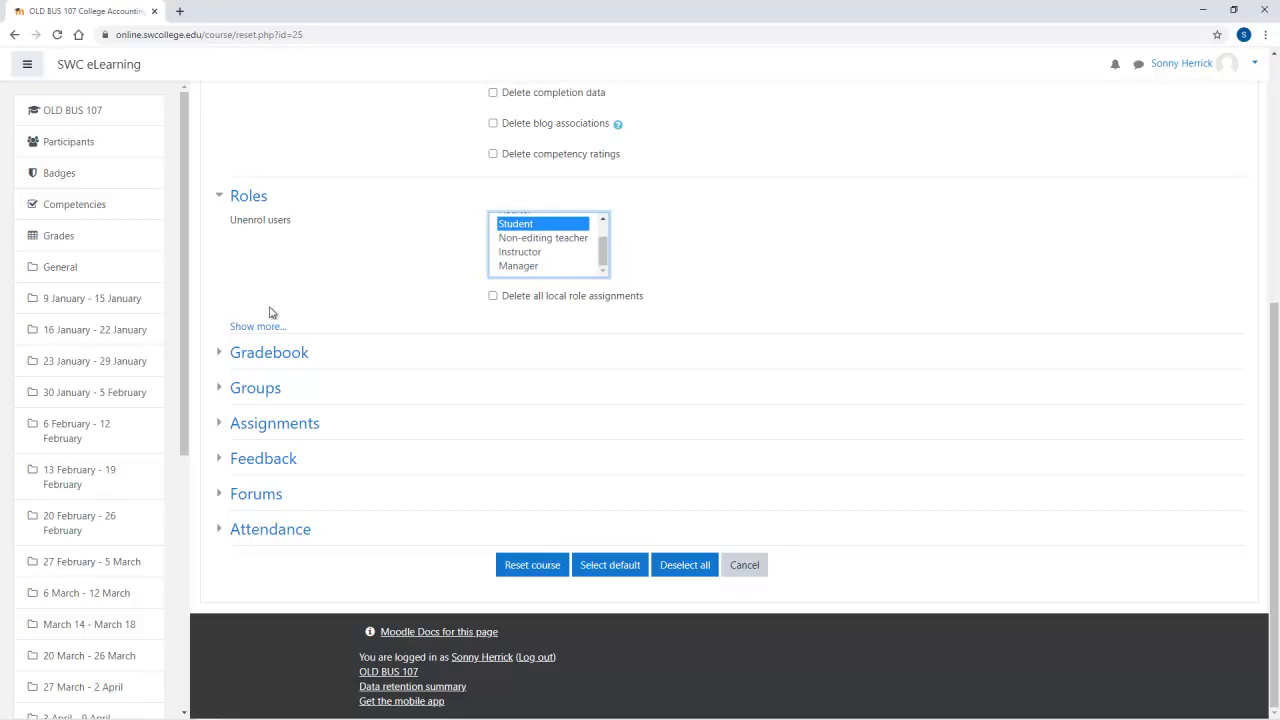
Step: Set the reset to delete all gradebook grades and all assignment submissions
left_click(221, 355)
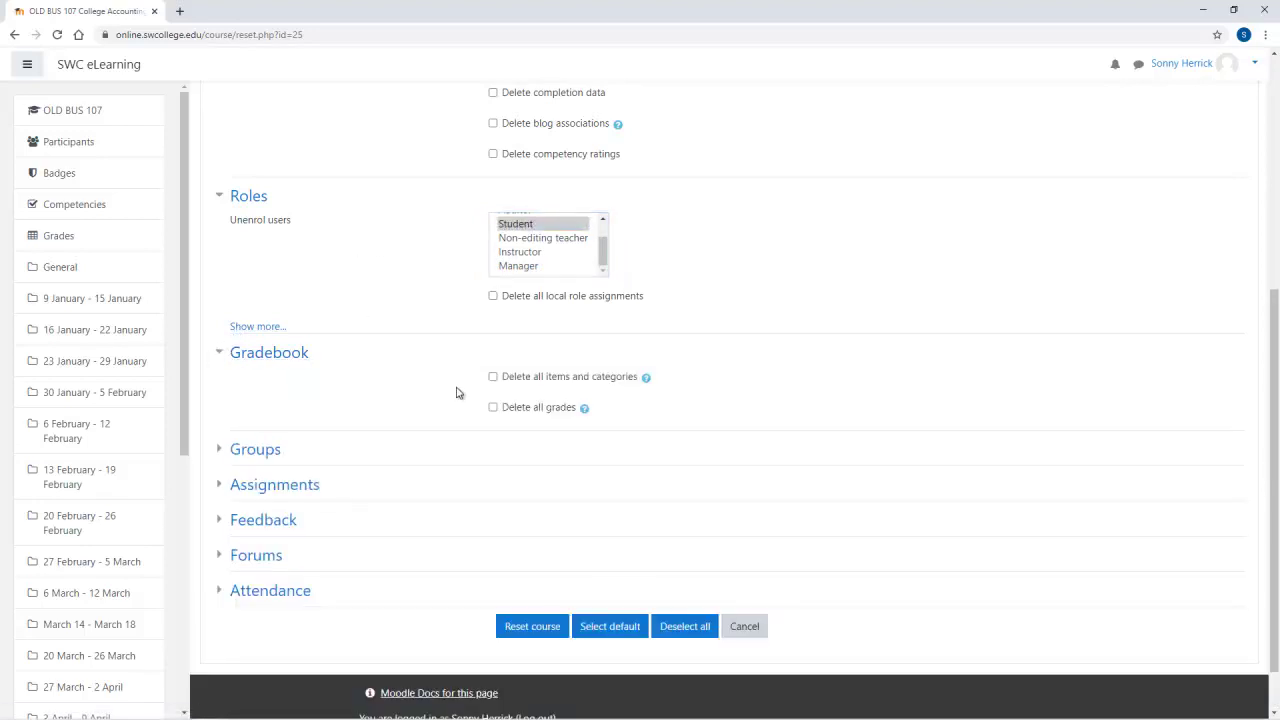
left_click(493, 407)
scroll(365, 250, "down", 1)
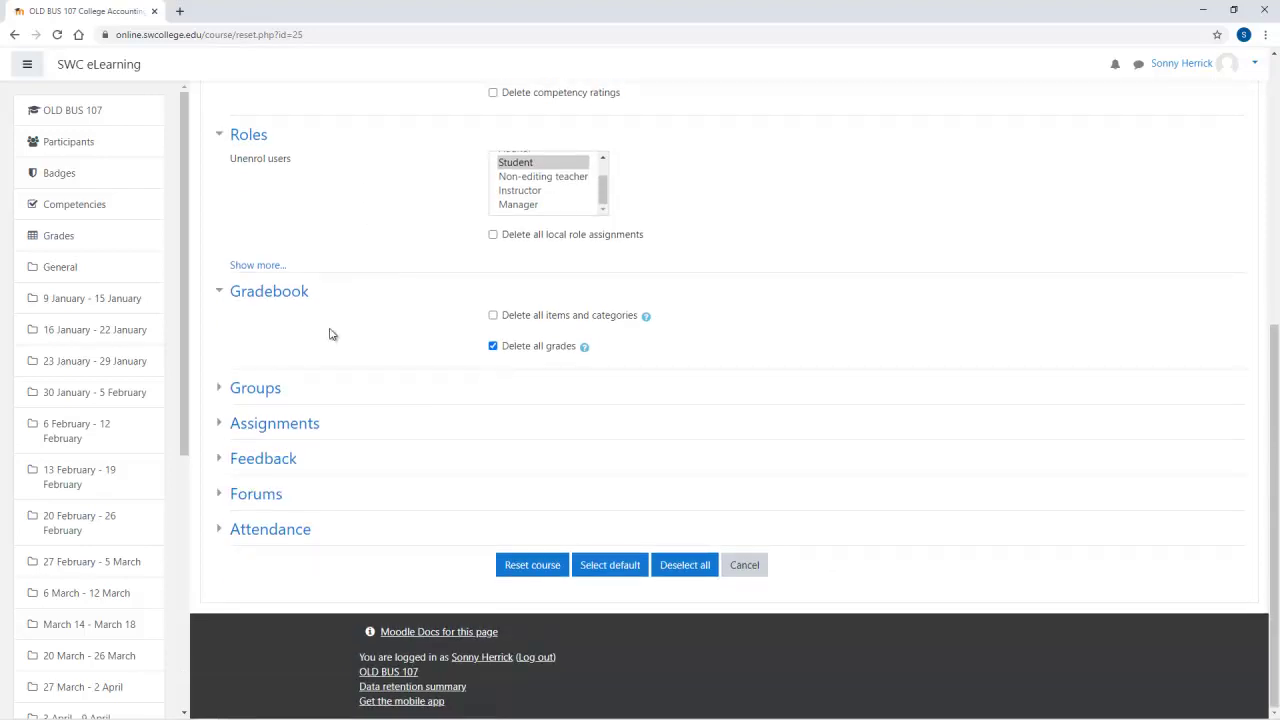
left_click(224, 423)
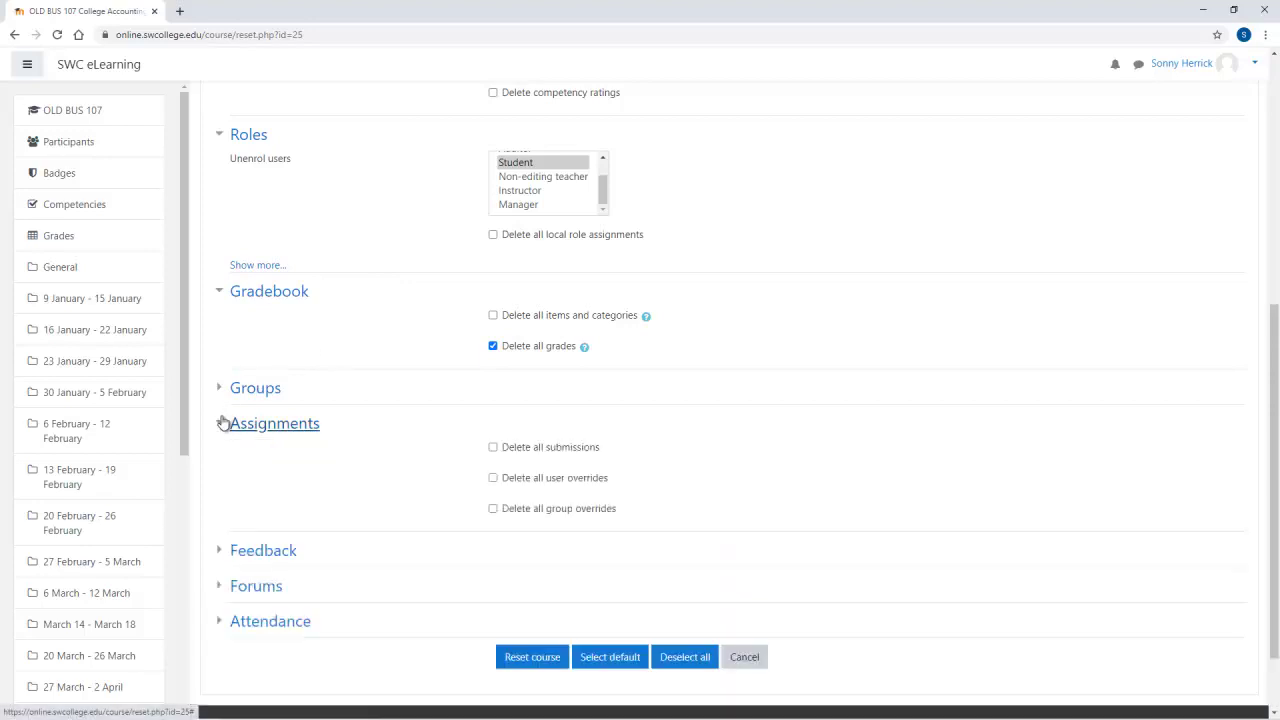
left_click(493, 448)
scroll(445, 463, "down", 2)
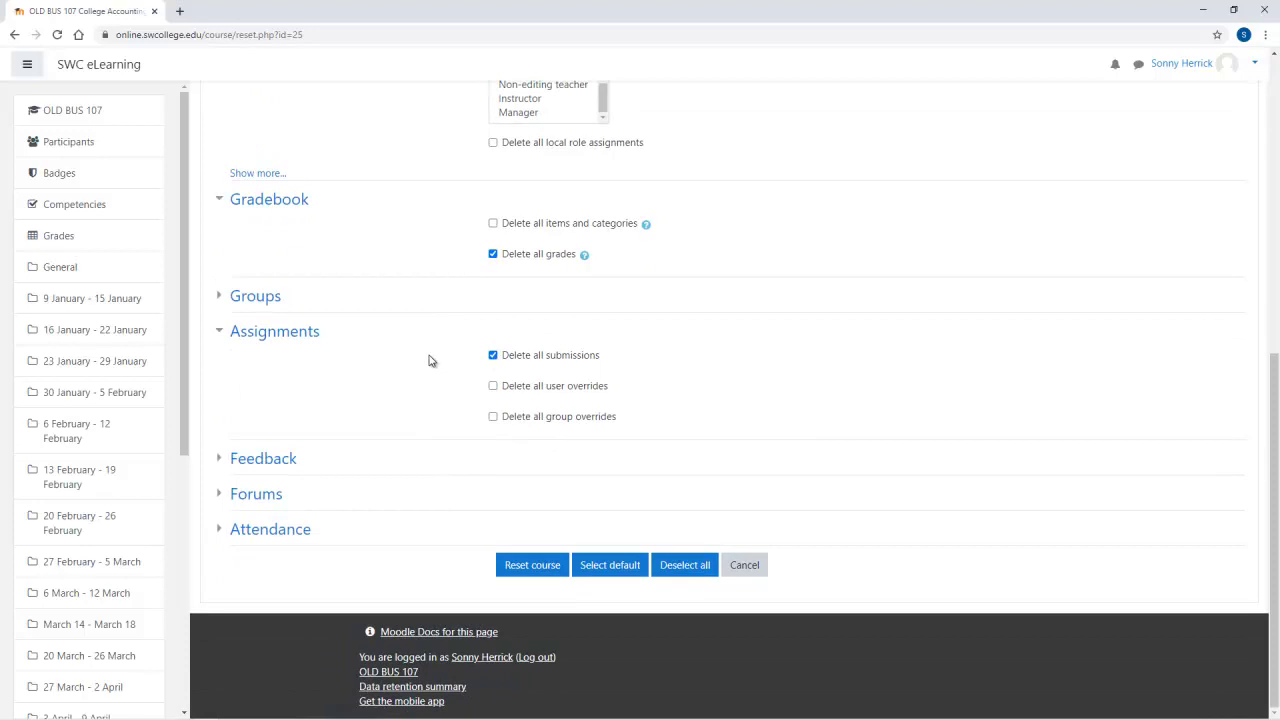
Step: Expand the Feedback and Forums reset options, and choose to delete all forum ratings and posts
left_click(216, 459)
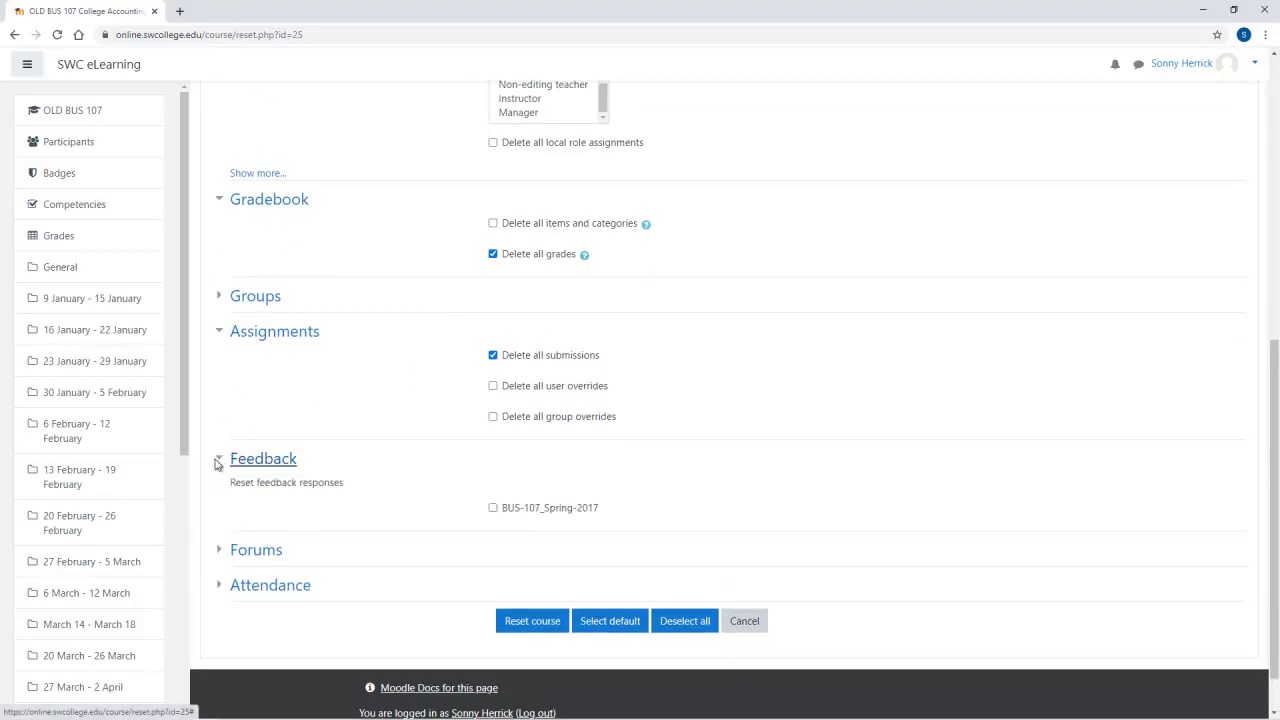
left_click(217, 553)
scroll(377, 394, "down", 1)
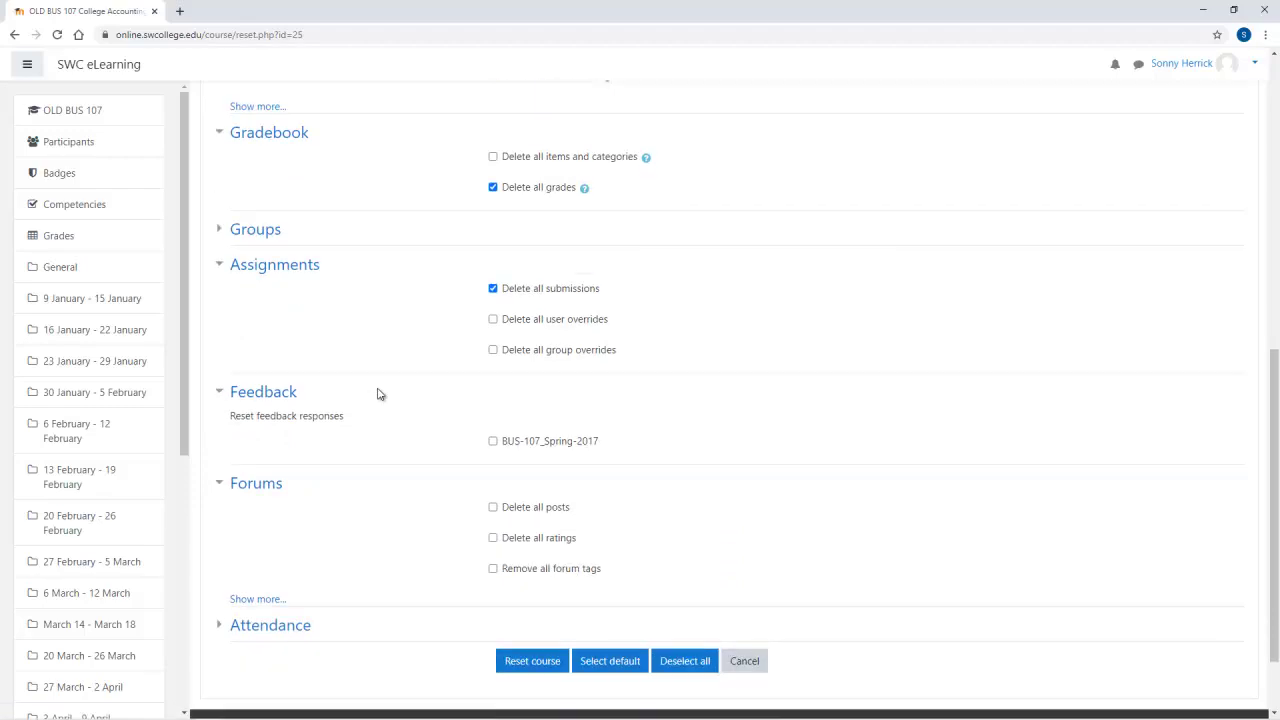
scroll(397, 340, "up", 2)
scroll(405, 315, "down", 1)
scroll(407, 314, "down", 3)
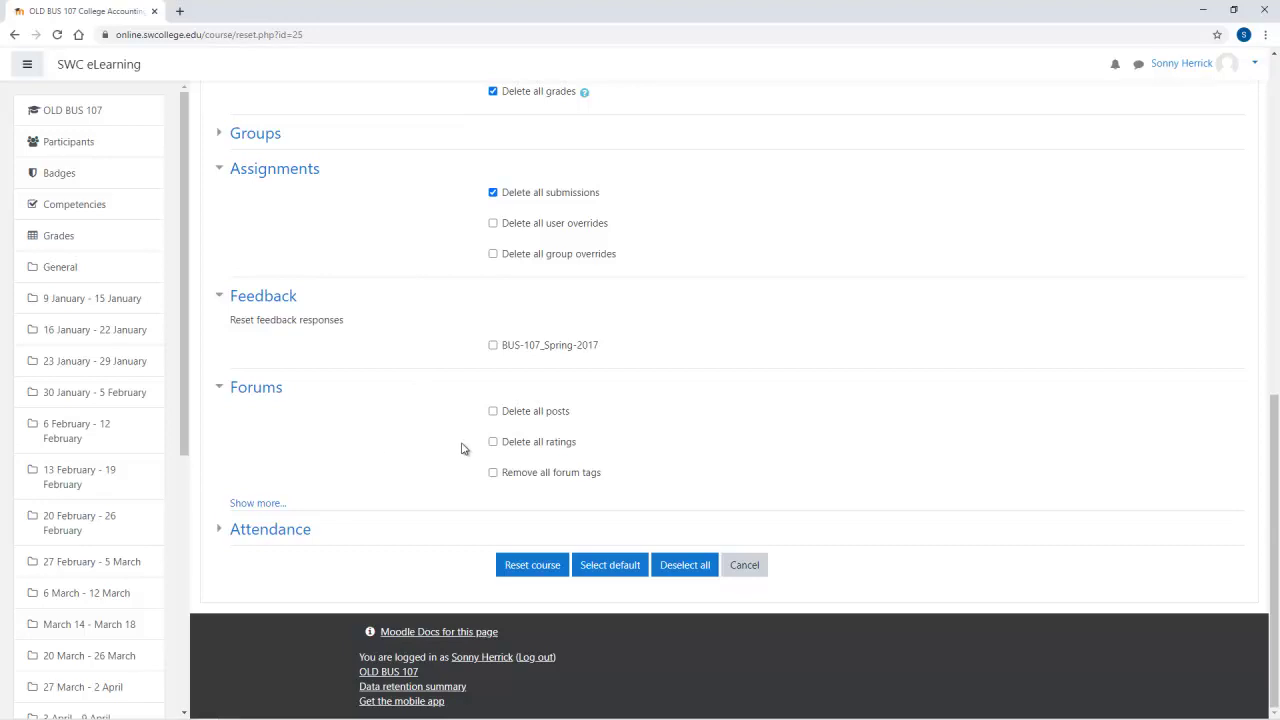
left_click(493, 442)
left_click(493, 411)
Step: Set the reset to delete the attendance data and all attendance sessions
left_click(223, 527)
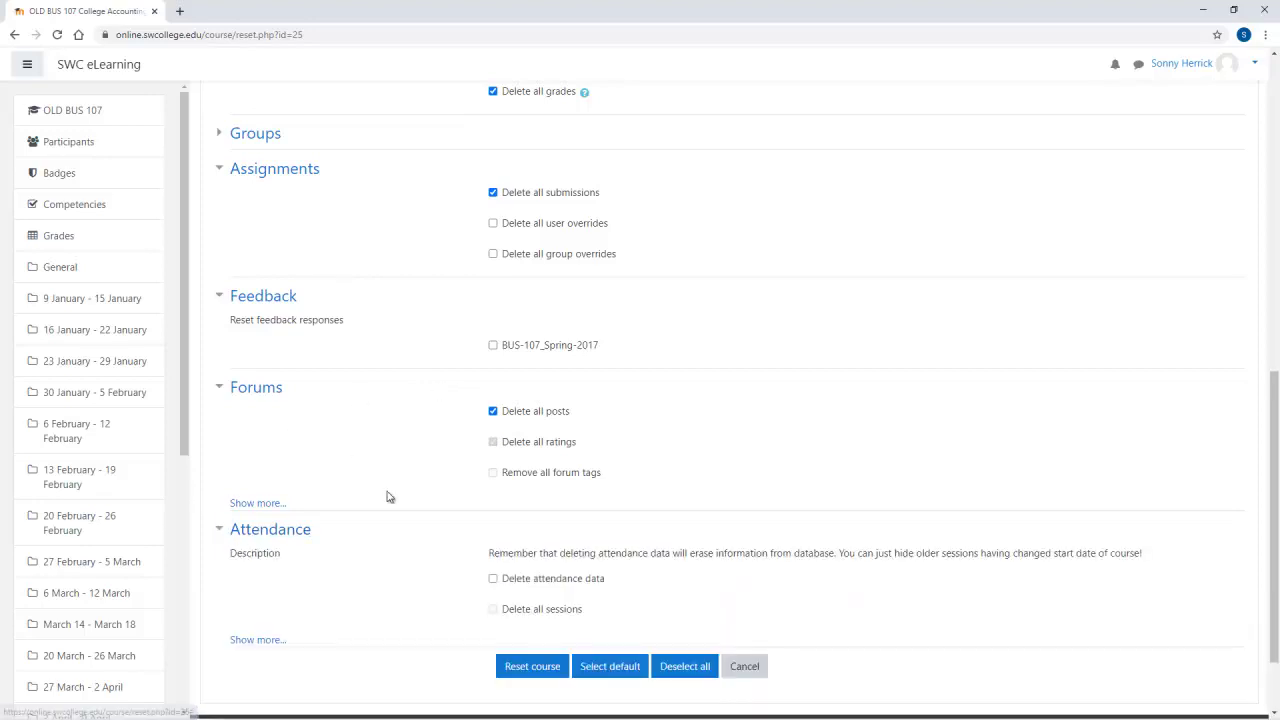
left_click(492, 580)
left_click(492, 609)
scroll(342, 468, "down", 1)
Step: Review the chosen reset options for roles, gradebook, assignments, feedback, forums and attendance
scroll(338, 440, "up", 8)
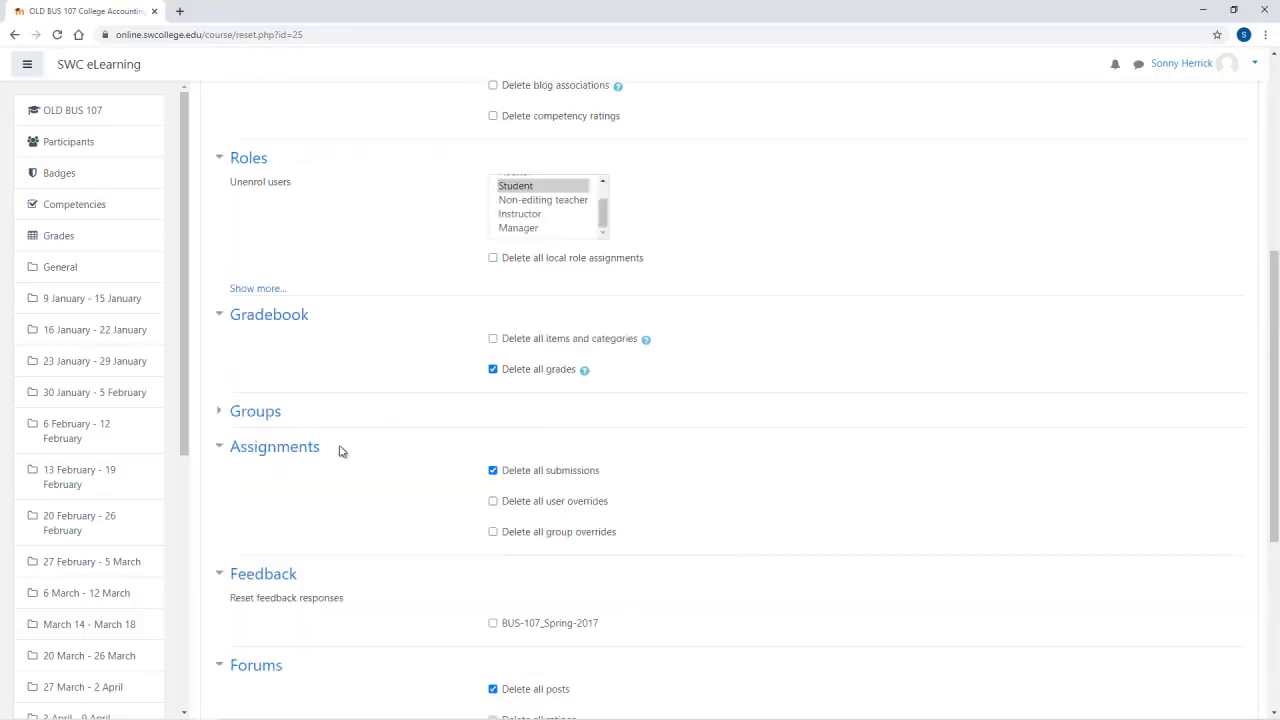
scroll(335, 413, "down", 3)
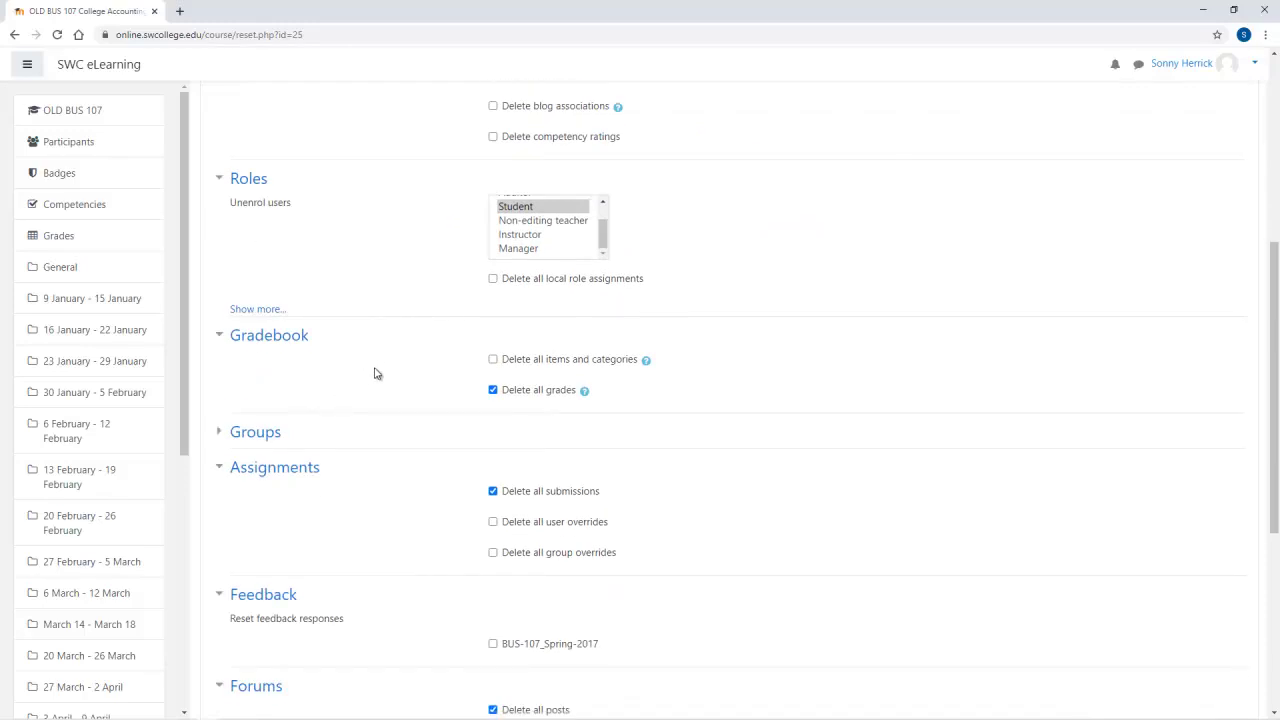
scroll(374, 370, "down", 2)
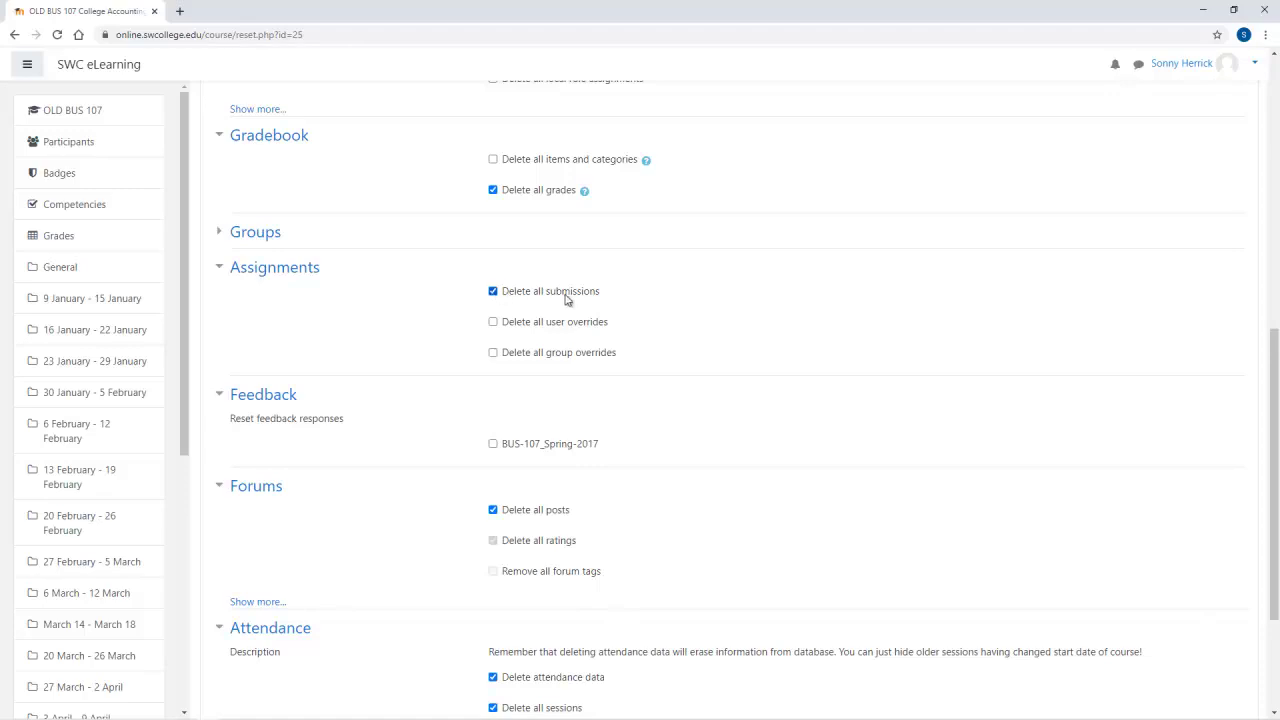
scroll(380, 320, "down", 1)
scroll(430, 280, "up", 2)
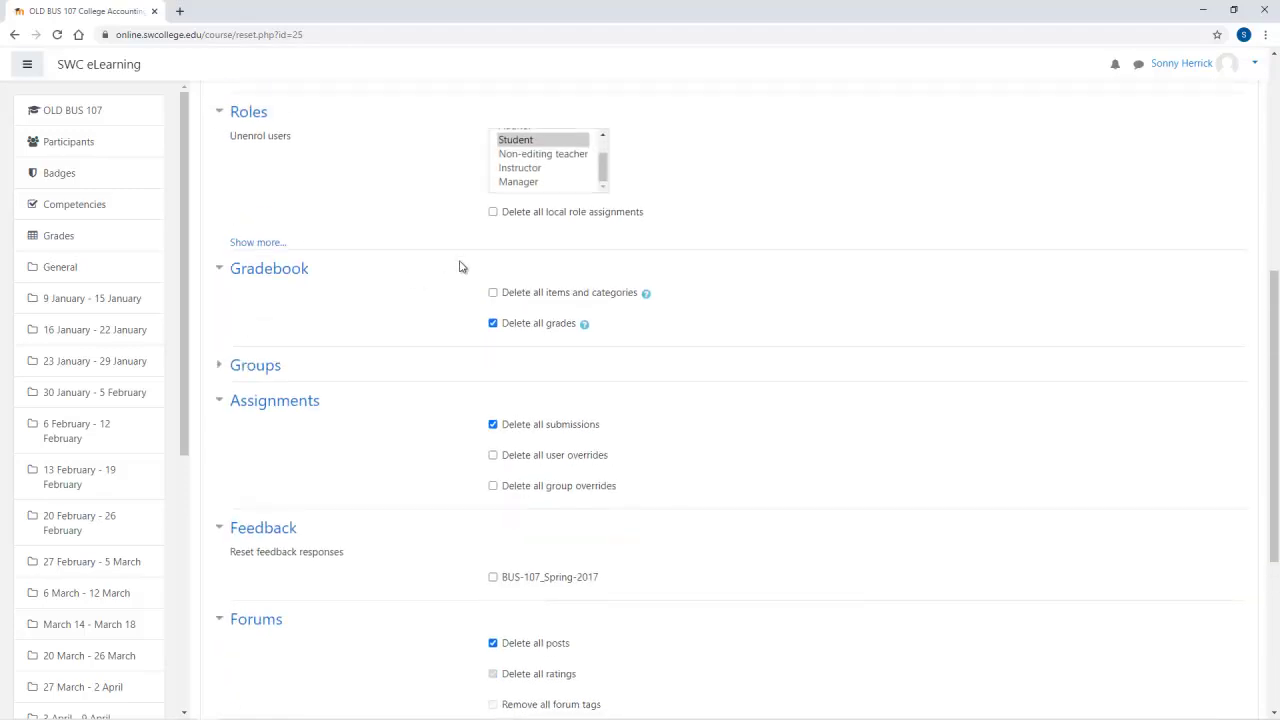
left_click(492, 322)
scroll(402, 404, "down", 3)
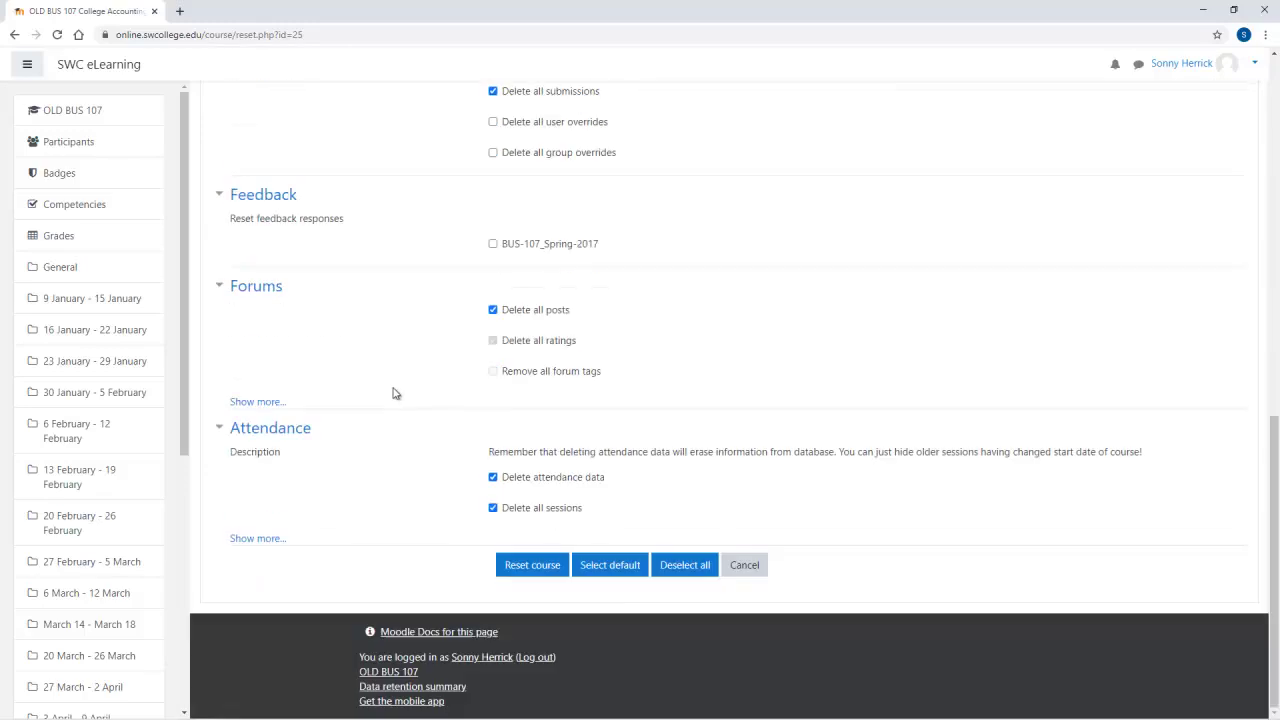
Step: Run the course reset, check the task status list and continue back to the course page
left_click(540, 566)
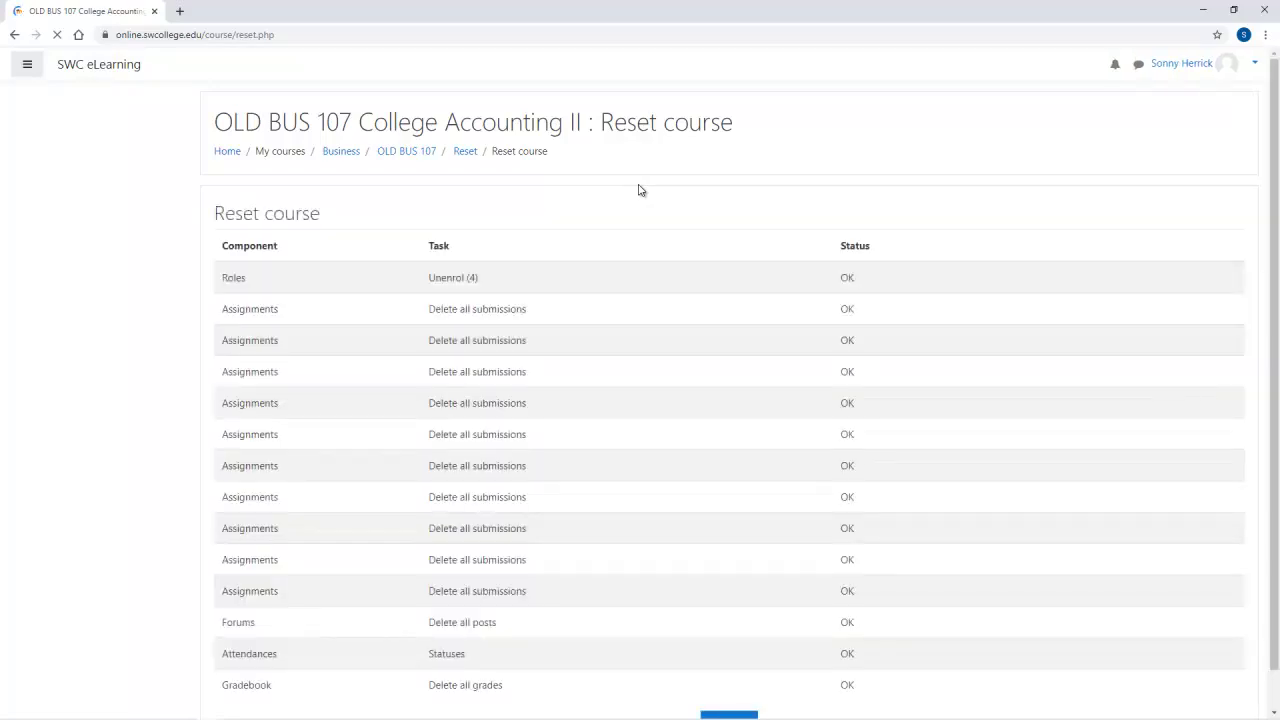
scroll(550, 270, "down", 3)
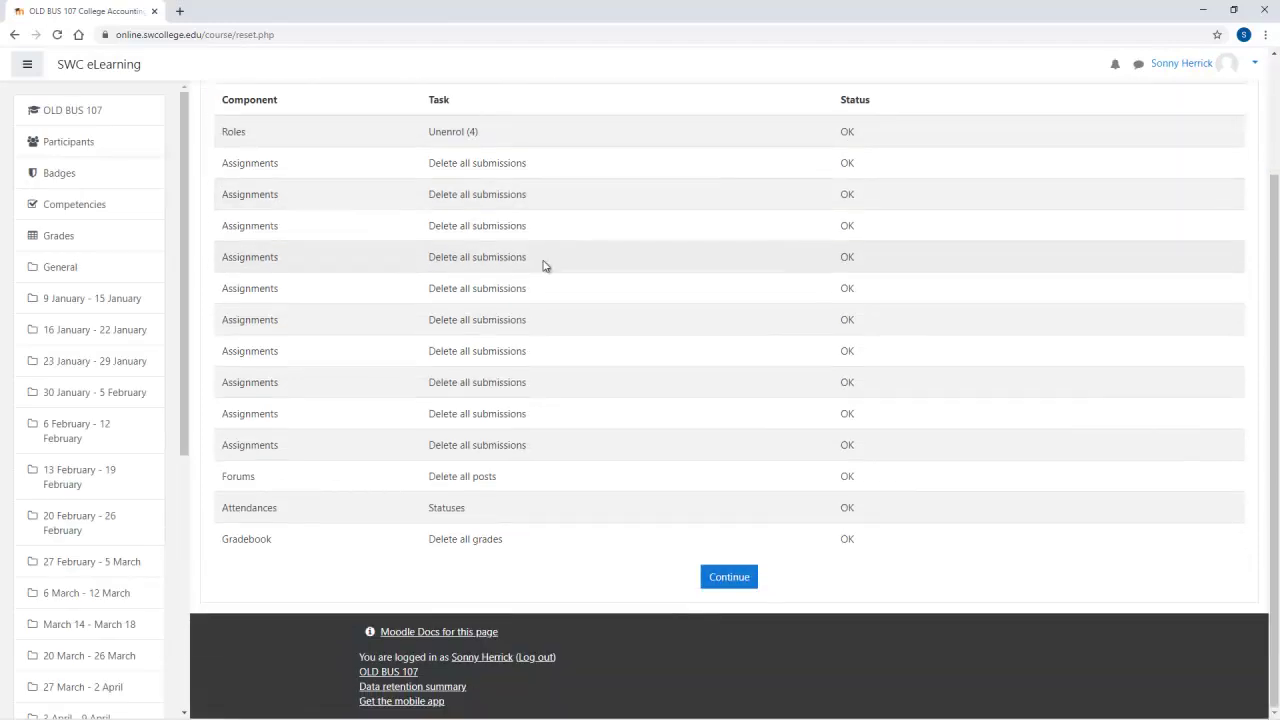
left_click(706, 581)
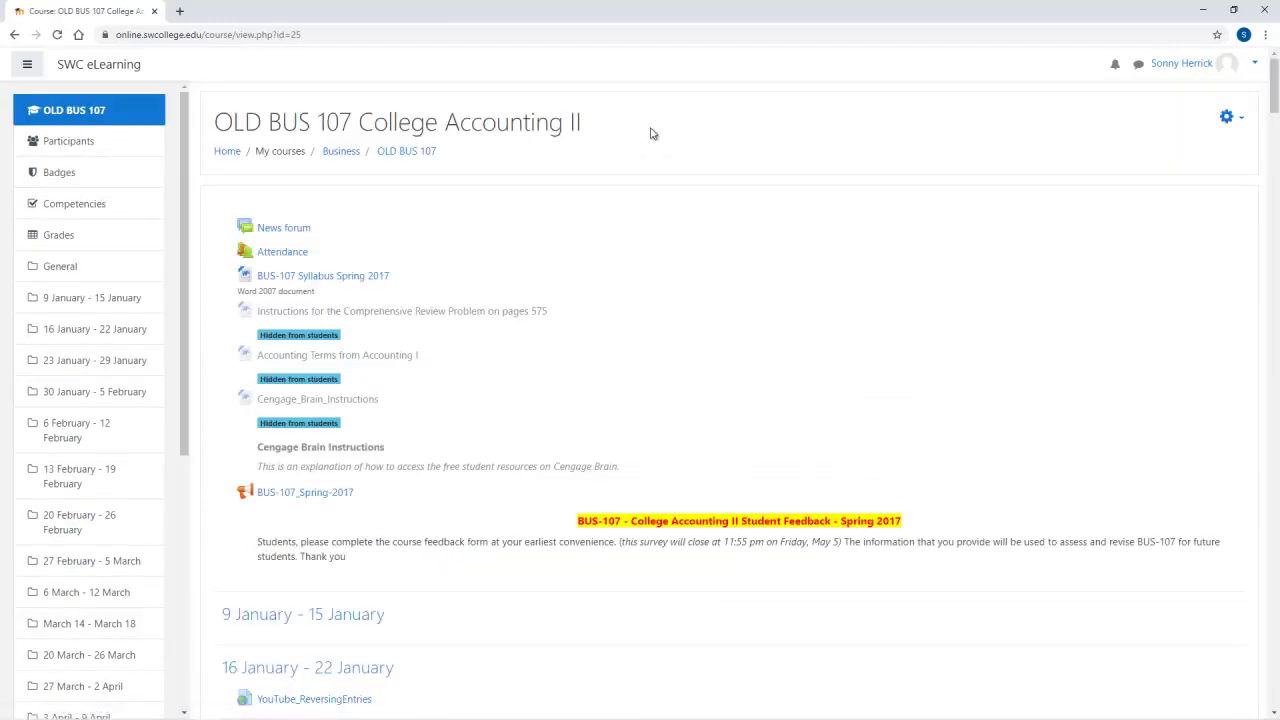
Step: Check that the weekly sections, documents and assignment dropboxes are still in the course after the reset
scroll(678, 168, "down", 5)
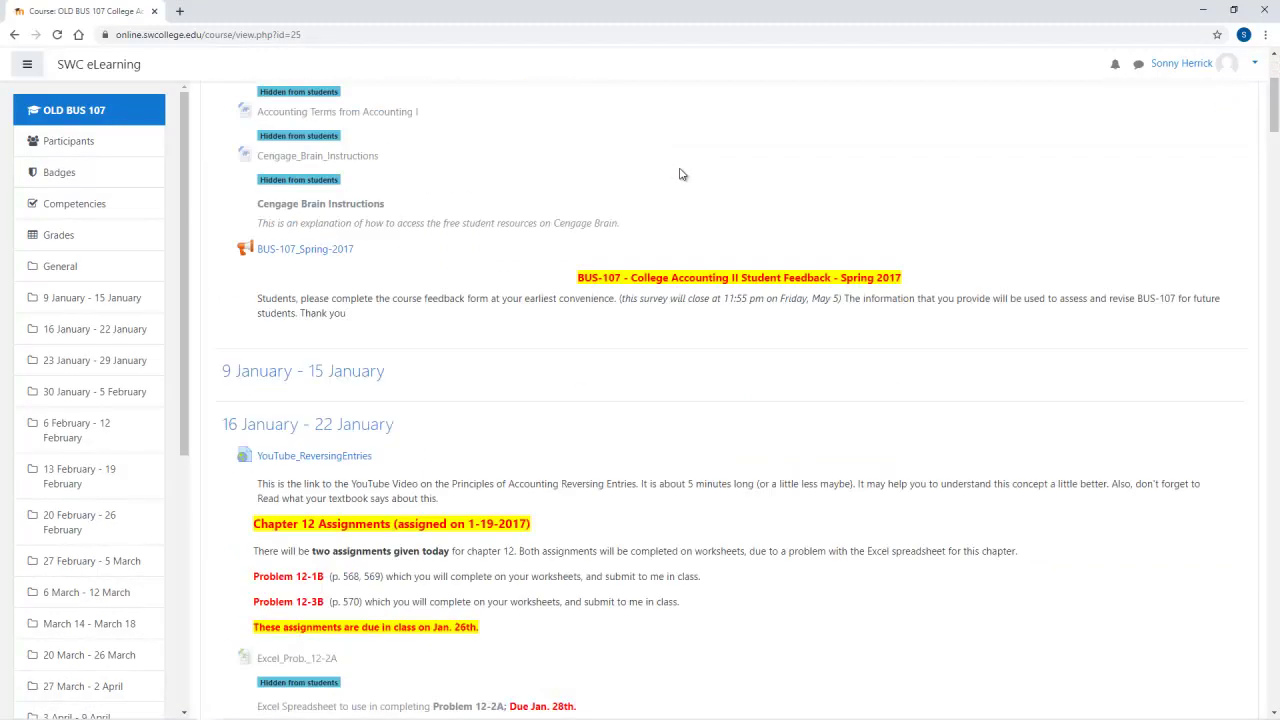
scroll(657, 223, "down", 13)
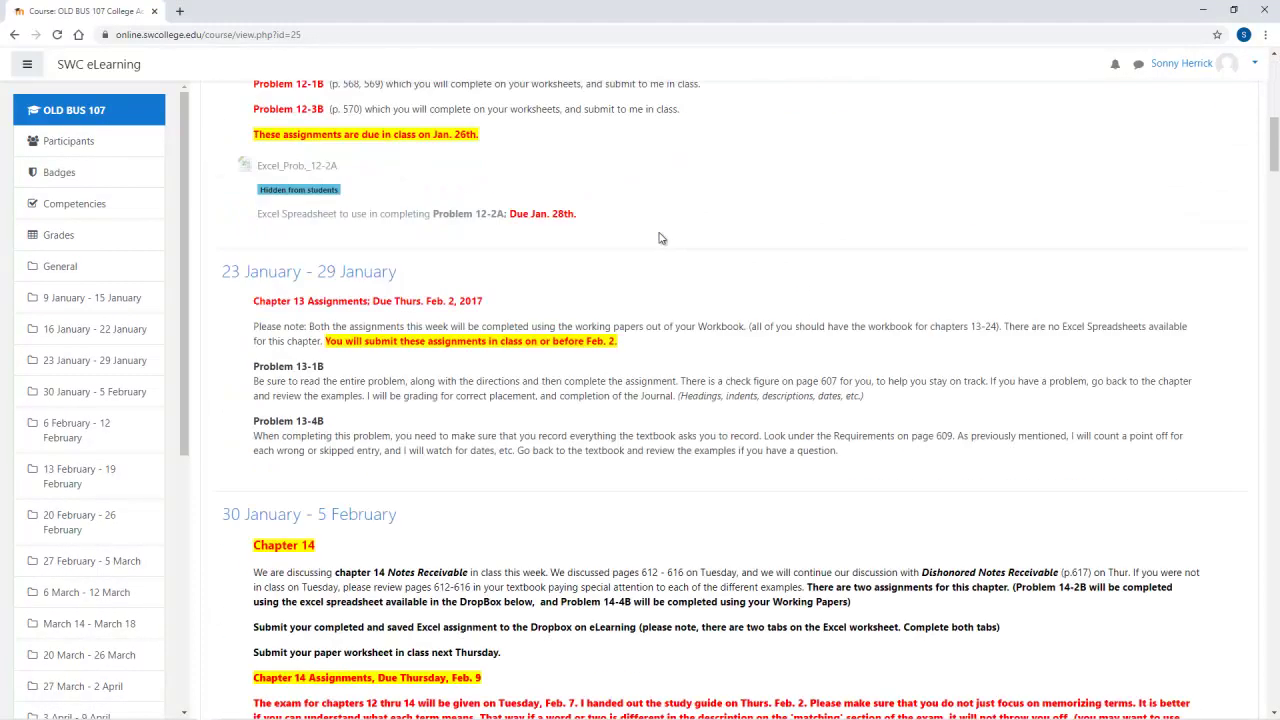
scroll(659, 246, "down", 8)
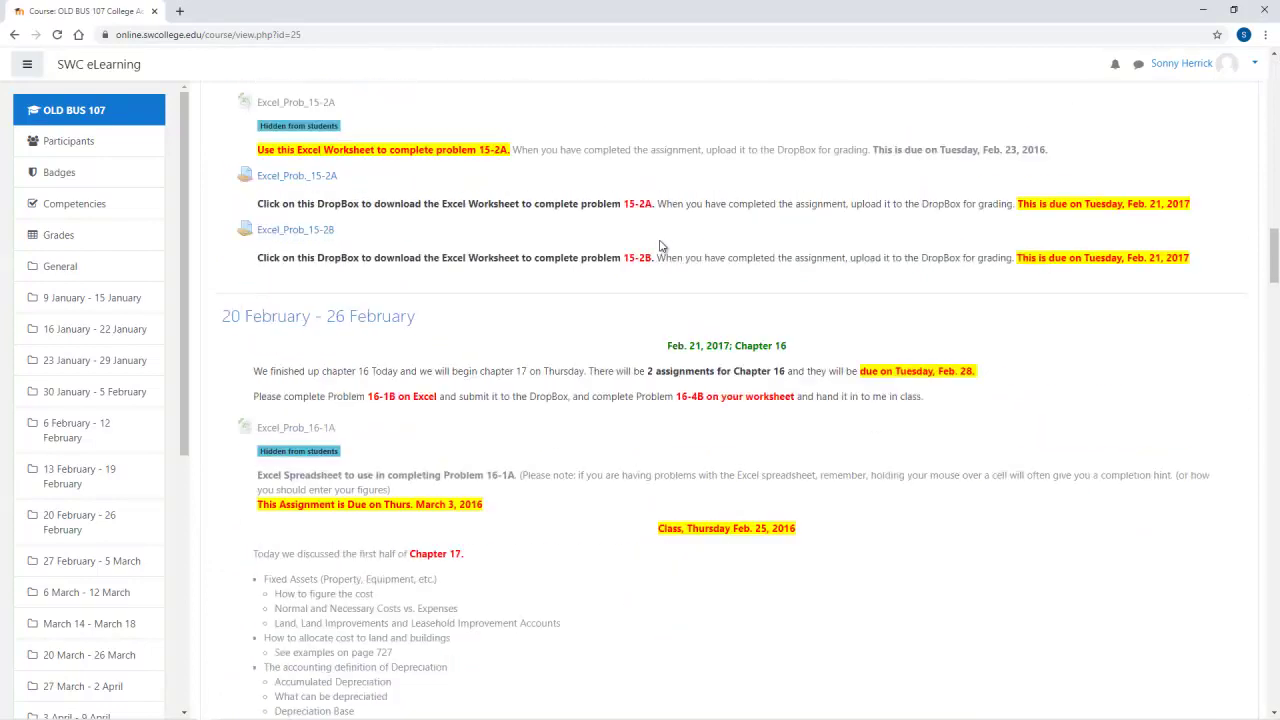
scroll(569, 246, "down", 7)
scroll(571, 244, "up", 12)
scroll(573, 230, "up", 20)
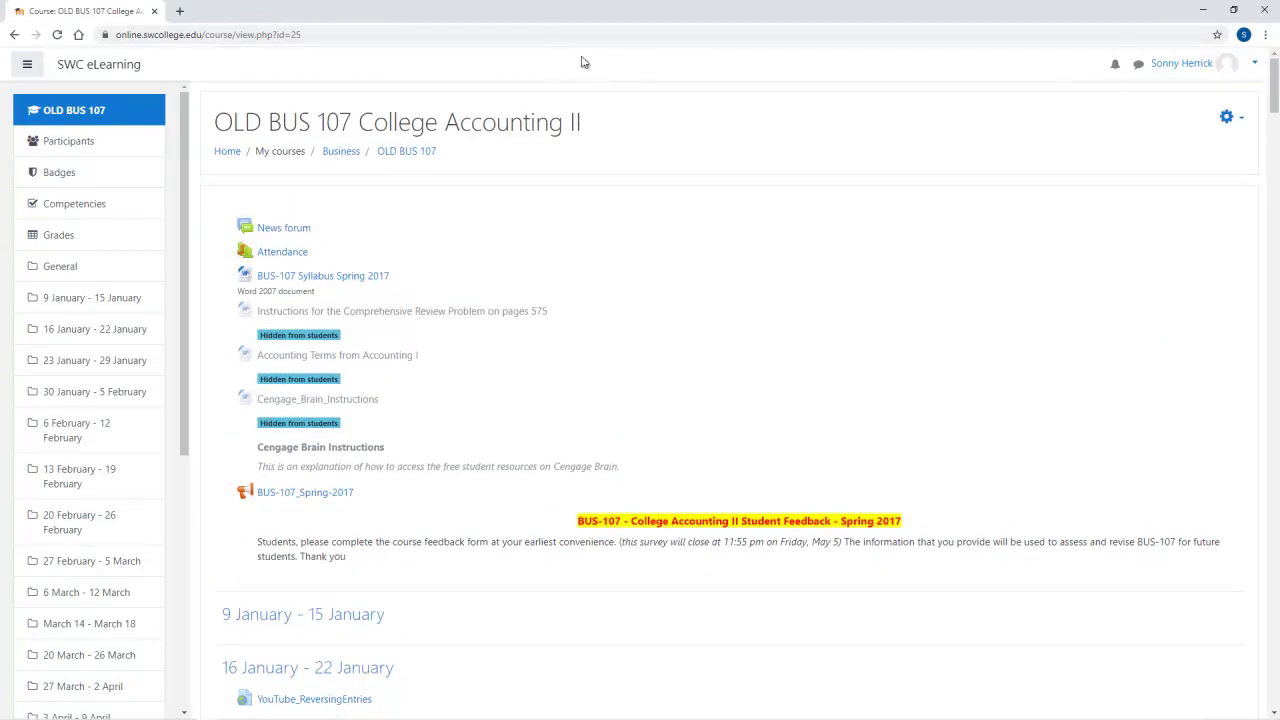
left_click(25, 67)
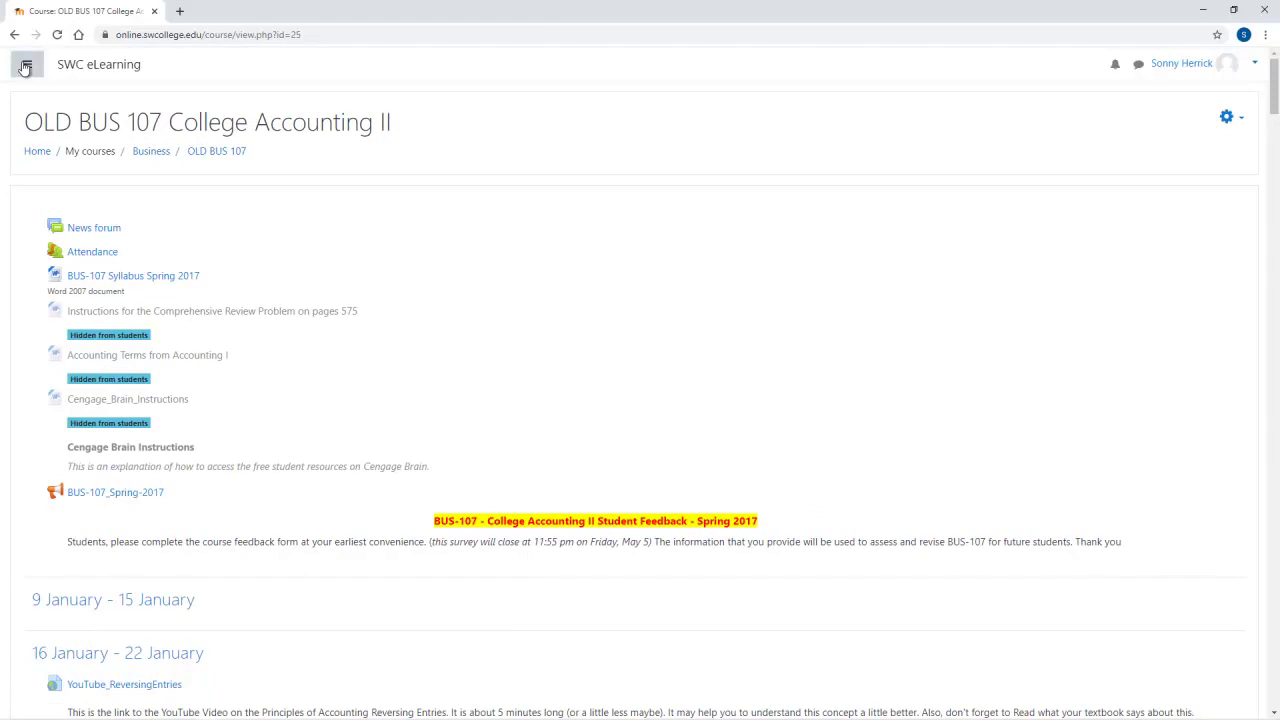
left_click(25, 67)
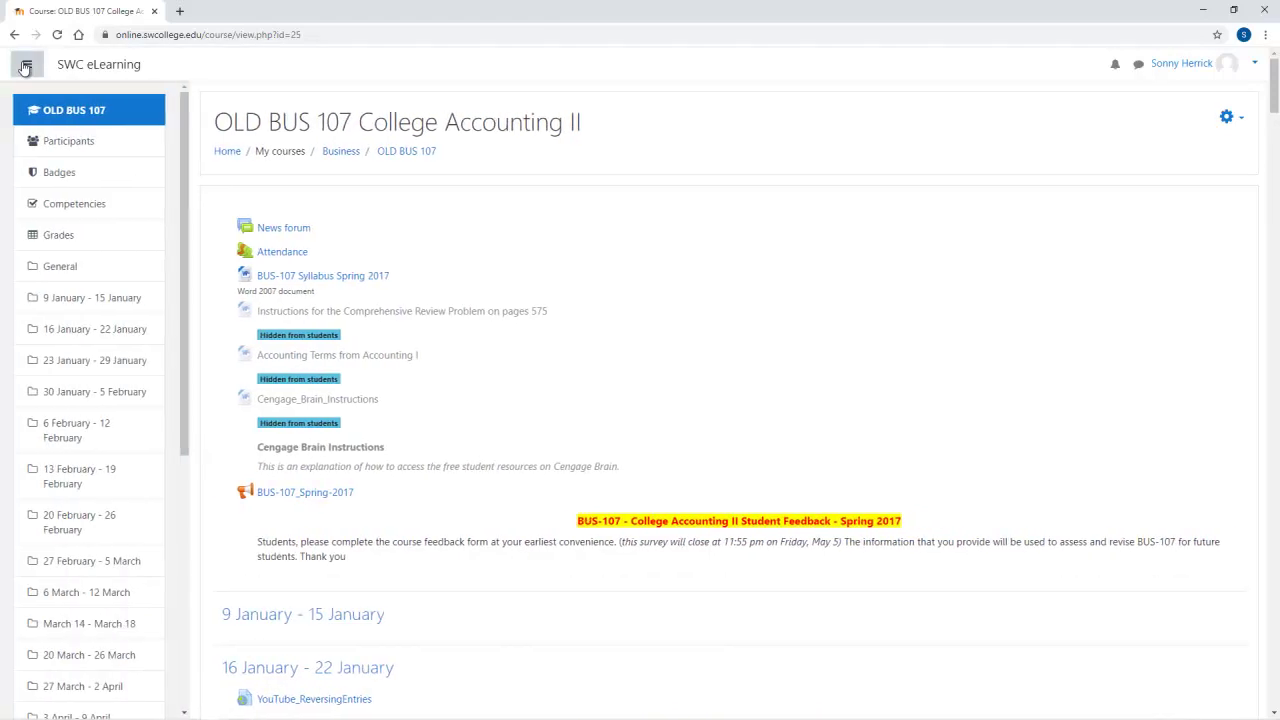
Step: Hide the navigation drawer and open the enrolled users list of OLD BUS 107 from the course administration page
left_click(25, 67)
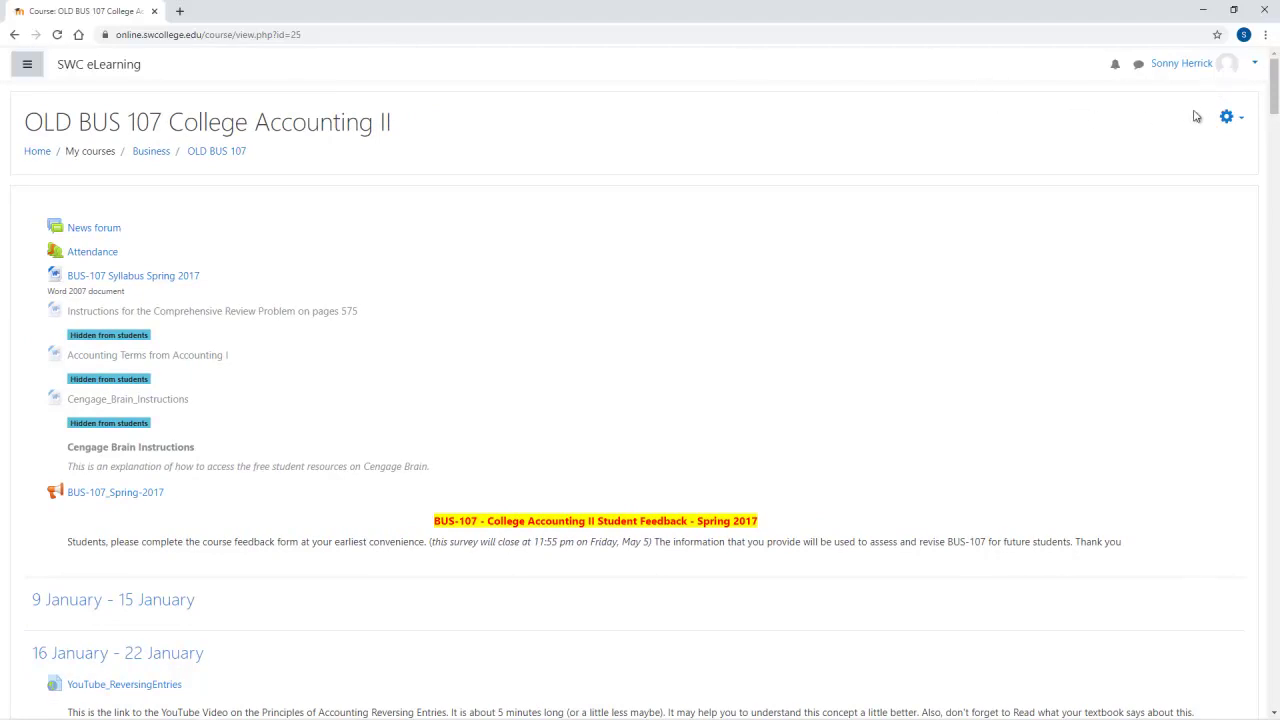
left_click(1241, 120)
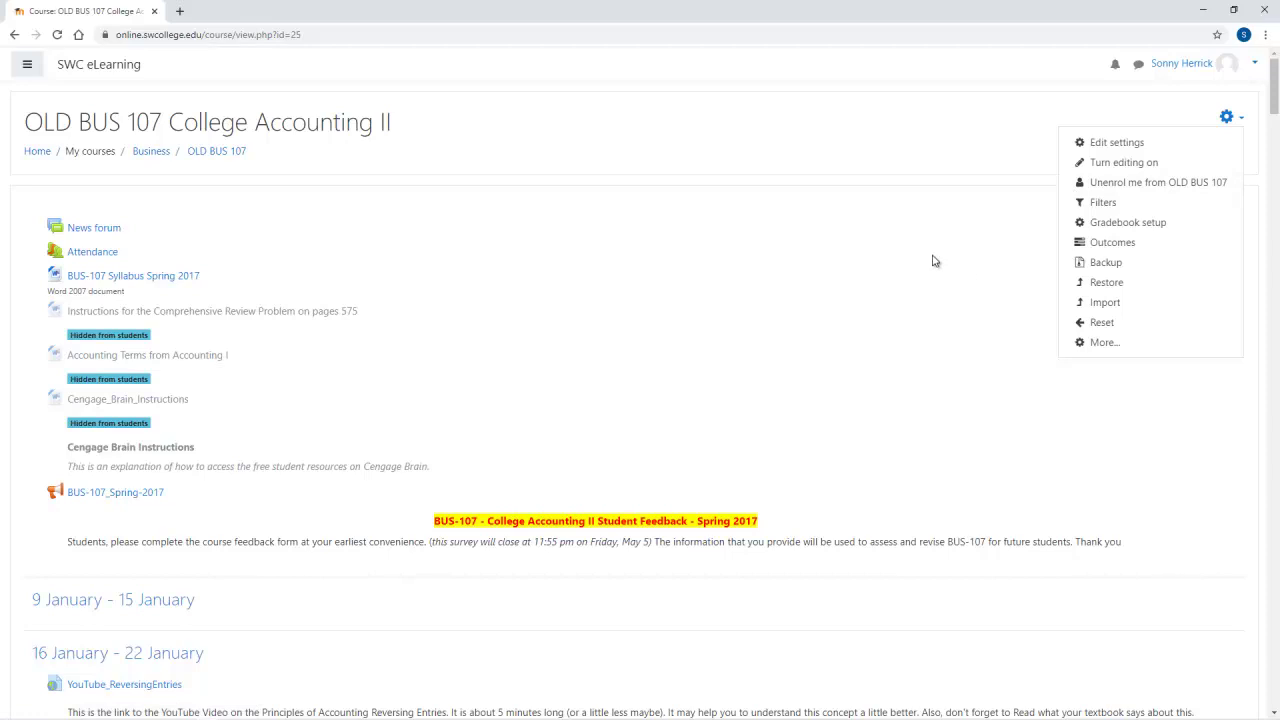
left_click(1101, 344)
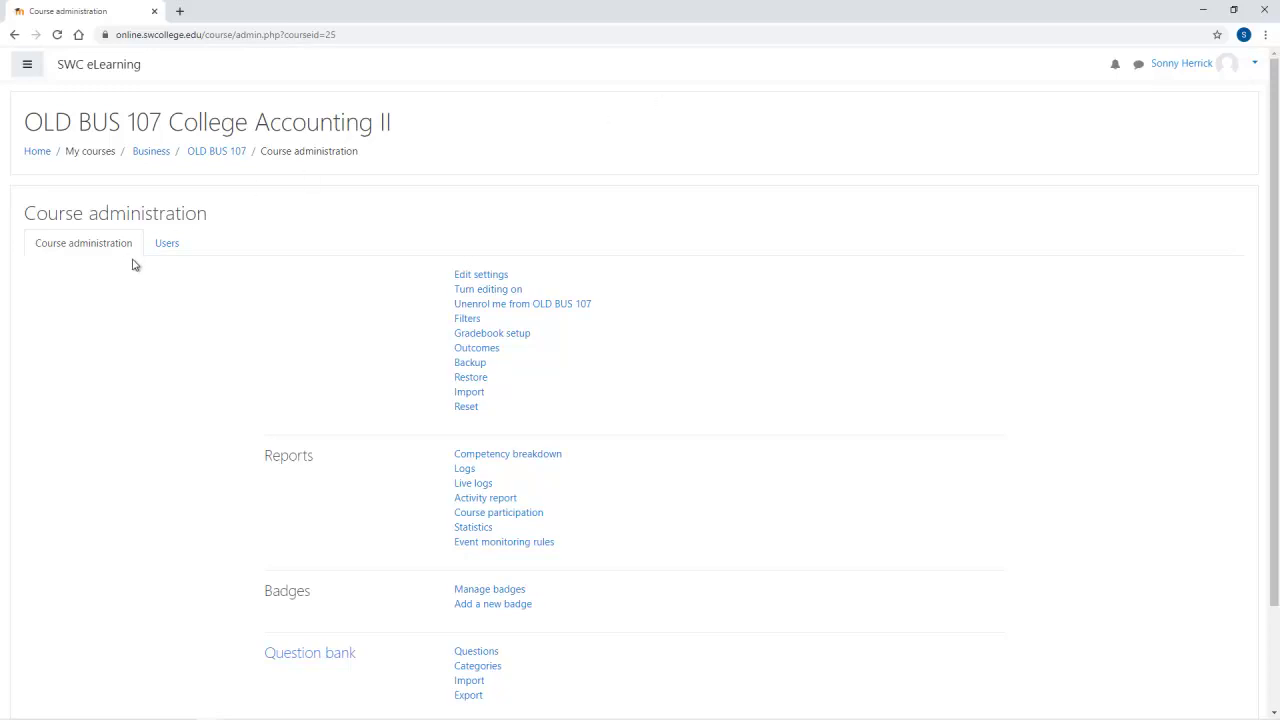
left_click(14, 34)
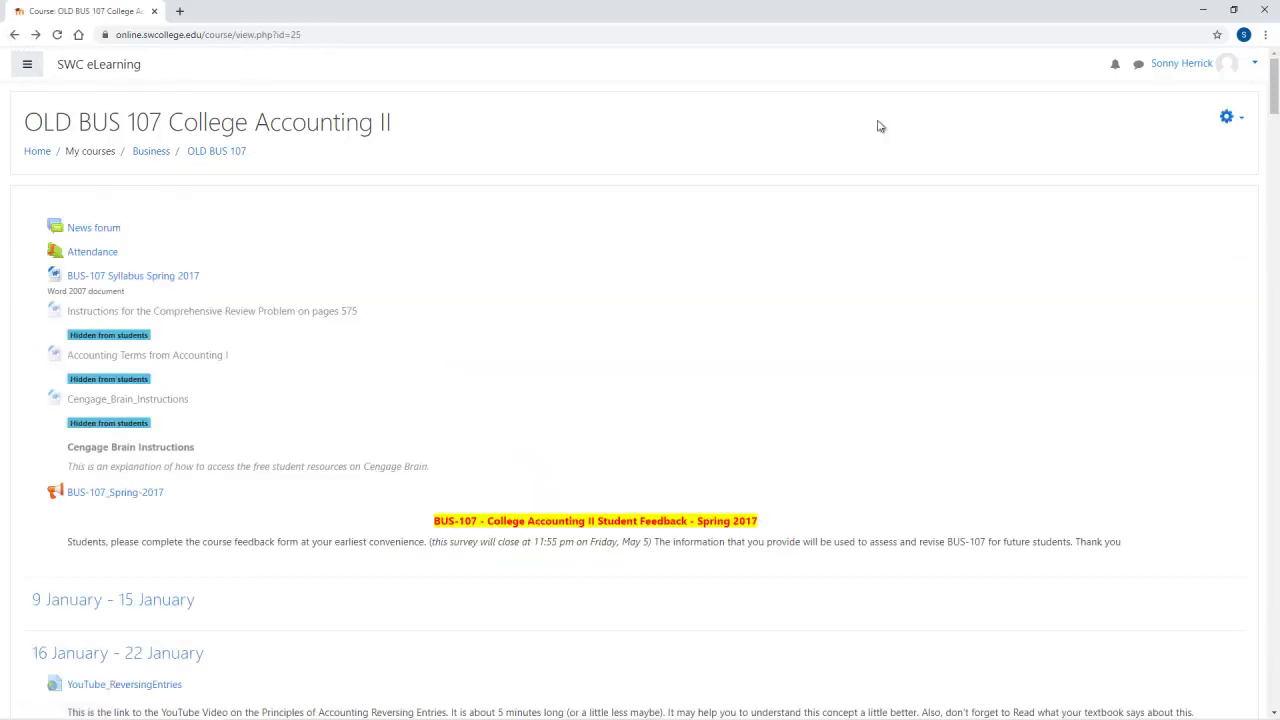
left_click(1239, 120)
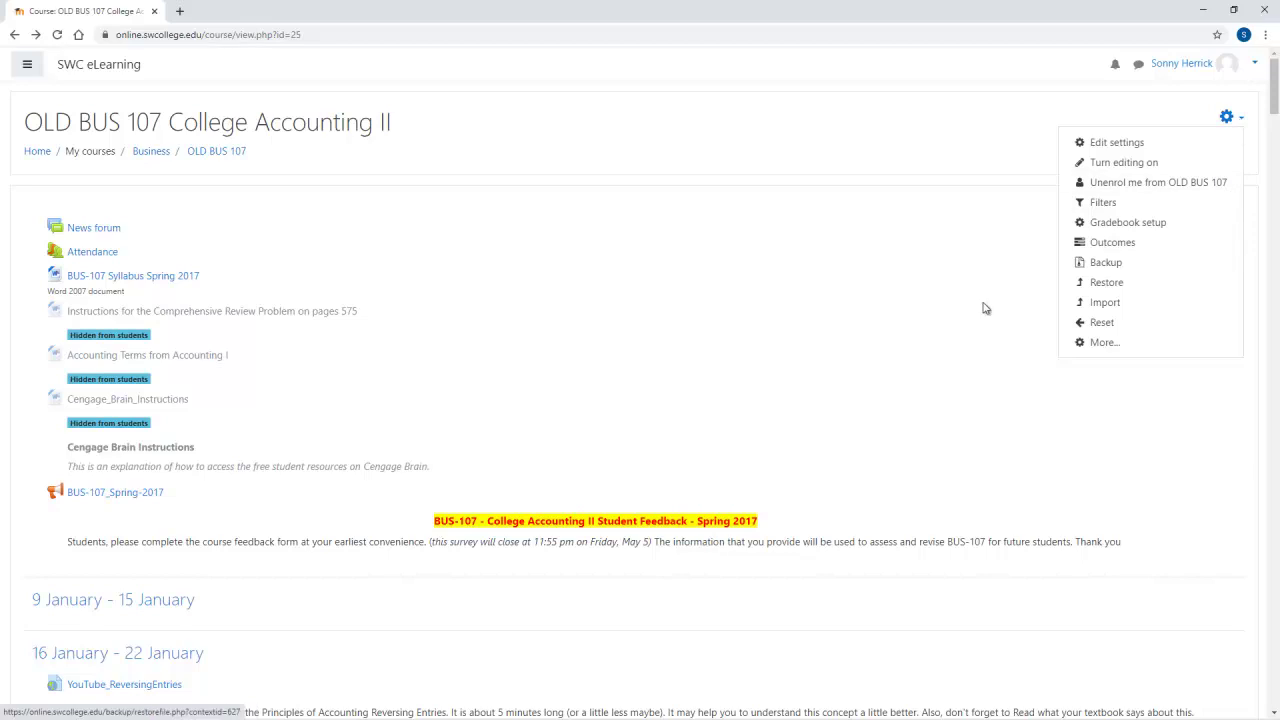
left_click(1102, 344)
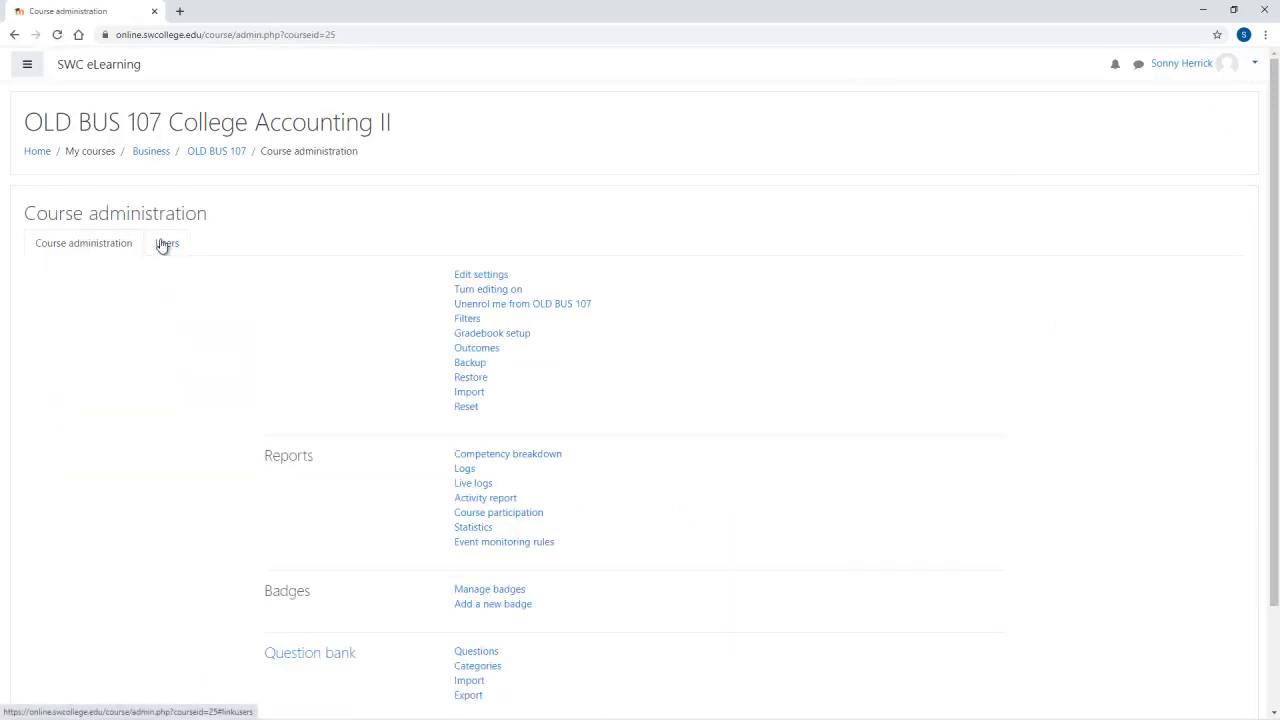
left_click(164, 244)
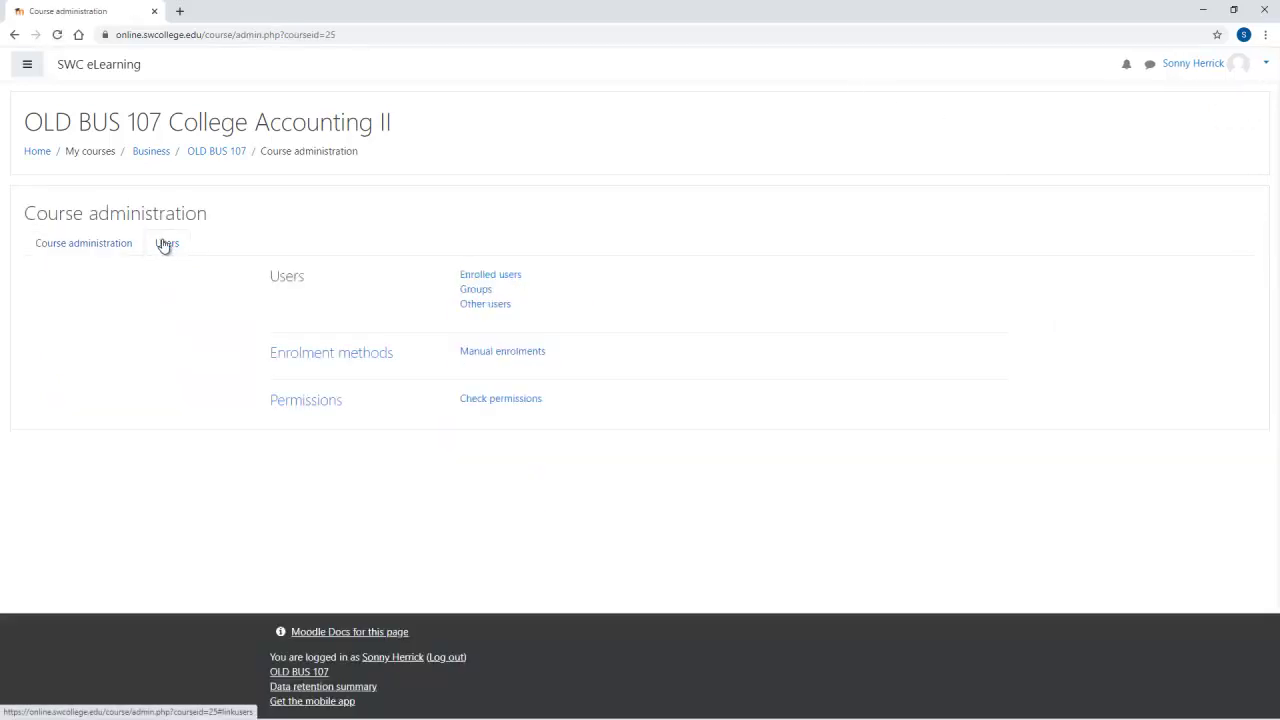
left_click(491, 277)
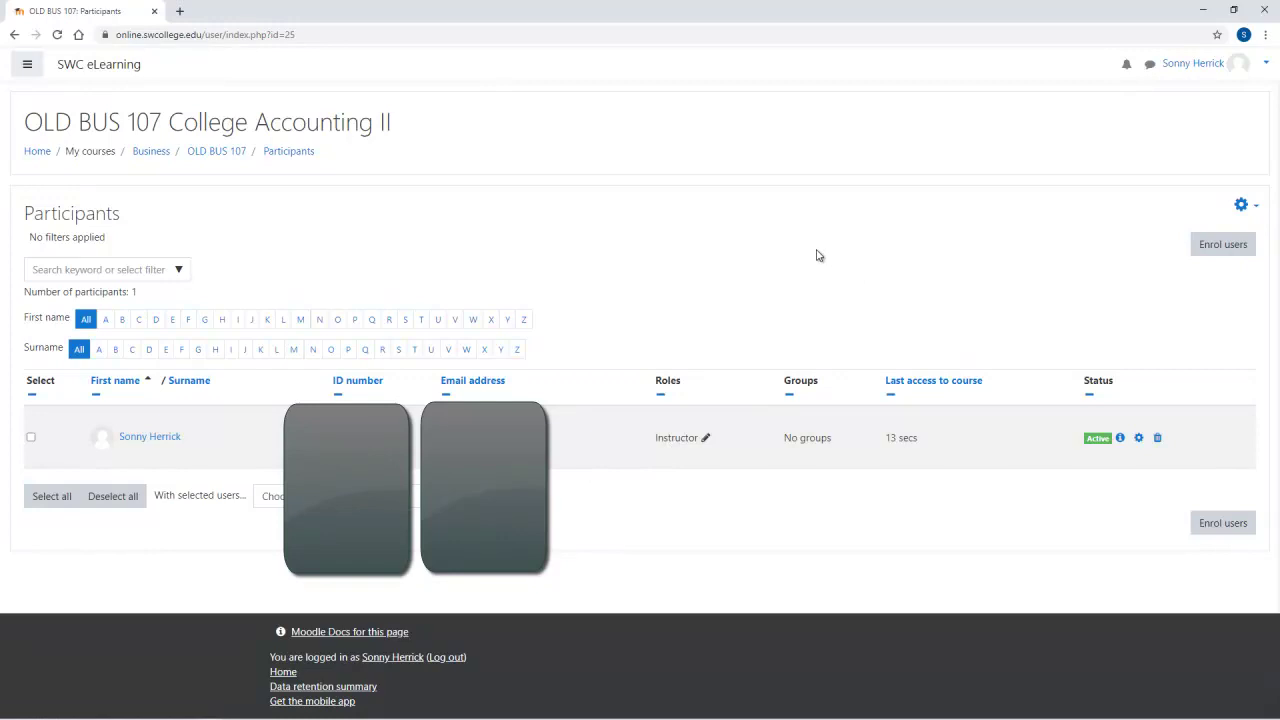
Step: Start enrolling users with the Student role, check the available roles, and find and select the first person by surname
left_click(1201, 248)
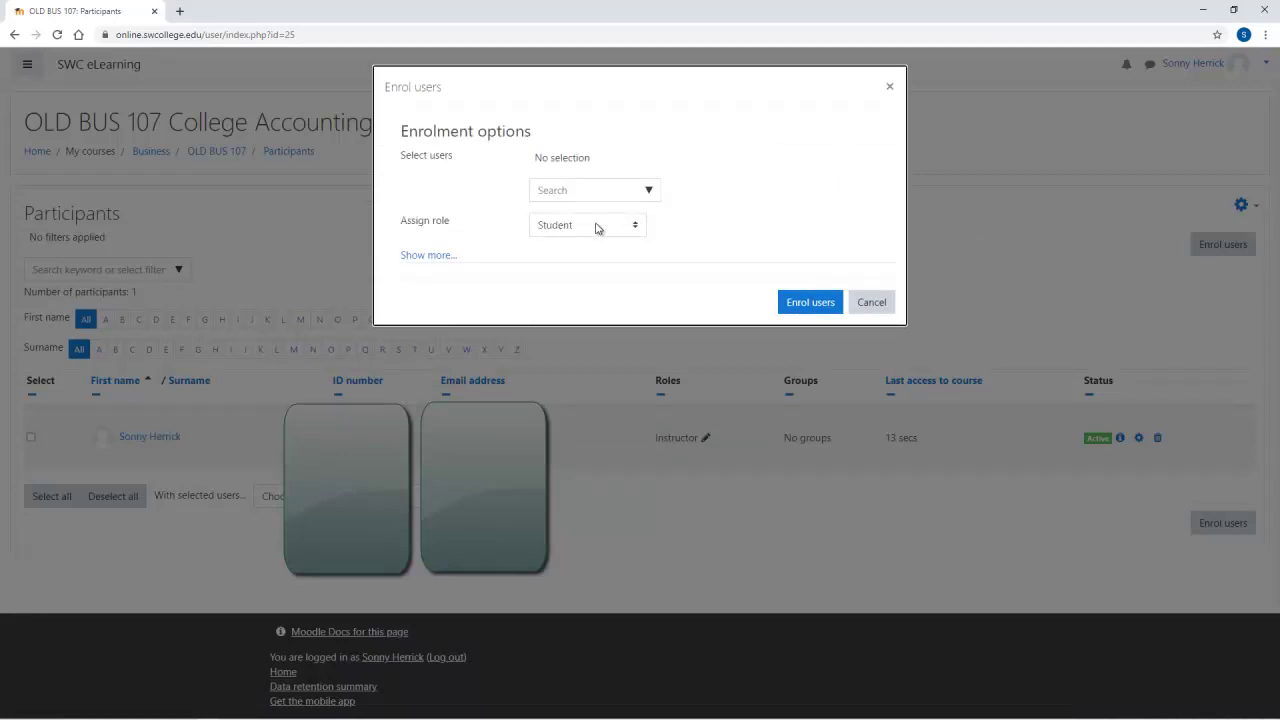
left_click(639, 228)
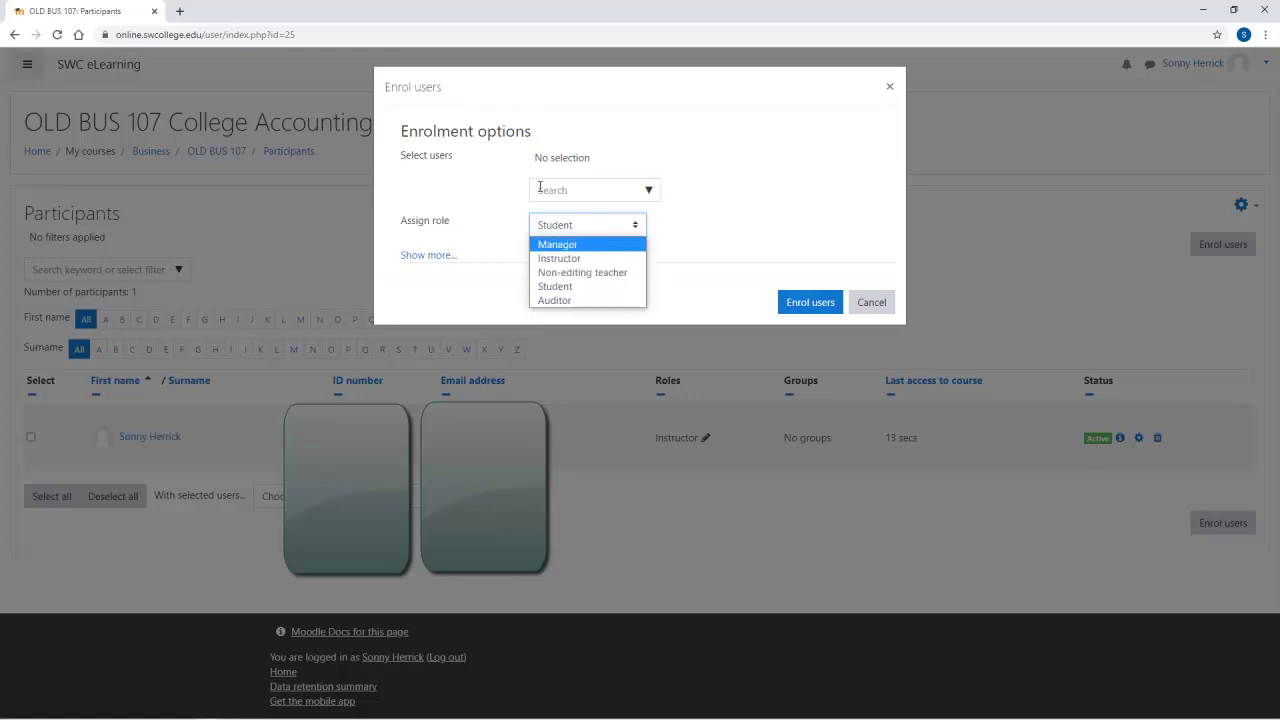
left_click(774, 194)
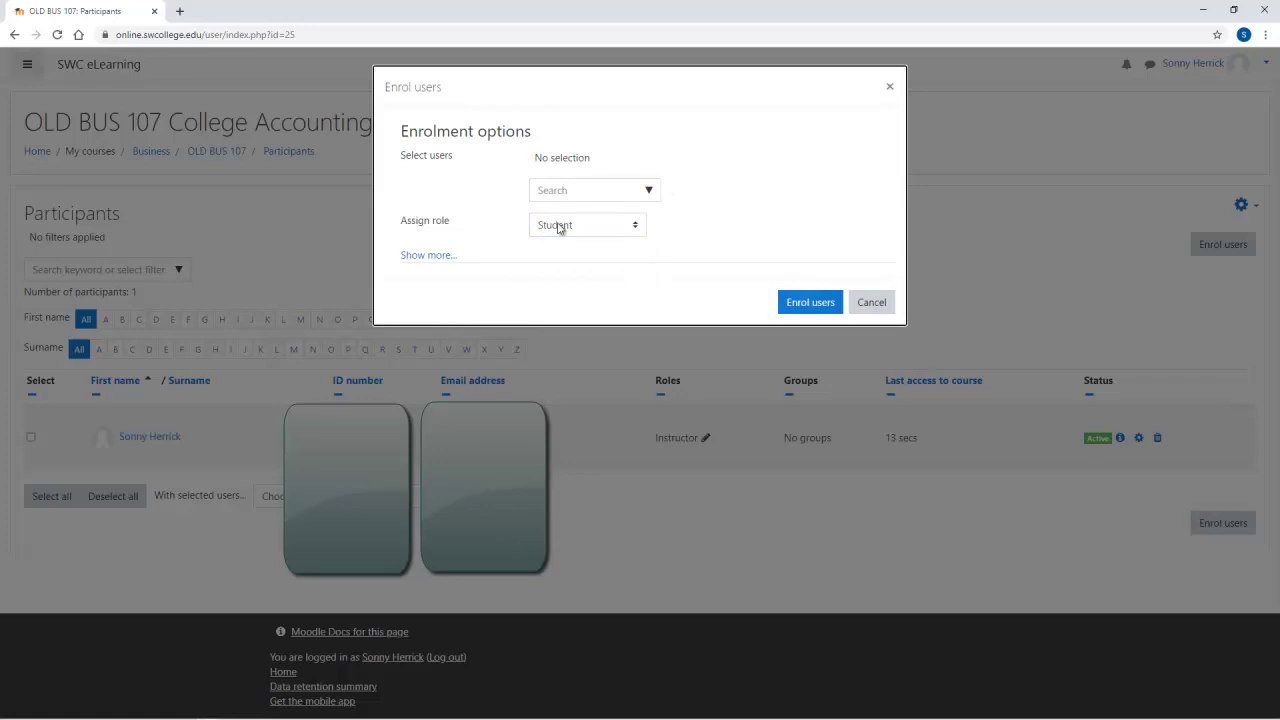
left_click(550, 189)
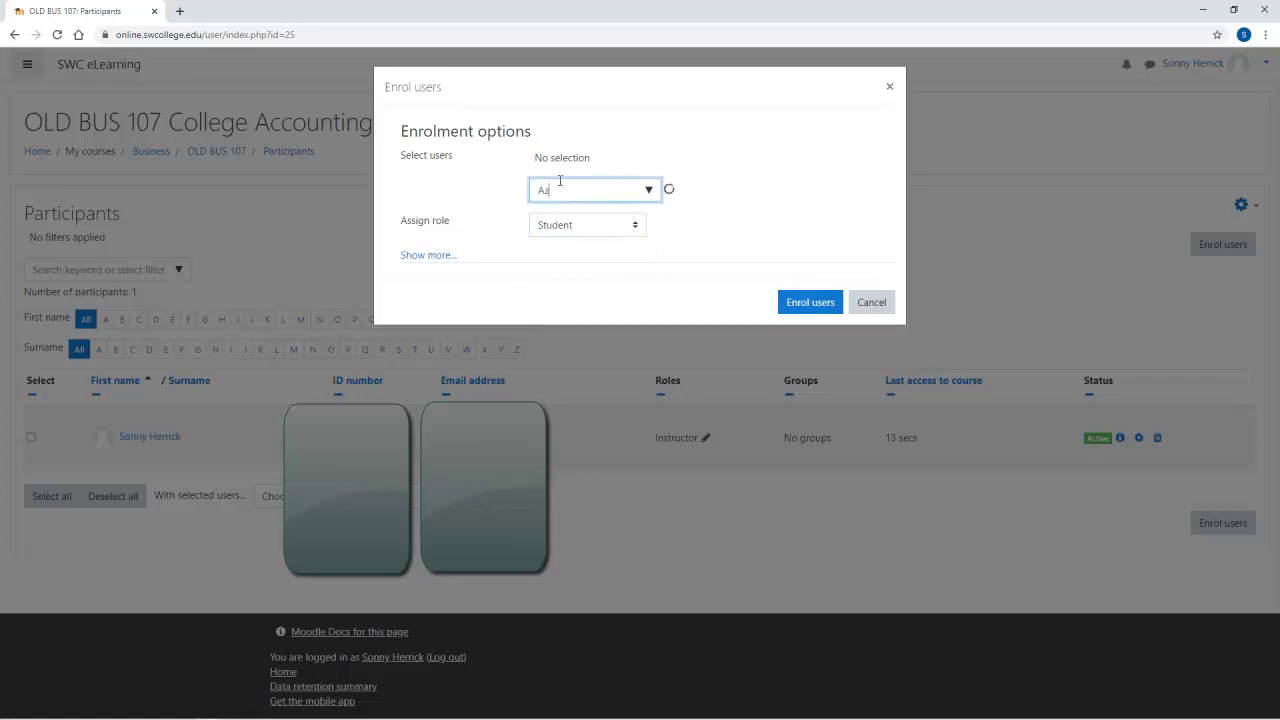
type("Azure")
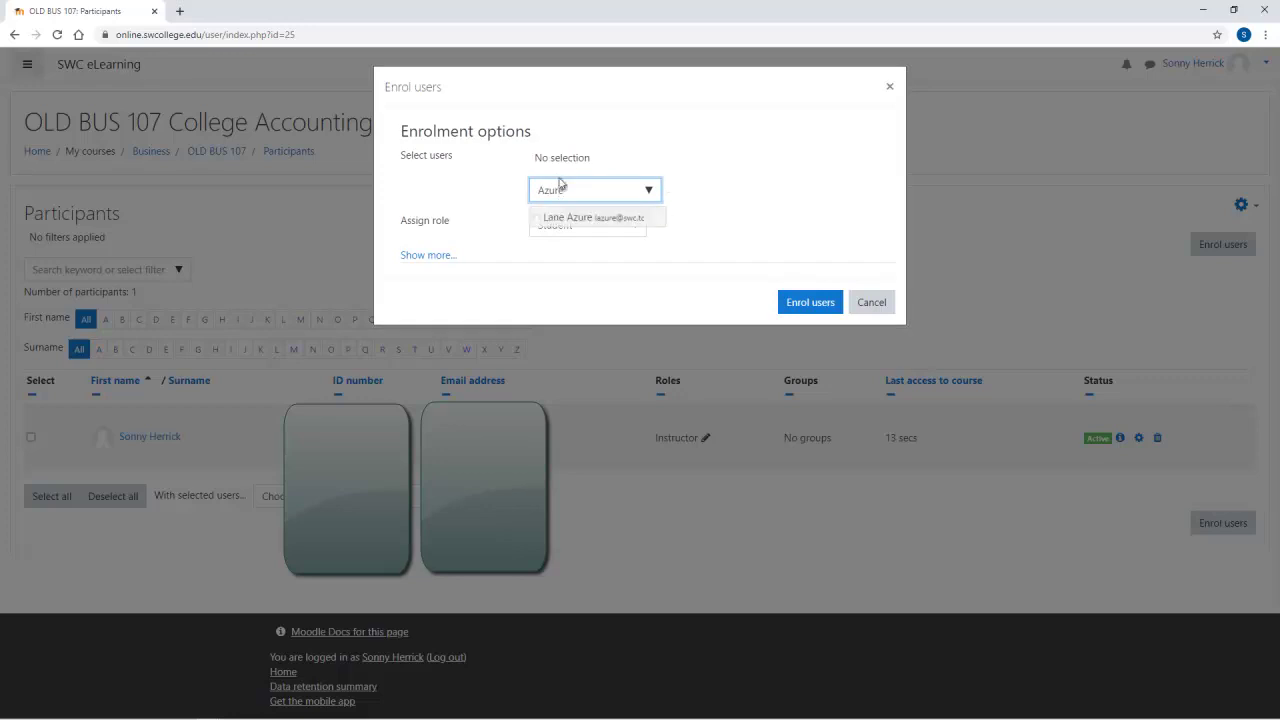
left_click(561, 218)
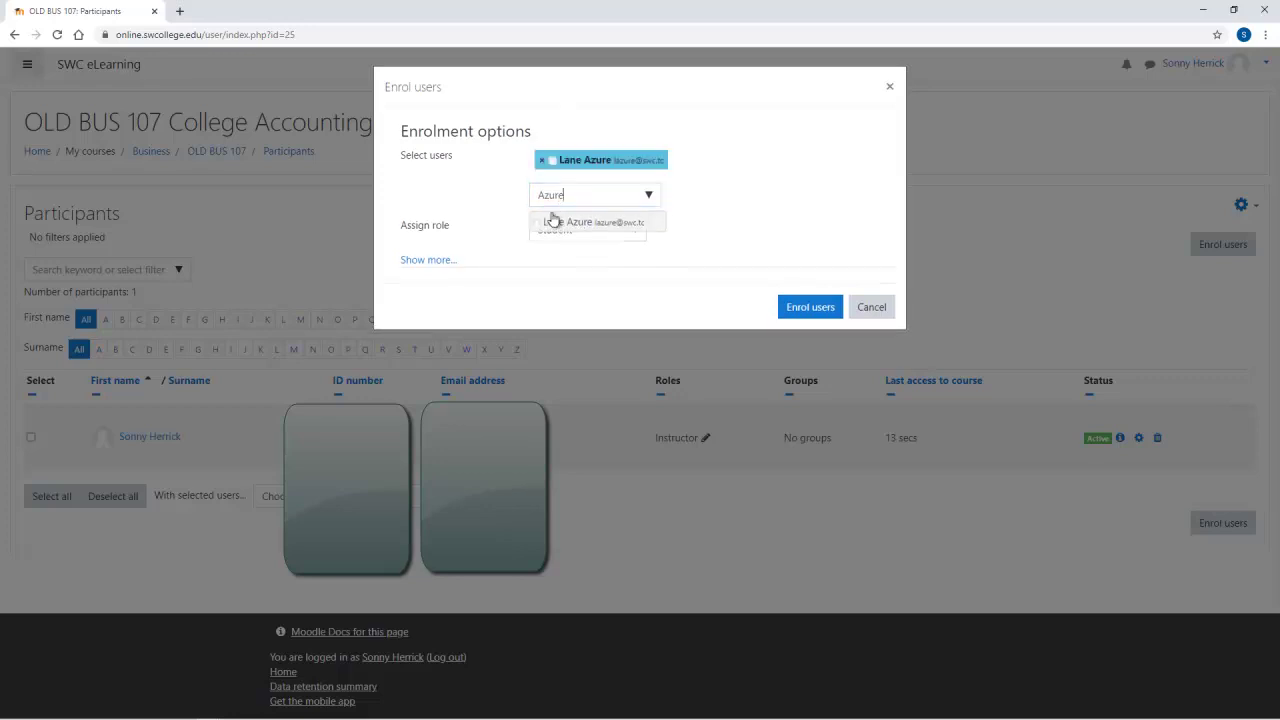
Step: Search for and add two more people to the enrolment selection, one by surname and one by first name
left_click_drag(575, 195, 480, 190)
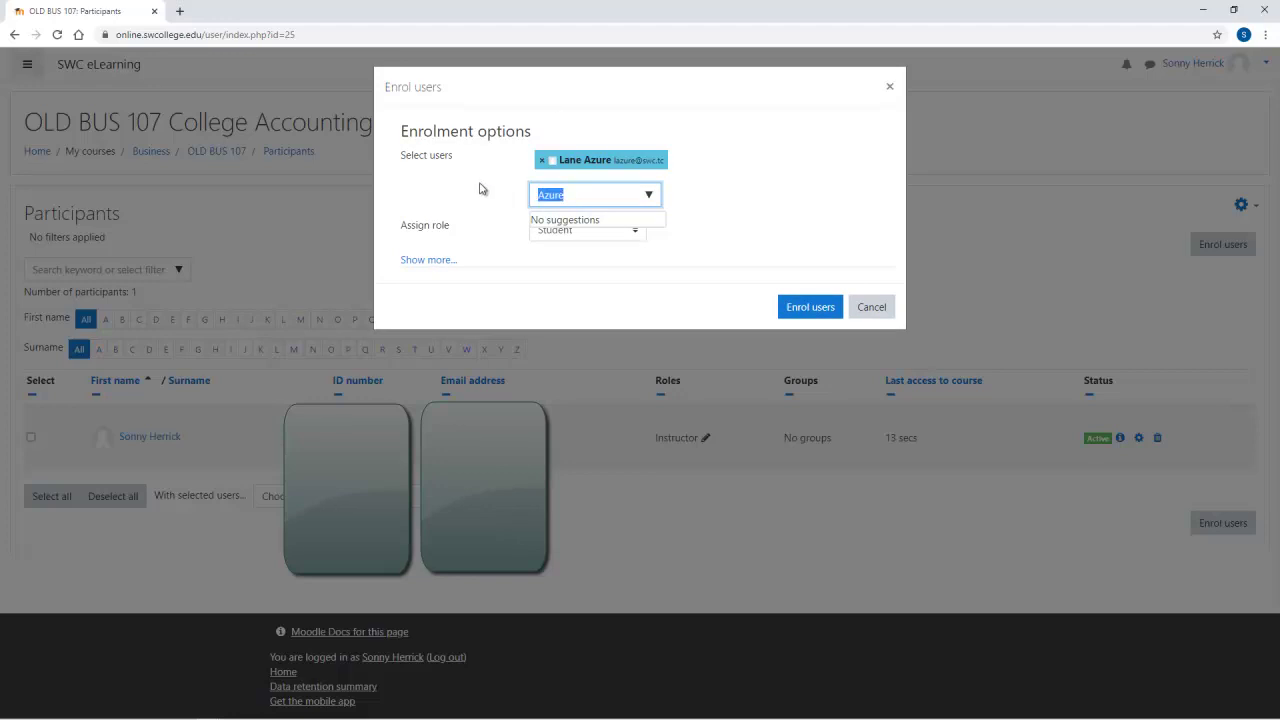
type("Renville")
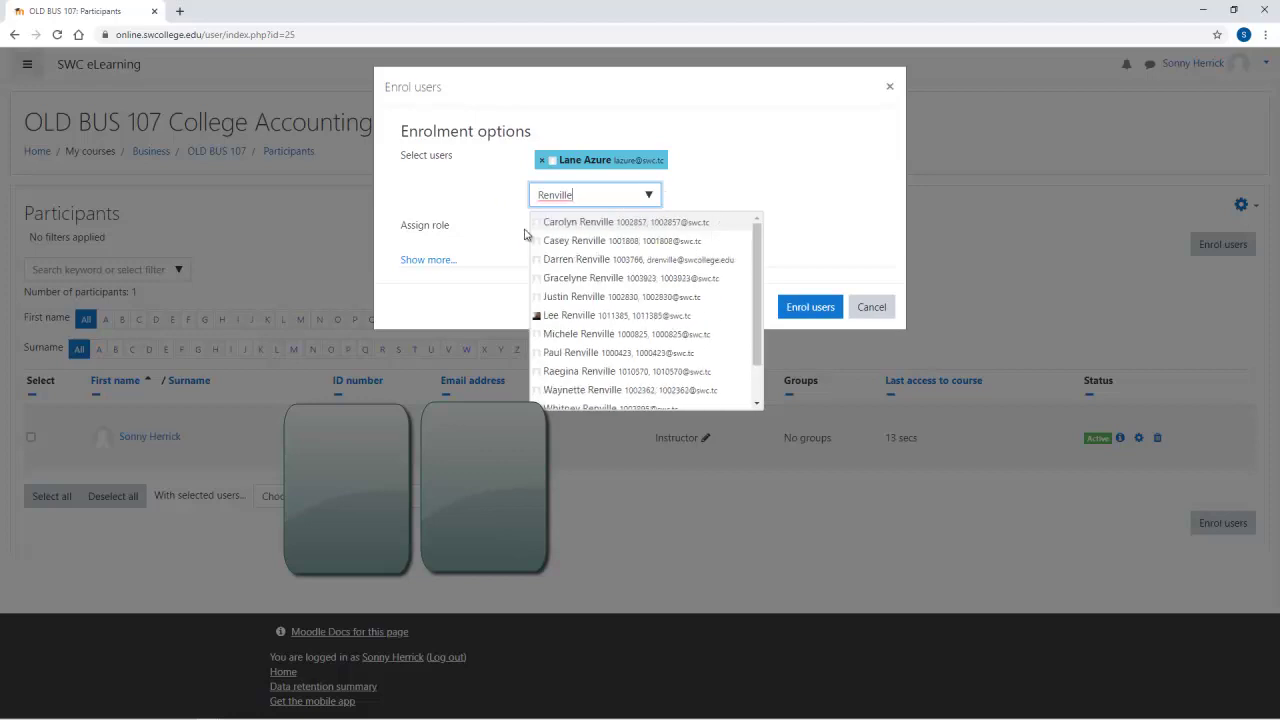
left_click(588, 266)
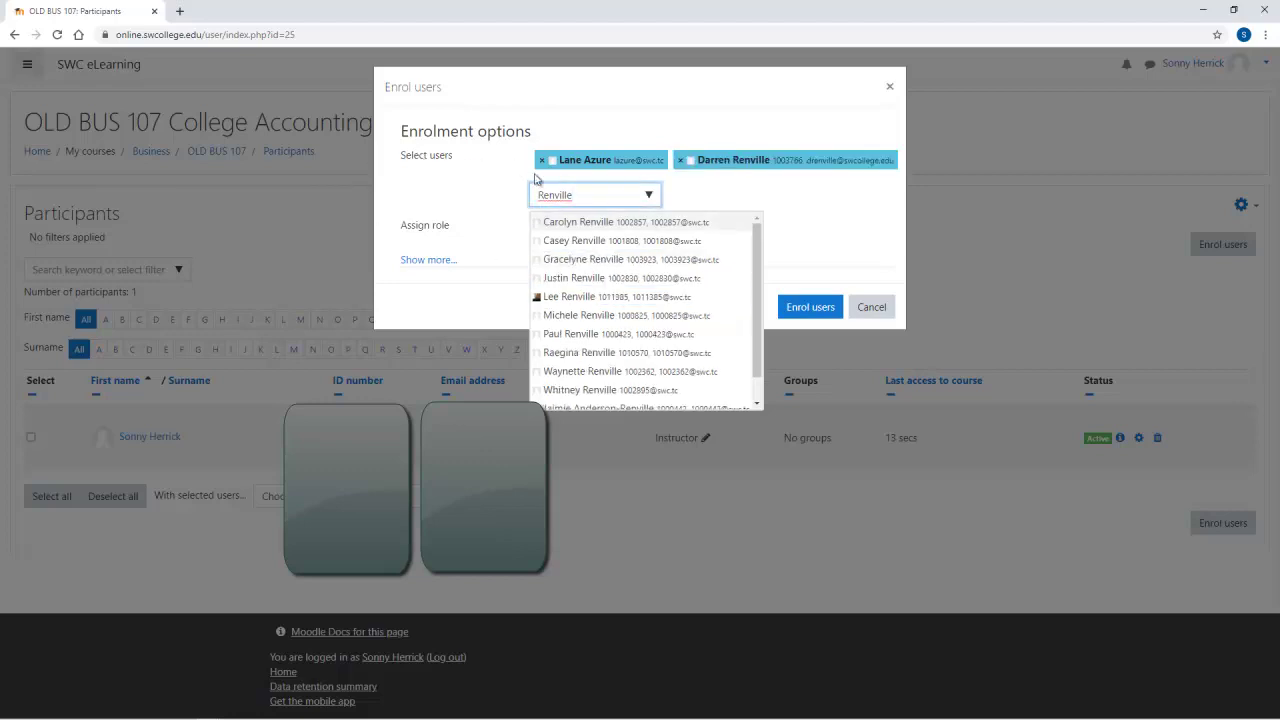
left_click_drag(569, 190, 487, 196)
type("vince")
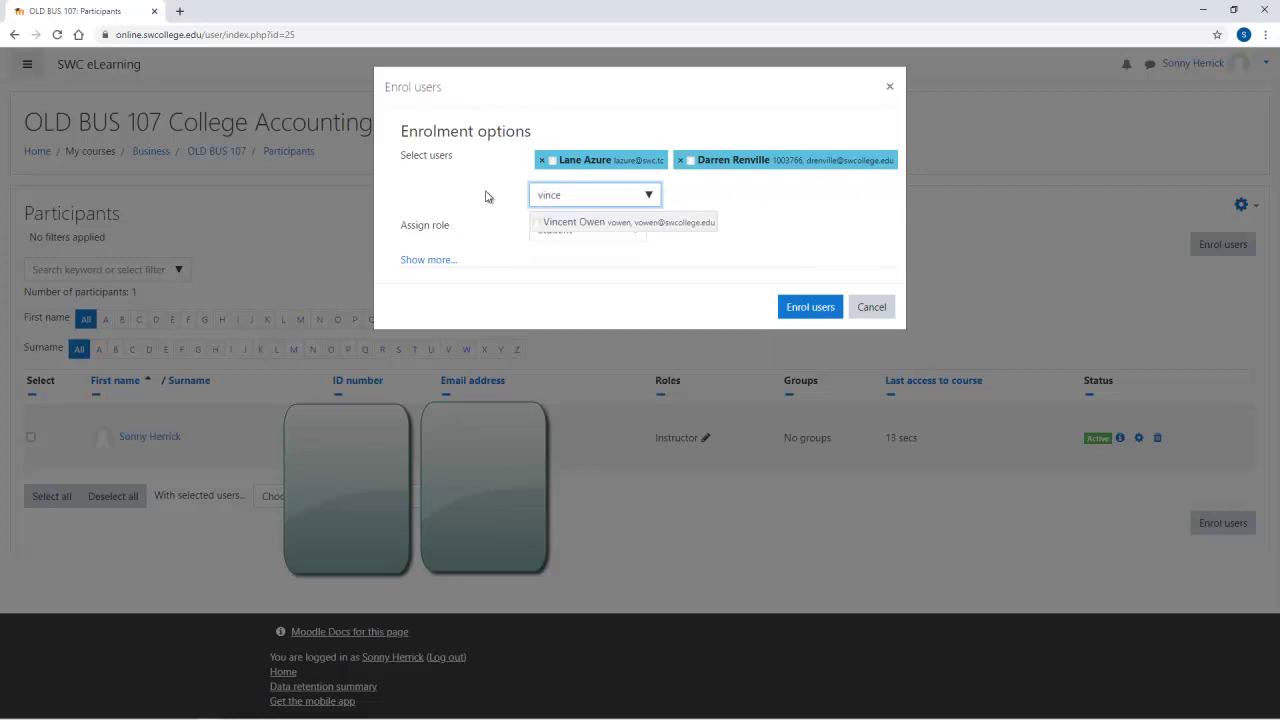
left_click(558, 221)
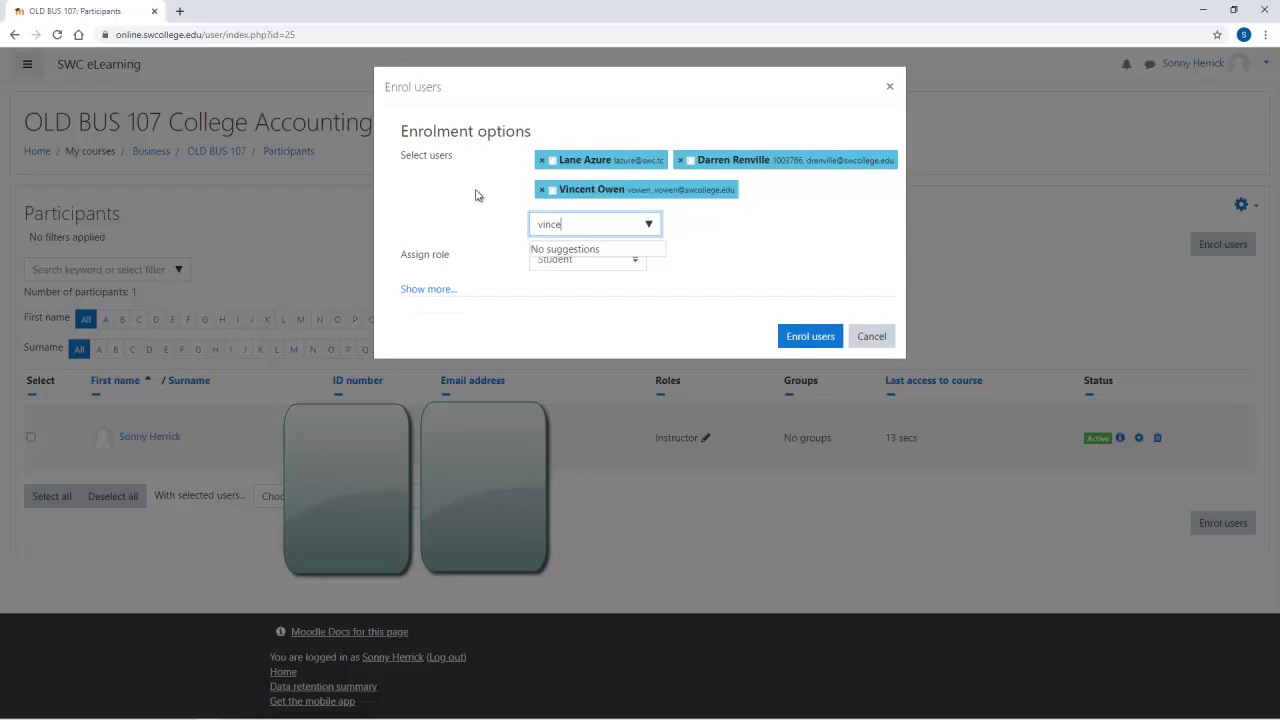
Step: Add two further people found by first name and enrol all five selected users as students
left_click_drag(576, 223, 497, 219)
key("BackSpace")
type("Jane")
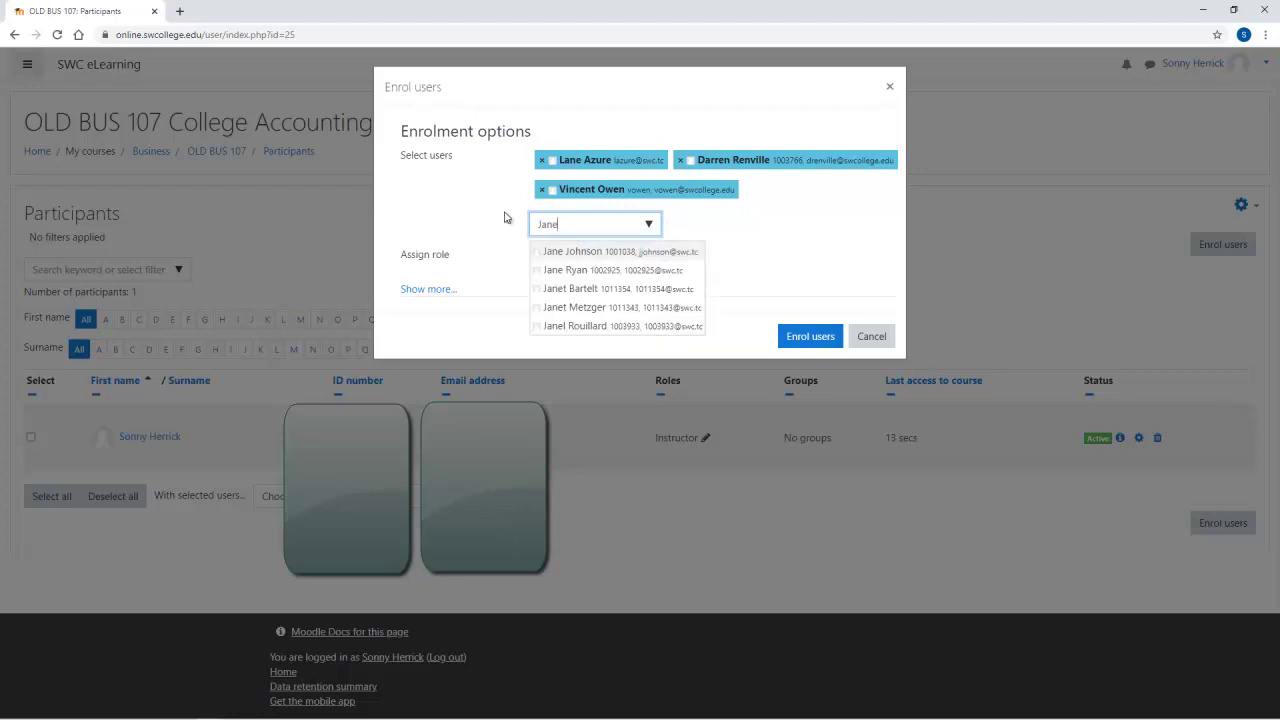
left_click(572, 251)
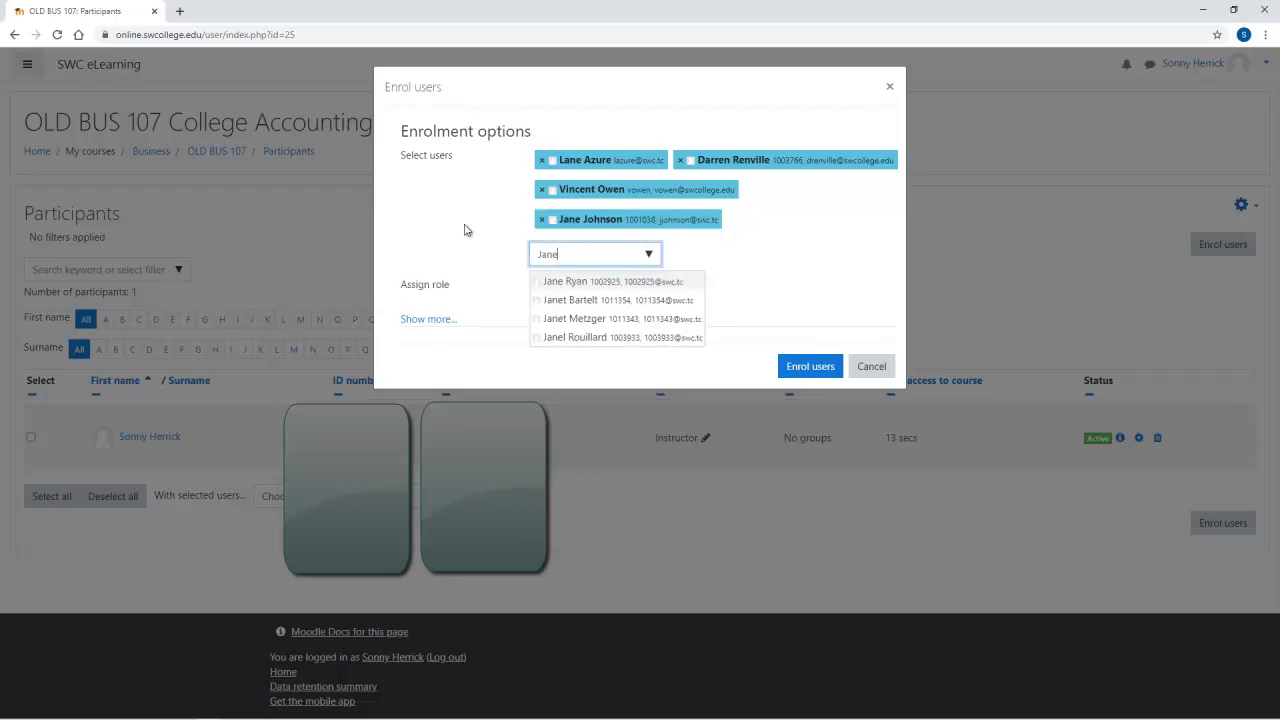
left_click_drag(565, 253, 495, 254)
type("Heather")
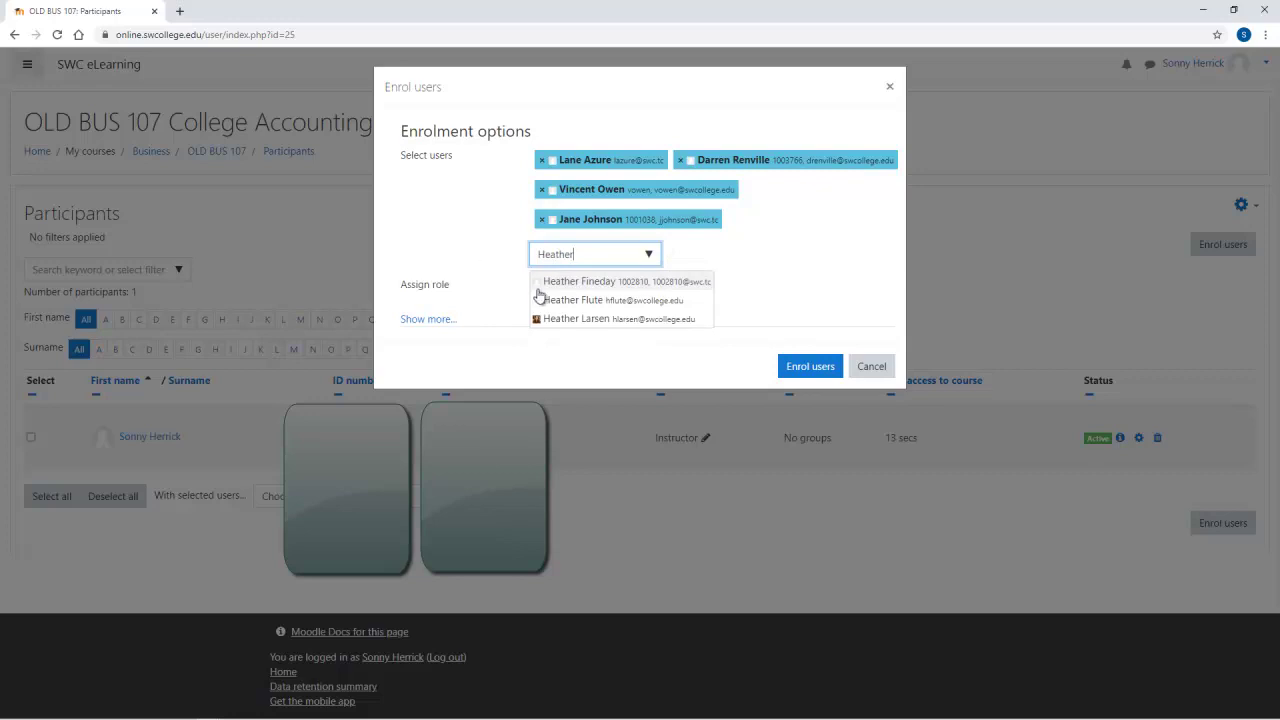
left_click(577, 319)
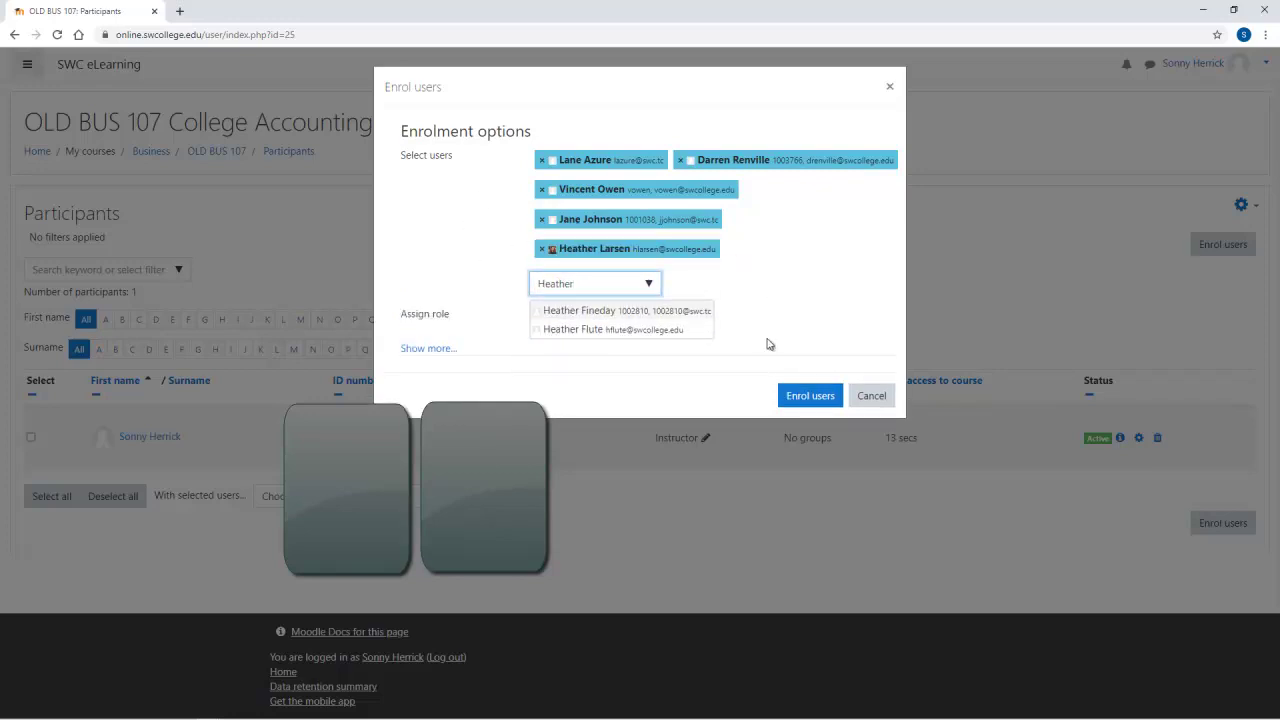
left_click(810, 396)
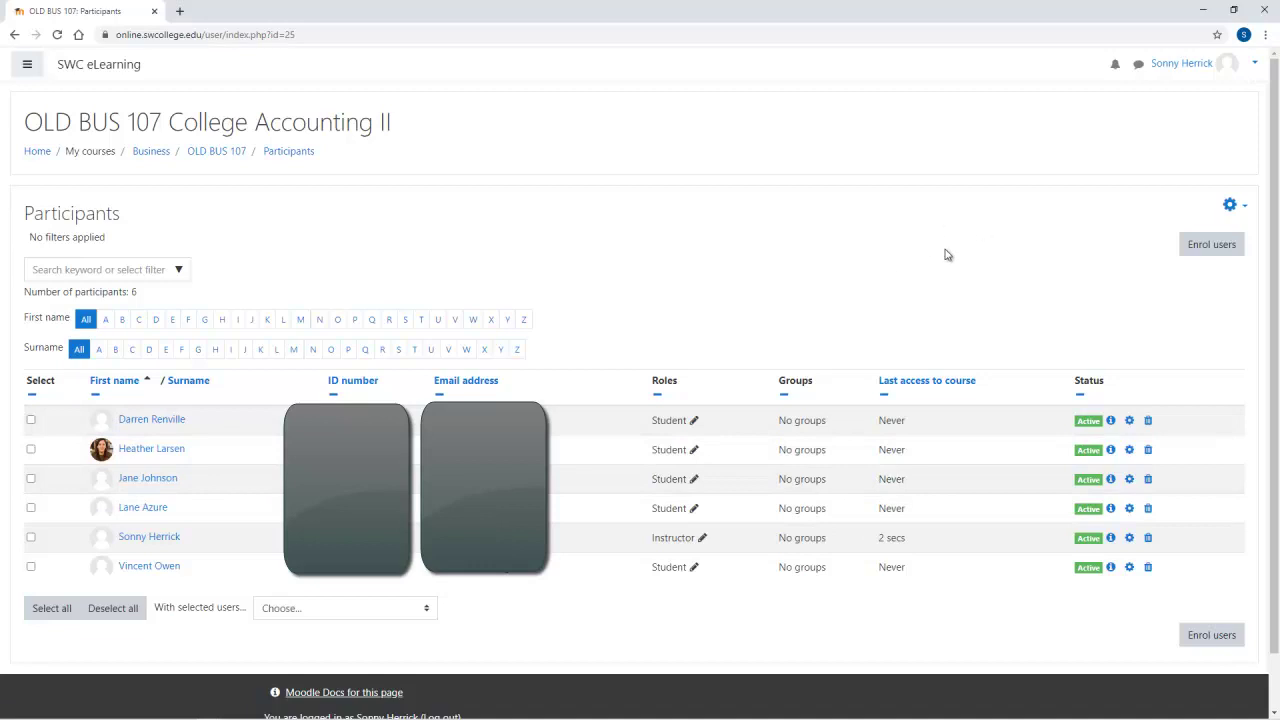
Step: Look over the updated participants list and return to the OLD BUS 107 course page
scroll(740, 275, "down", 1)
scroll(729, 268, "up", 1)
left_click(200, 155)
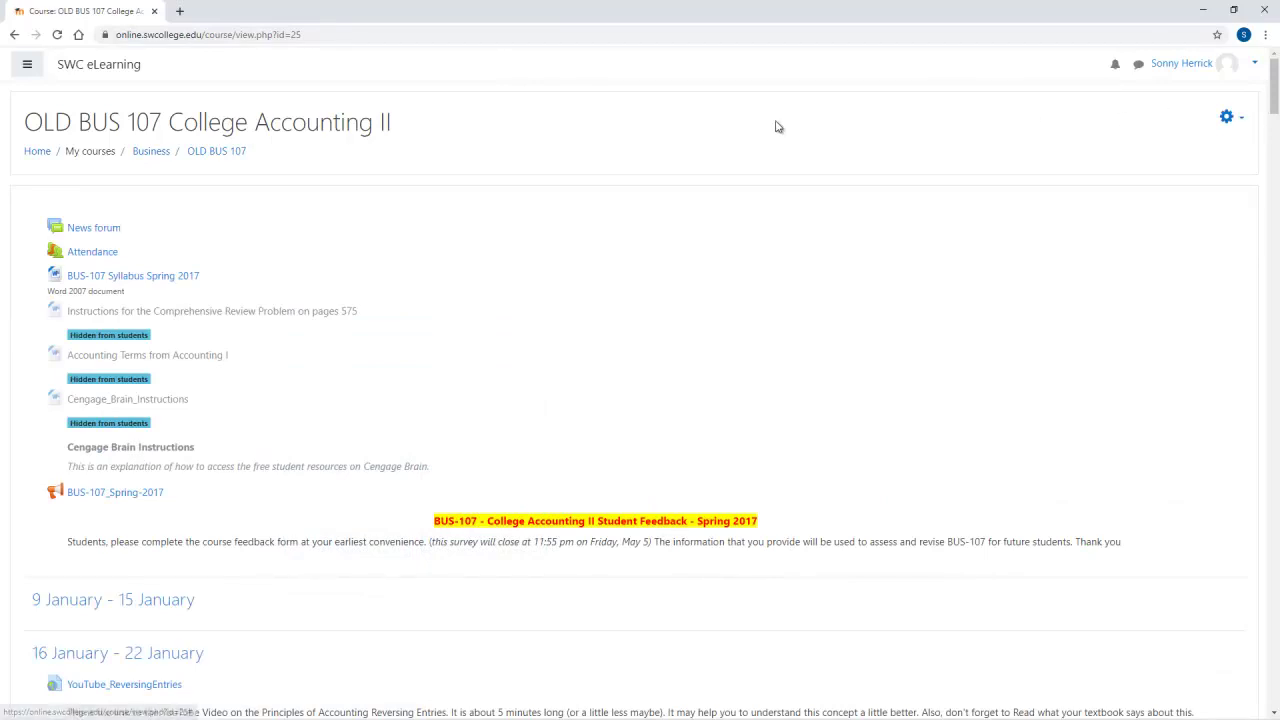
Step: Show the navigation drawer and turn editing on for the course
left_click(27, 64)
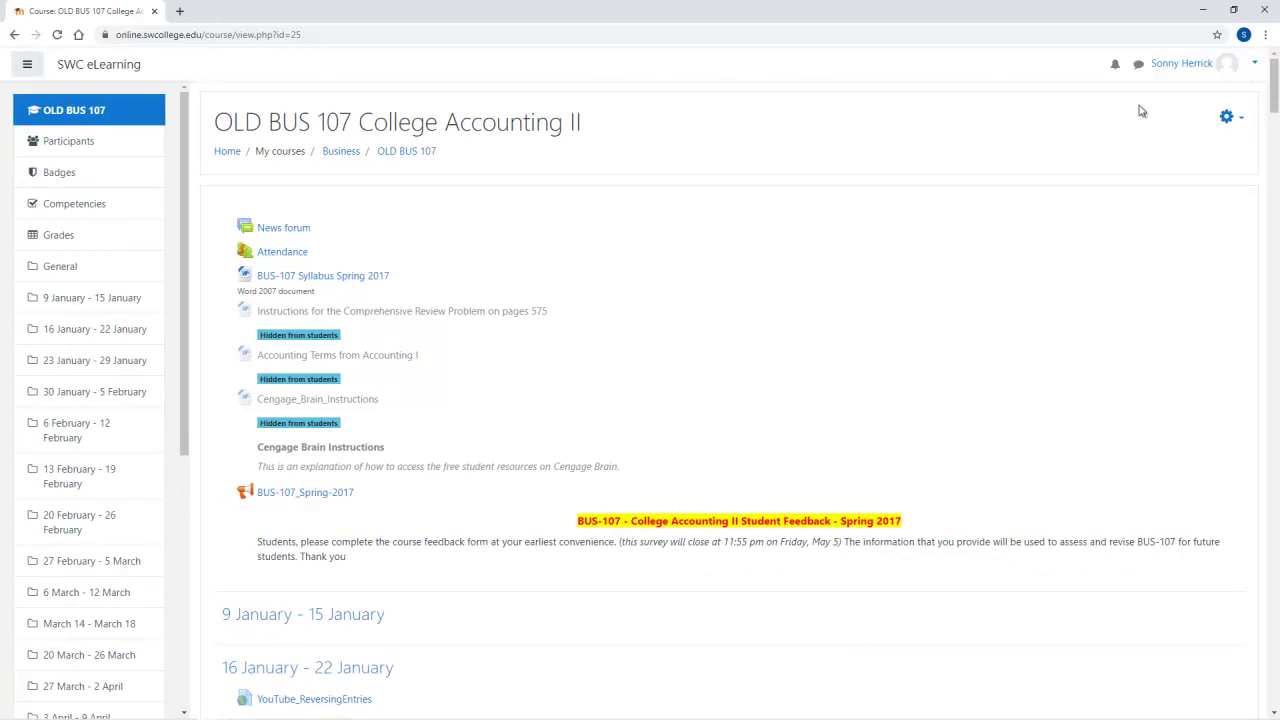
left_click(1238, 118)
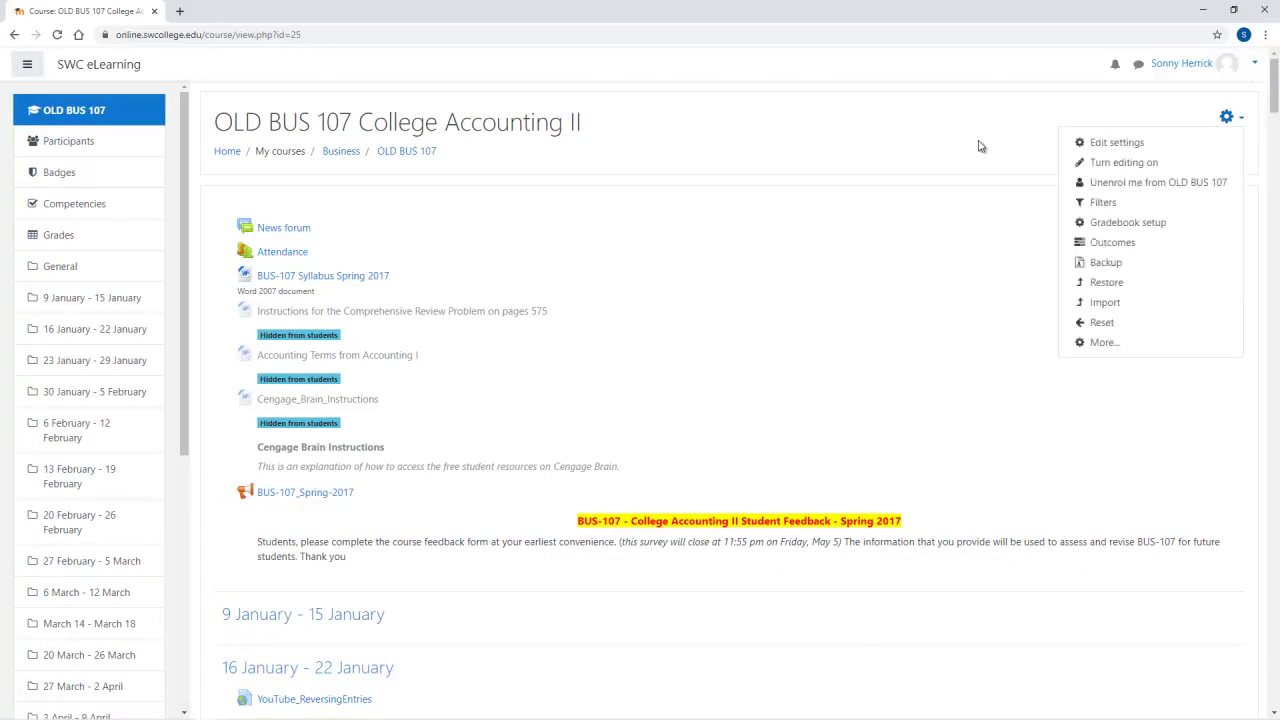
left_click(1108, 165)
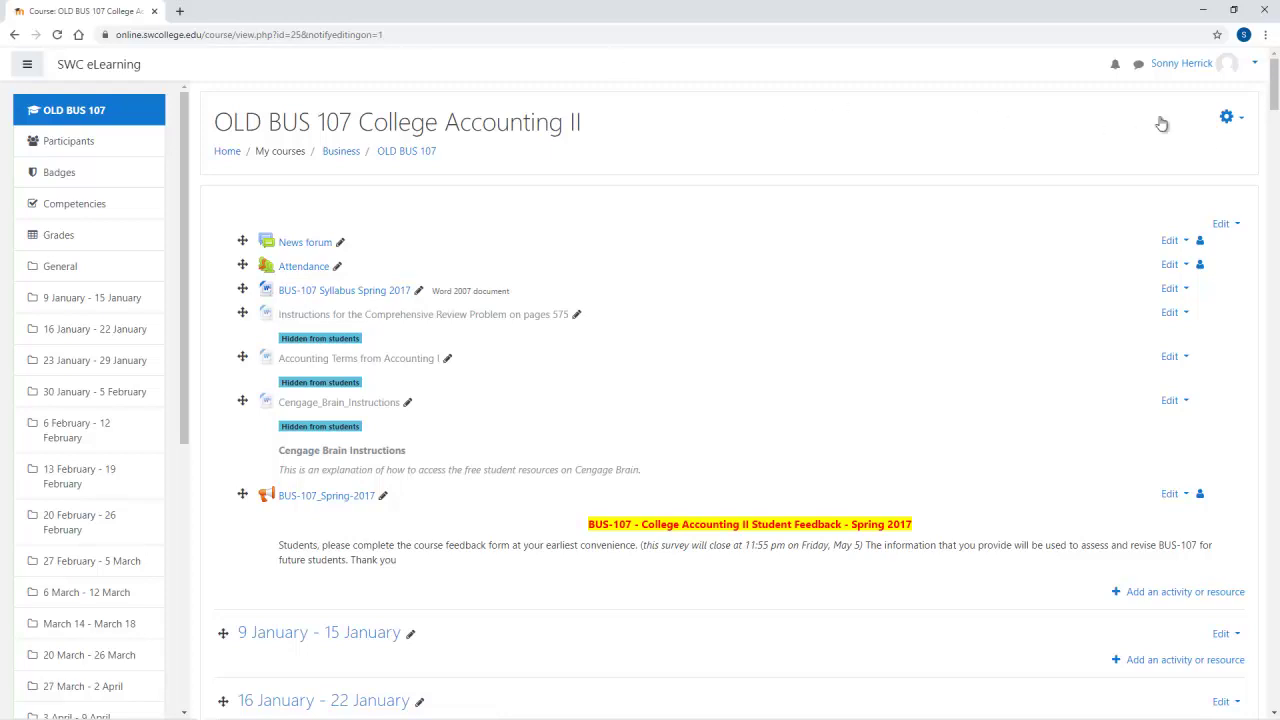
Step: Turn editing off and look through the navigation drawer's entries down to Site administration
left_click(1228, 118)
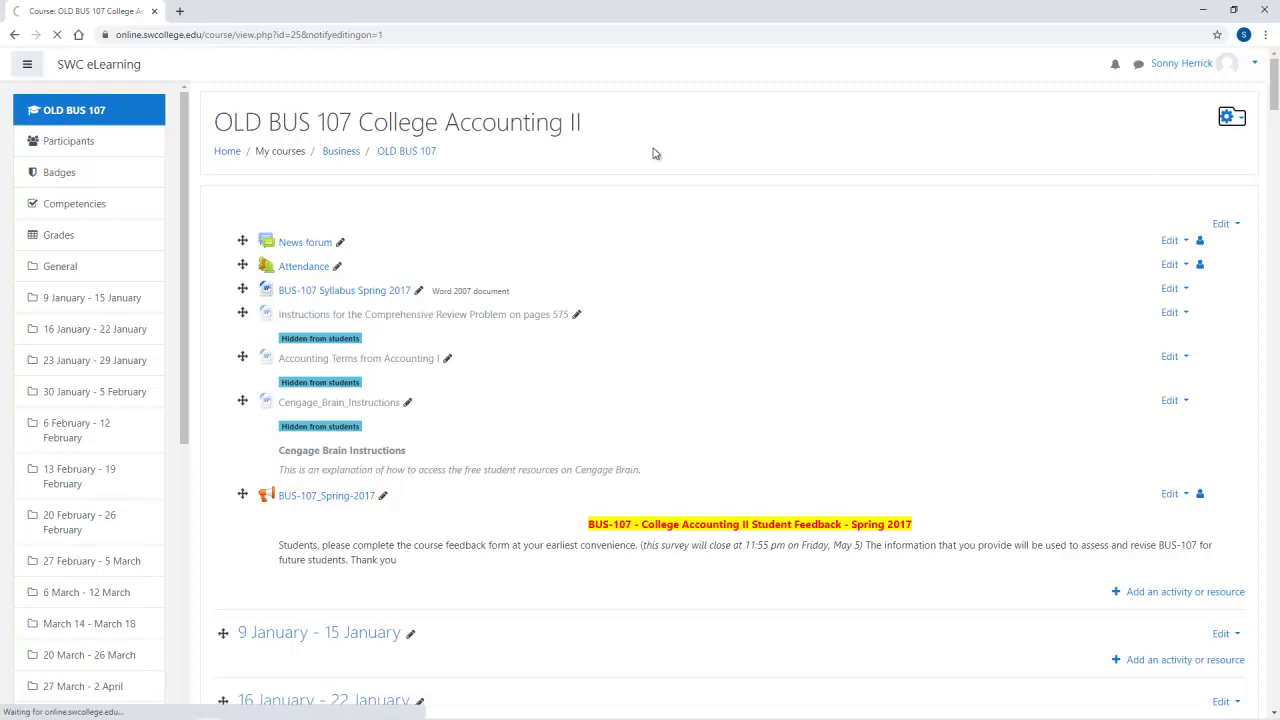
left_click(24, 64)
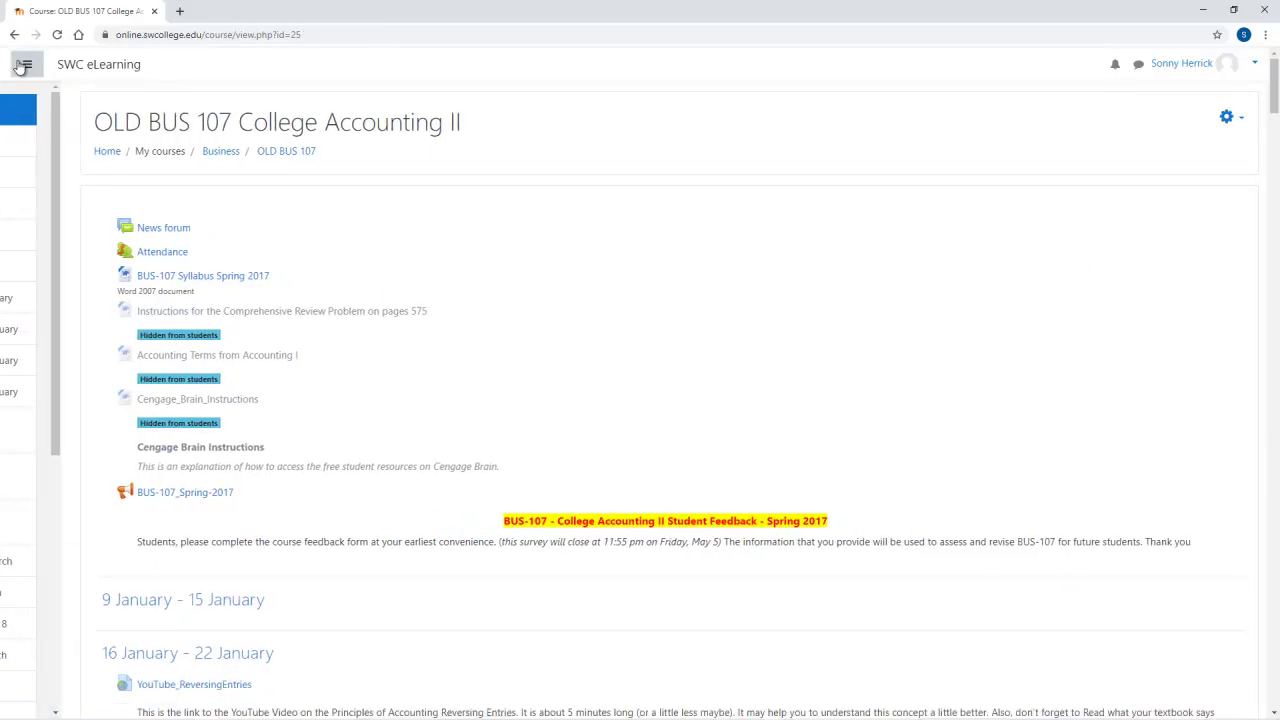
left_click(24, 64)
left_click_drag(184, 118, 203, 437)
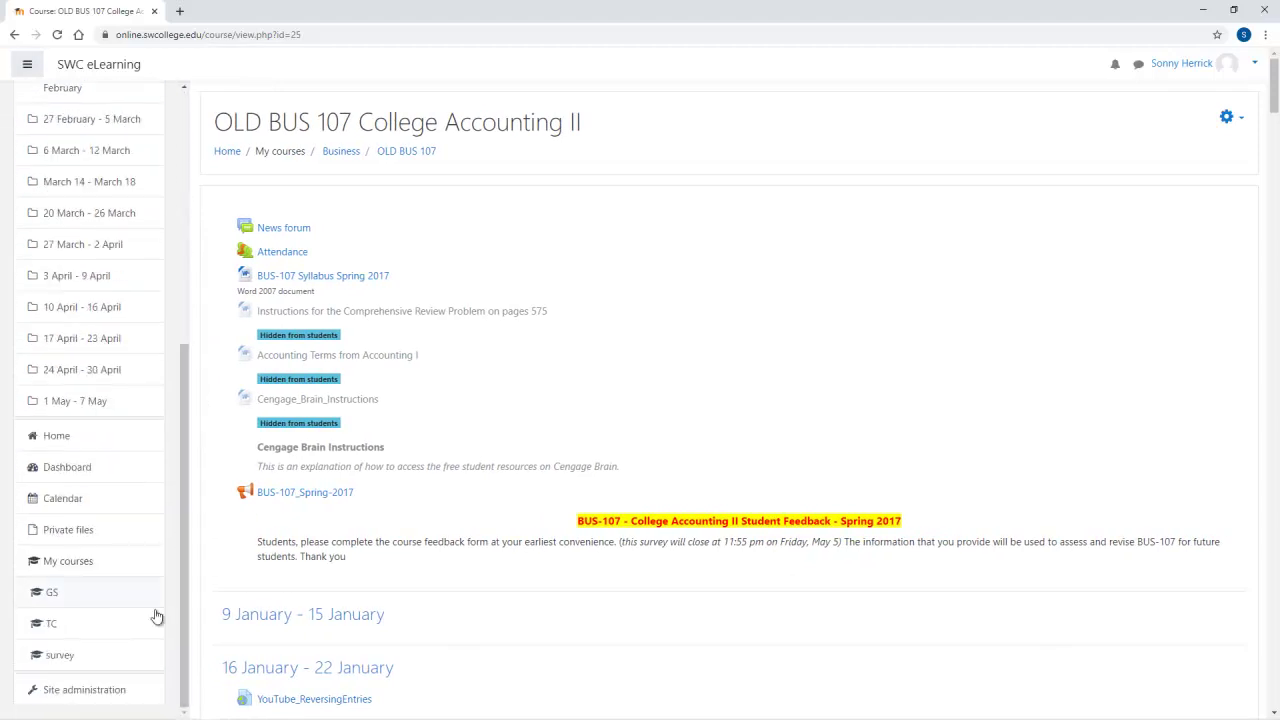
scroll(93, 118, "up", 5)
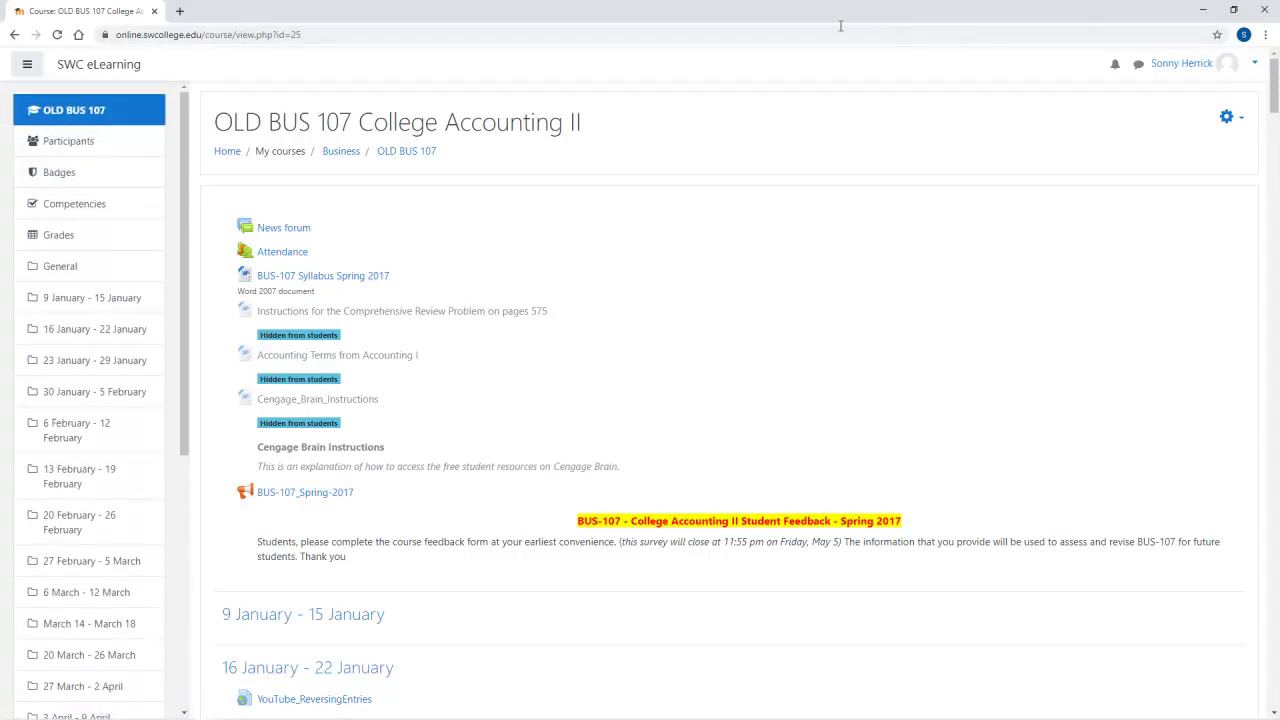
Step: Turn course editing back on and check the navigation drawer's last entries for the Add a block option
left_click(1245, 122)
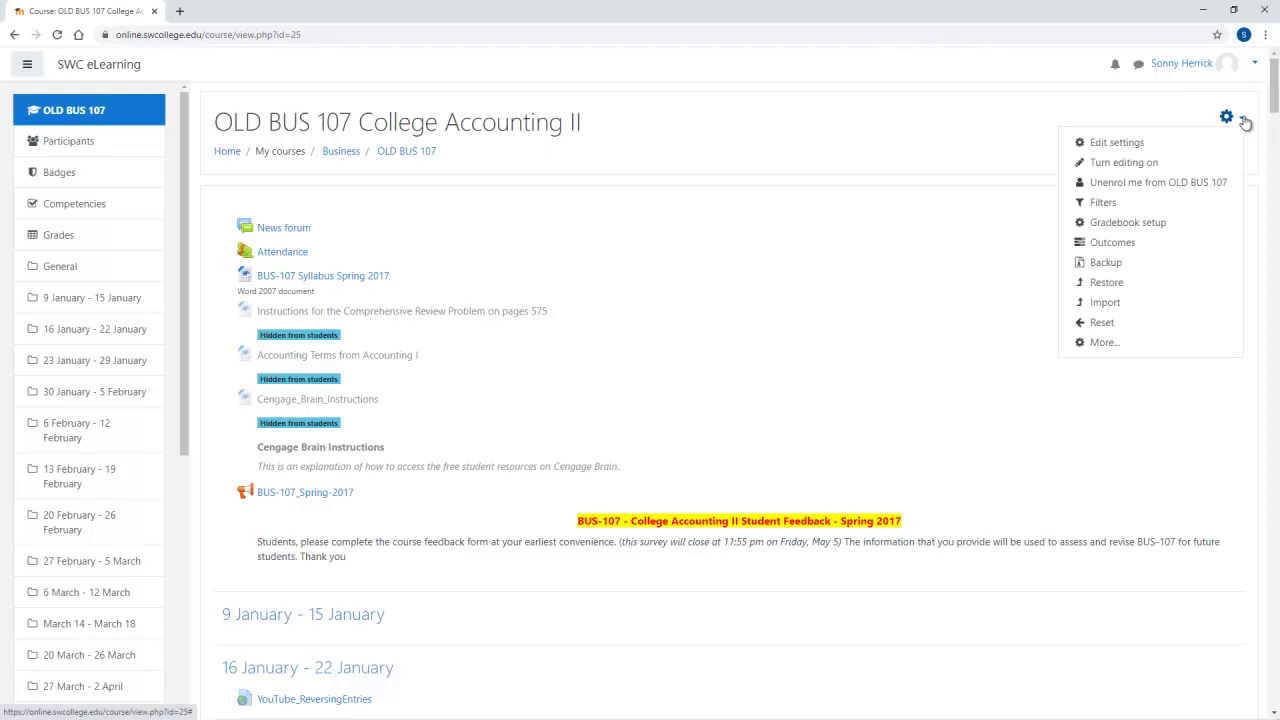
left_click(1128, 168)
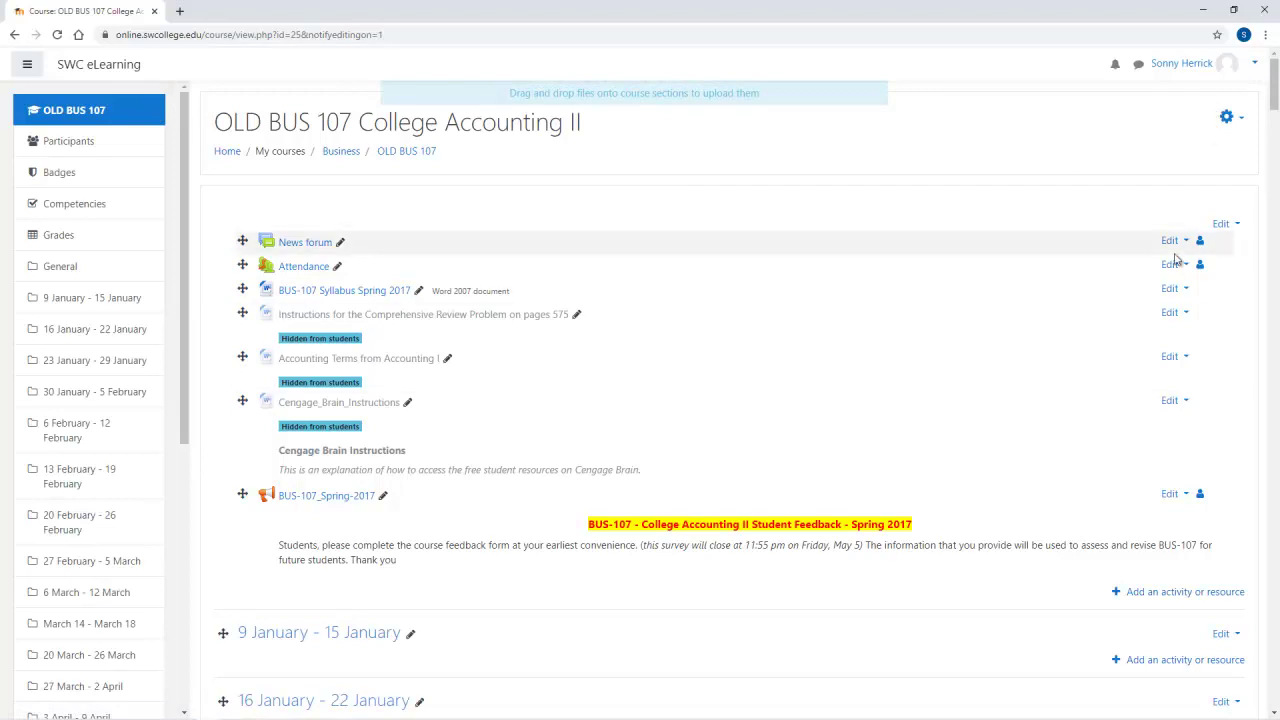
left_click_drag(186, 176, 184, 496)
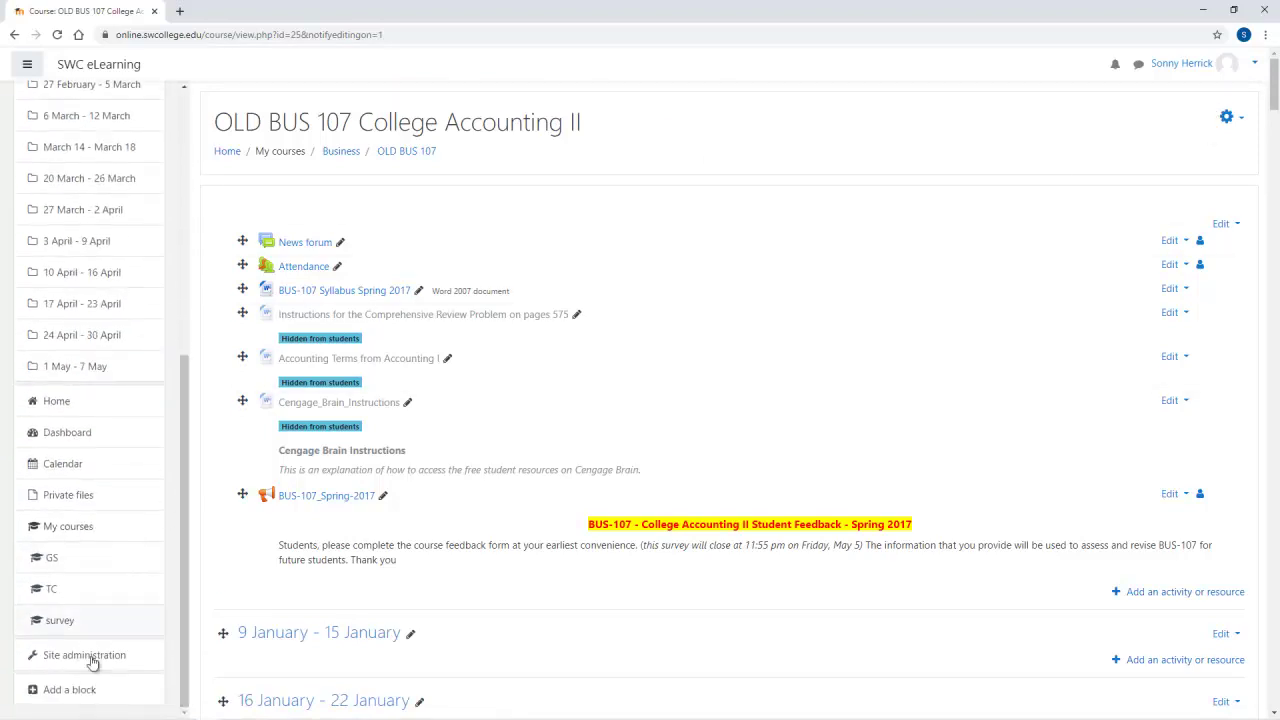
Step: Add the Quickmail block to the OLD BUS 107 course page
left_click(30, 689)
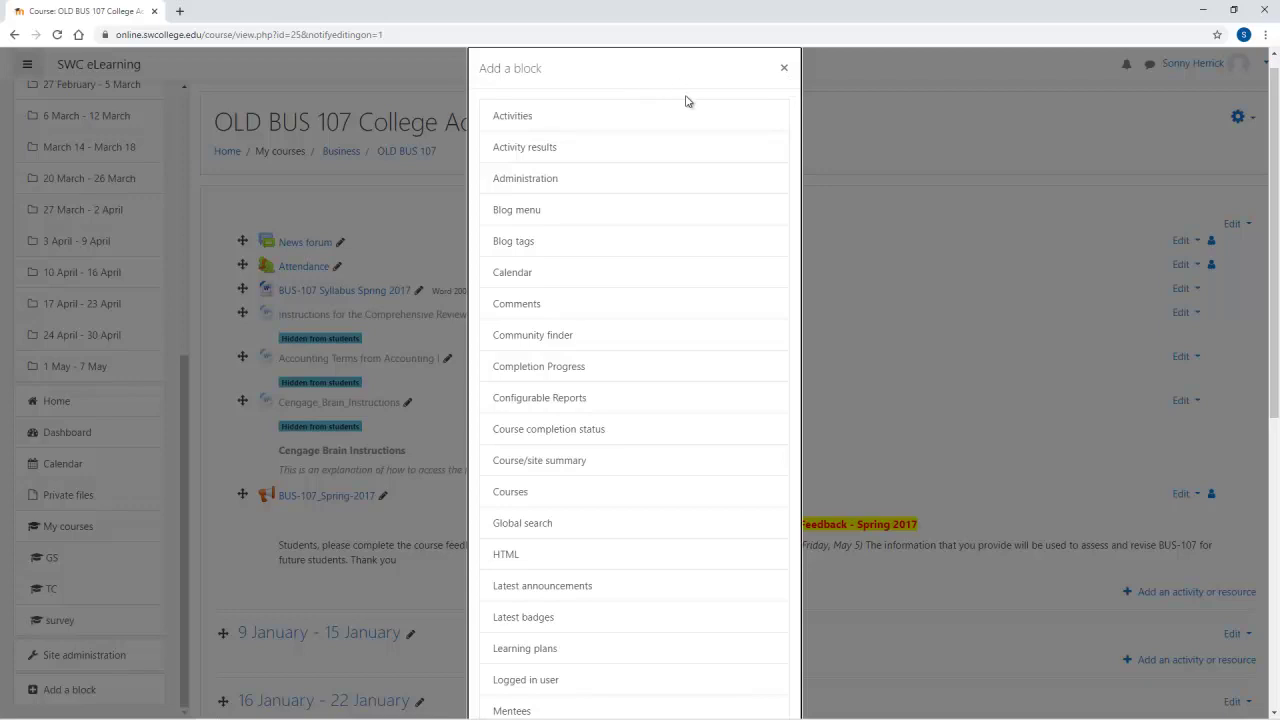
scroll(640, 220, "down", 3)
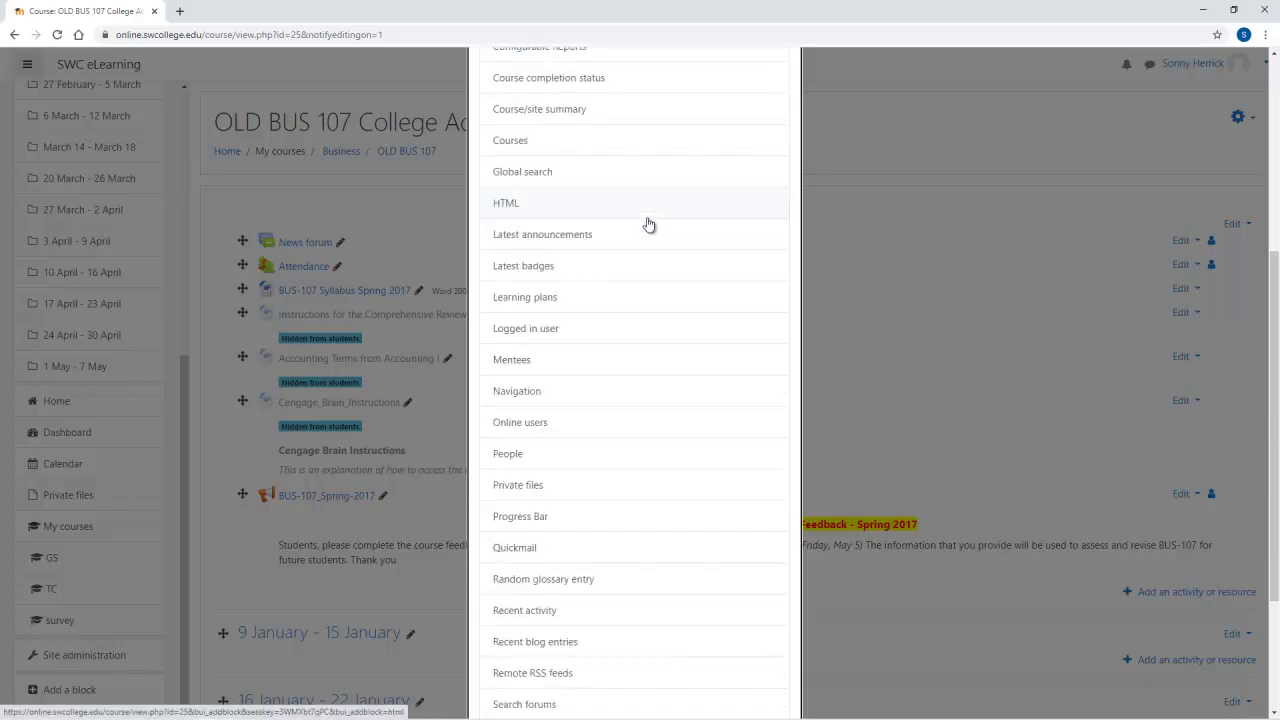
scroll(649, 220, "down", 2)
scroll(648, 220, "up", 3)
scroll(648, 220, "down", 2)
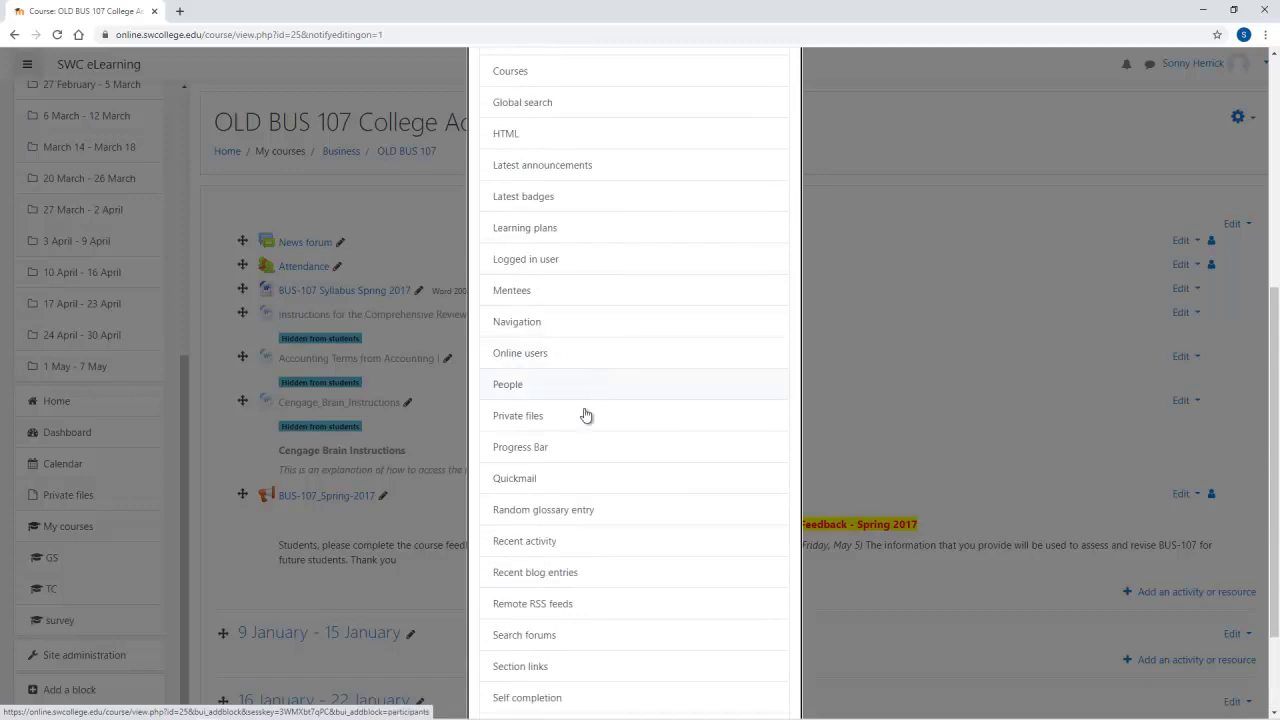
left_click(531, 484)
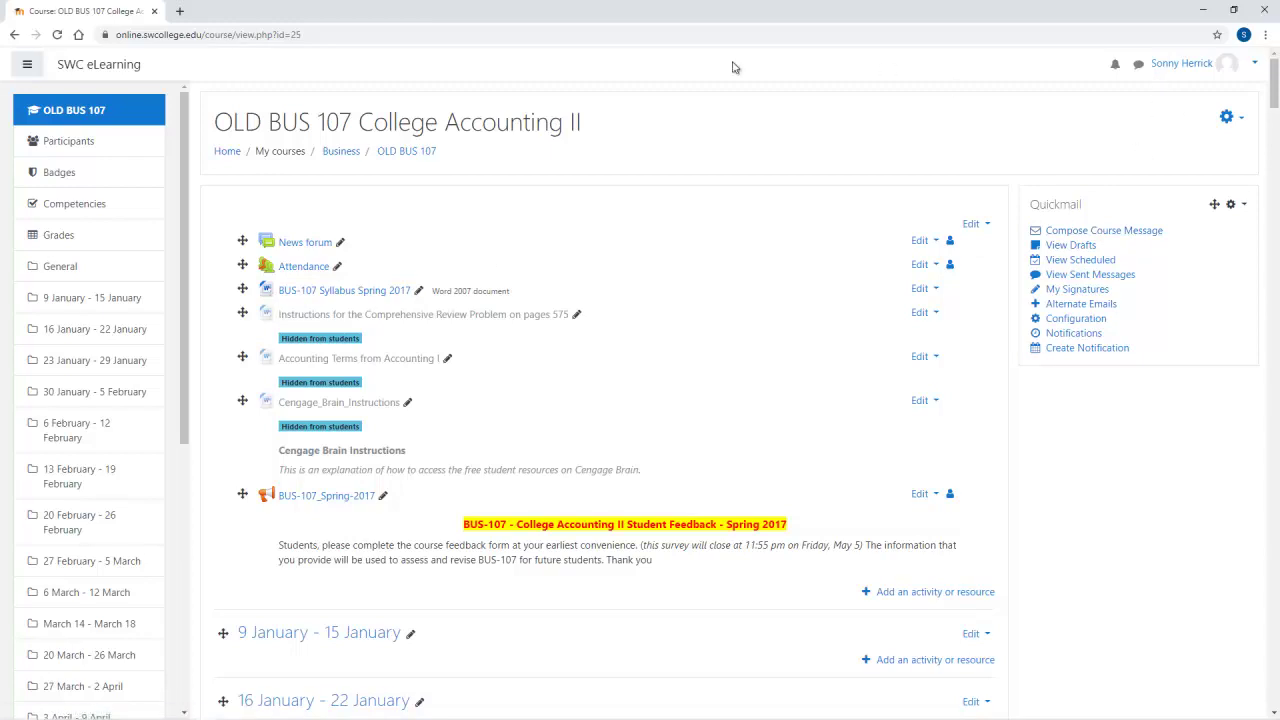
Step: Add the Upcoming events block to the course page
left_click_drag(183, 118, 148, 490)
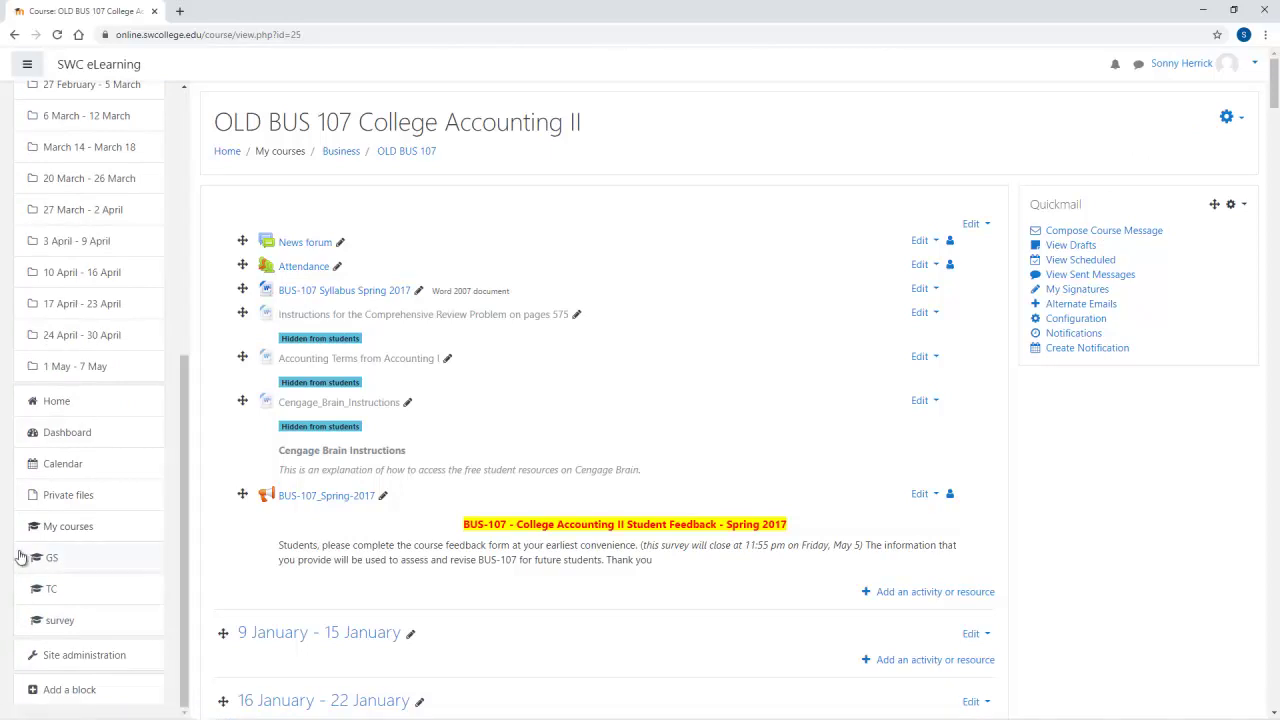
left_click(80, 689)
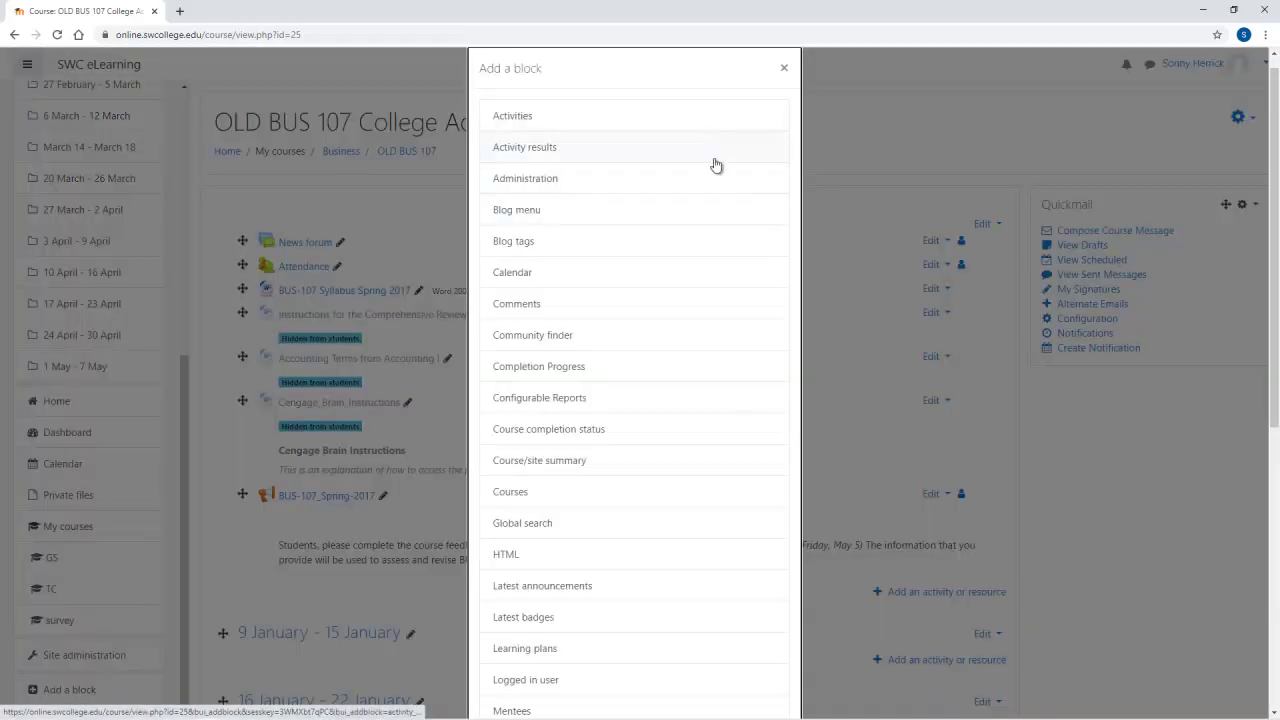
scroll(712, 215, "down", 5)
left_click(514, 627)
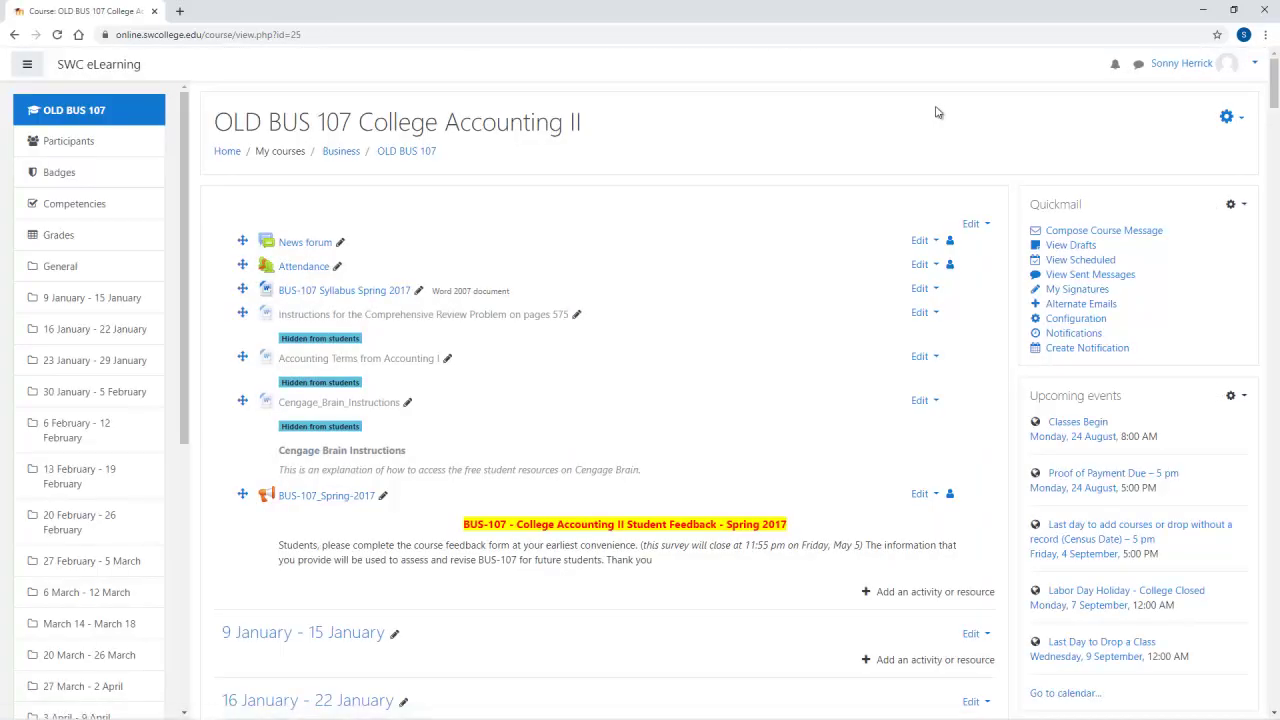
Step: Look over the Upcoming events block and the configure, hide, permissions and delete actions available for it
scroll(935, 105, "down", 2)
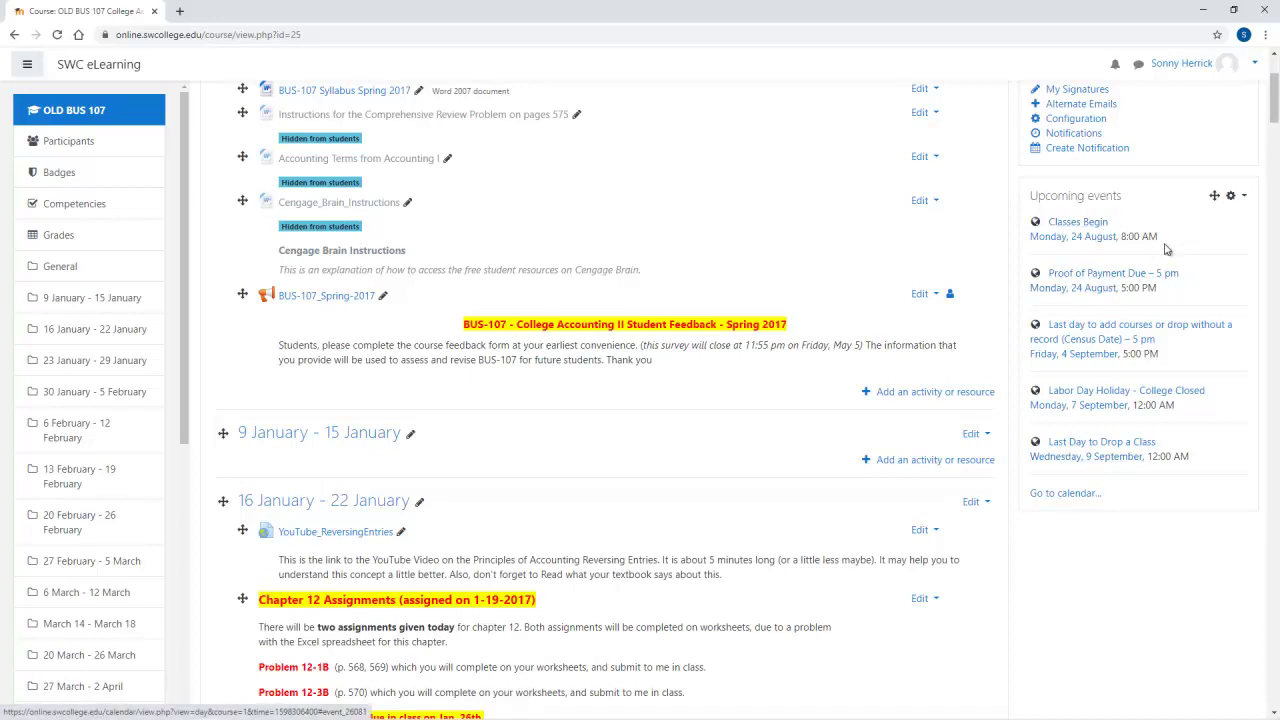
left_click(1230, 198)
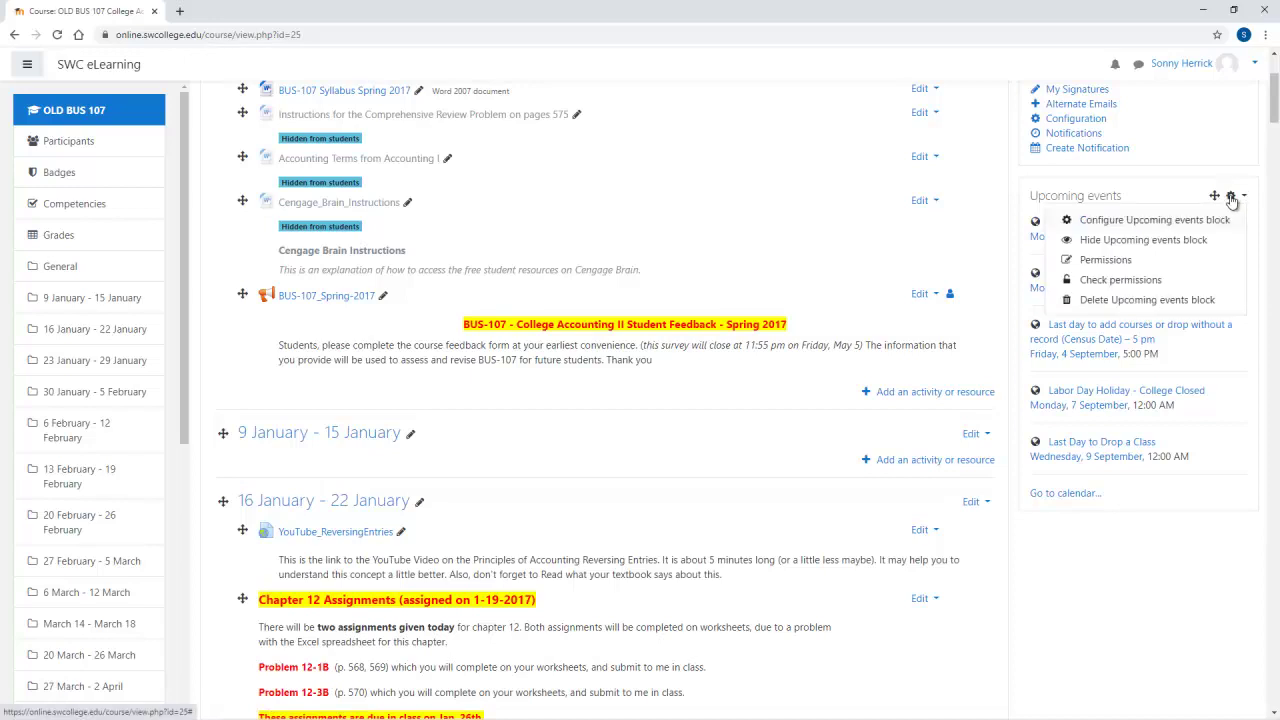
key("Escape")
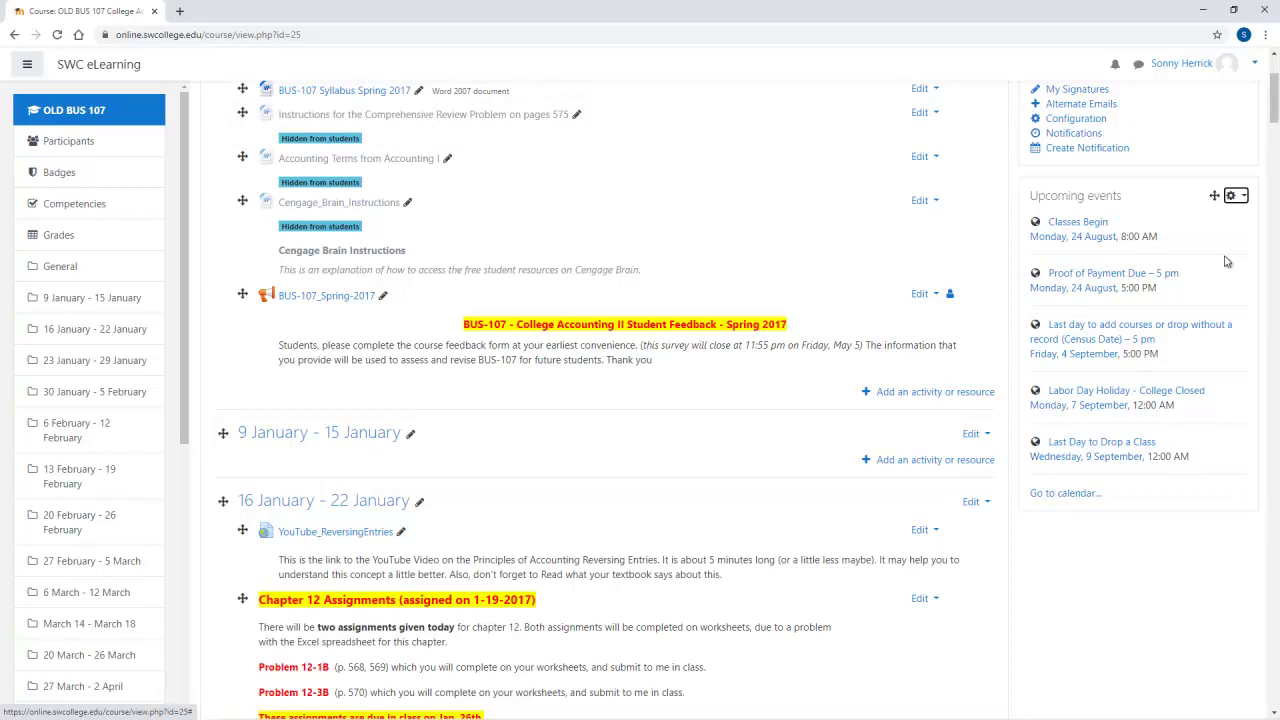
left_click_drag(1277, 87, 1272, 76)
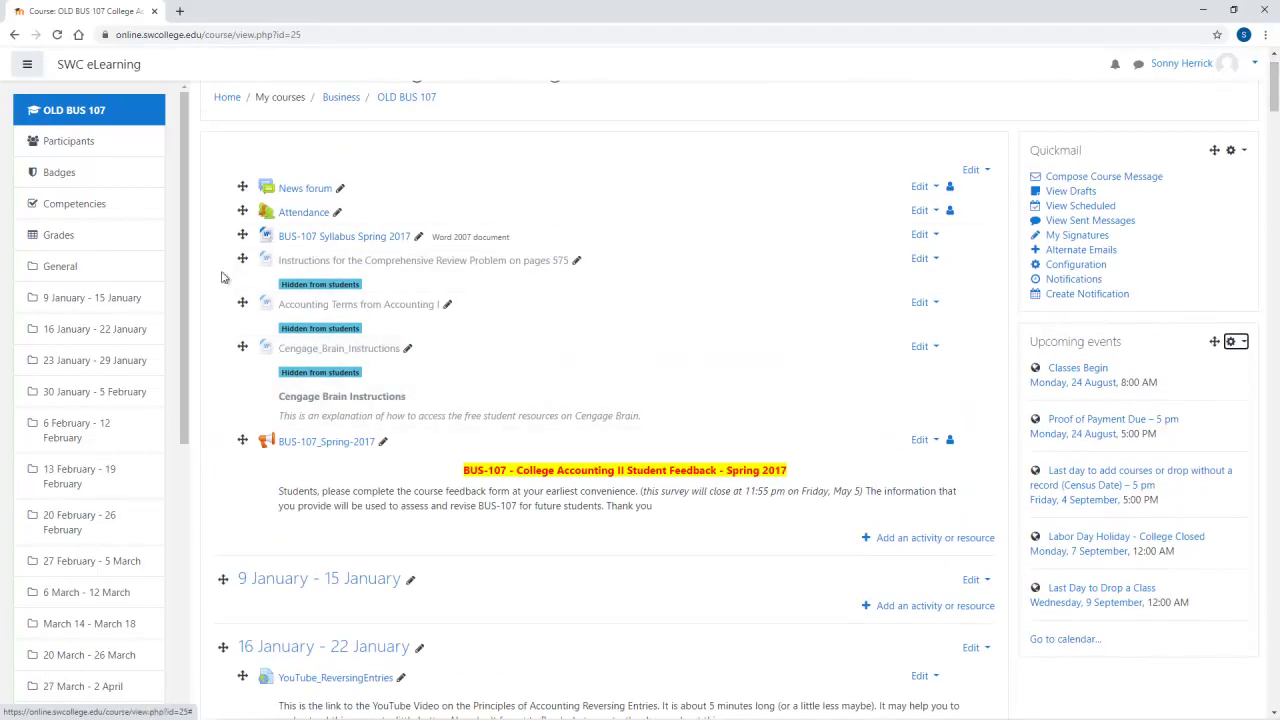
Step: Add the Calendar block to the course page and bring it into view below Upcoming events
left_click_drag(191, 277, 196, 620)
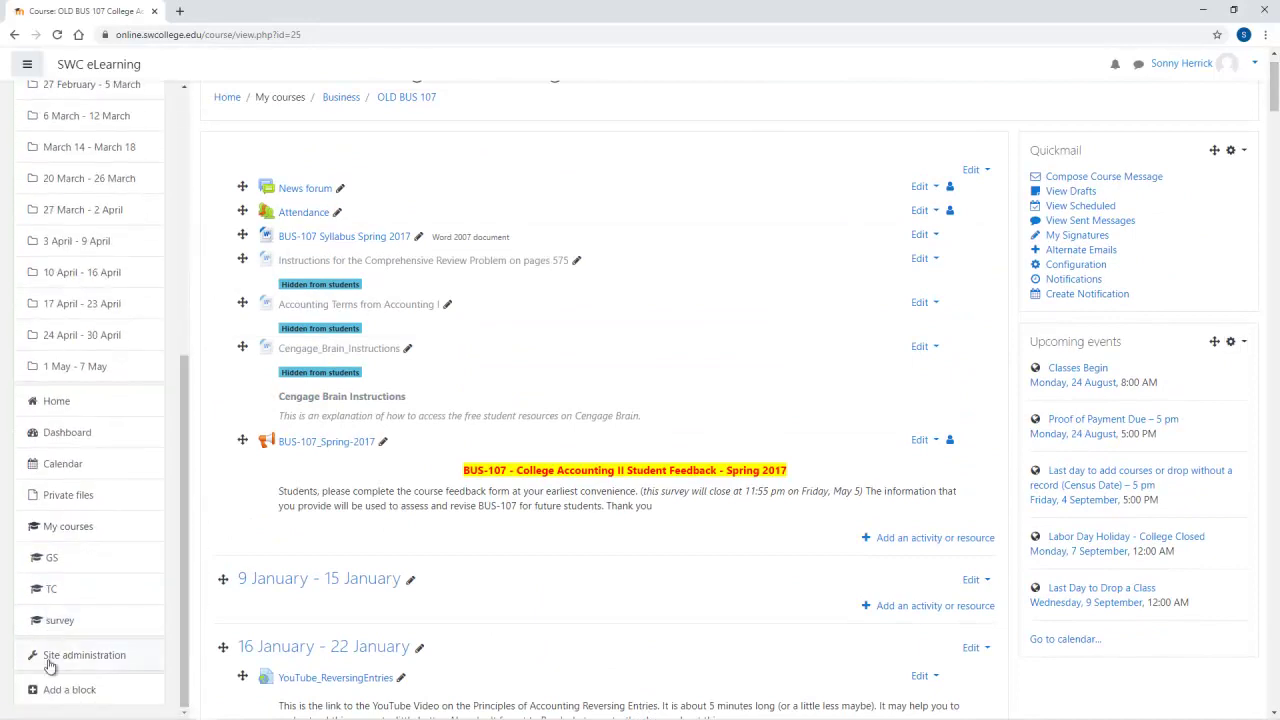
left_click(50, 690)
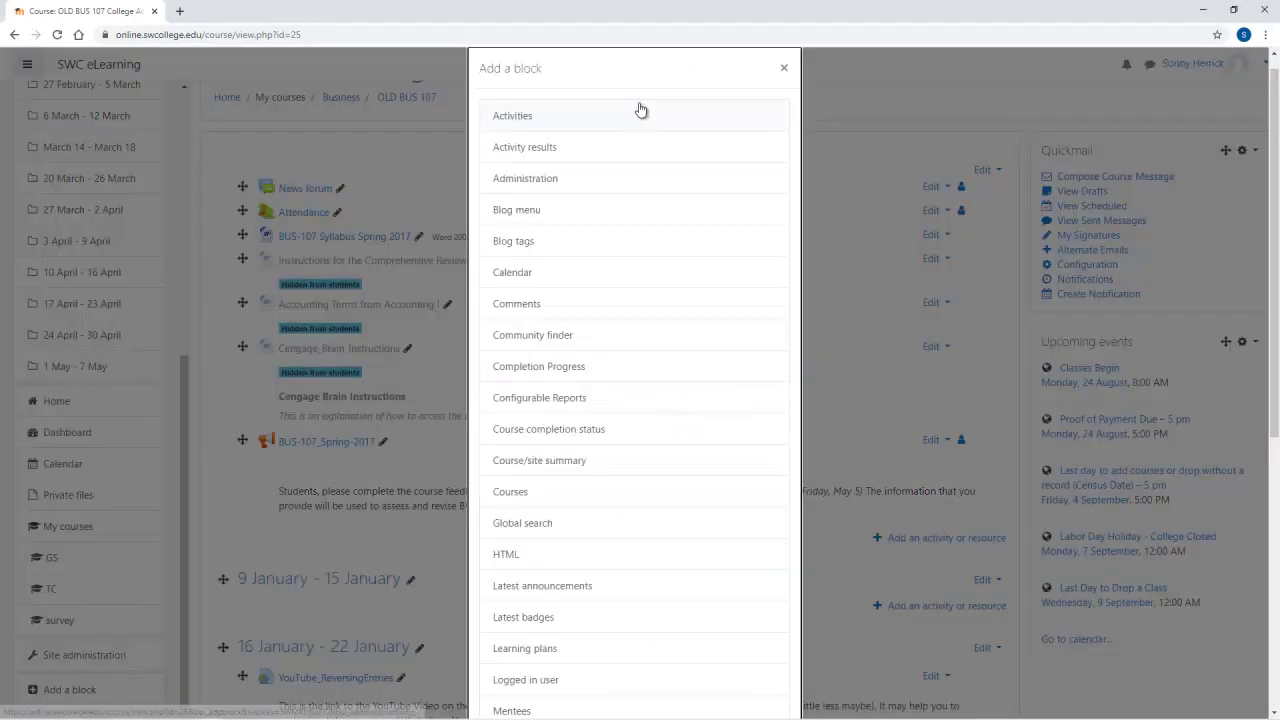
scroll(660, 218, "down", 1)
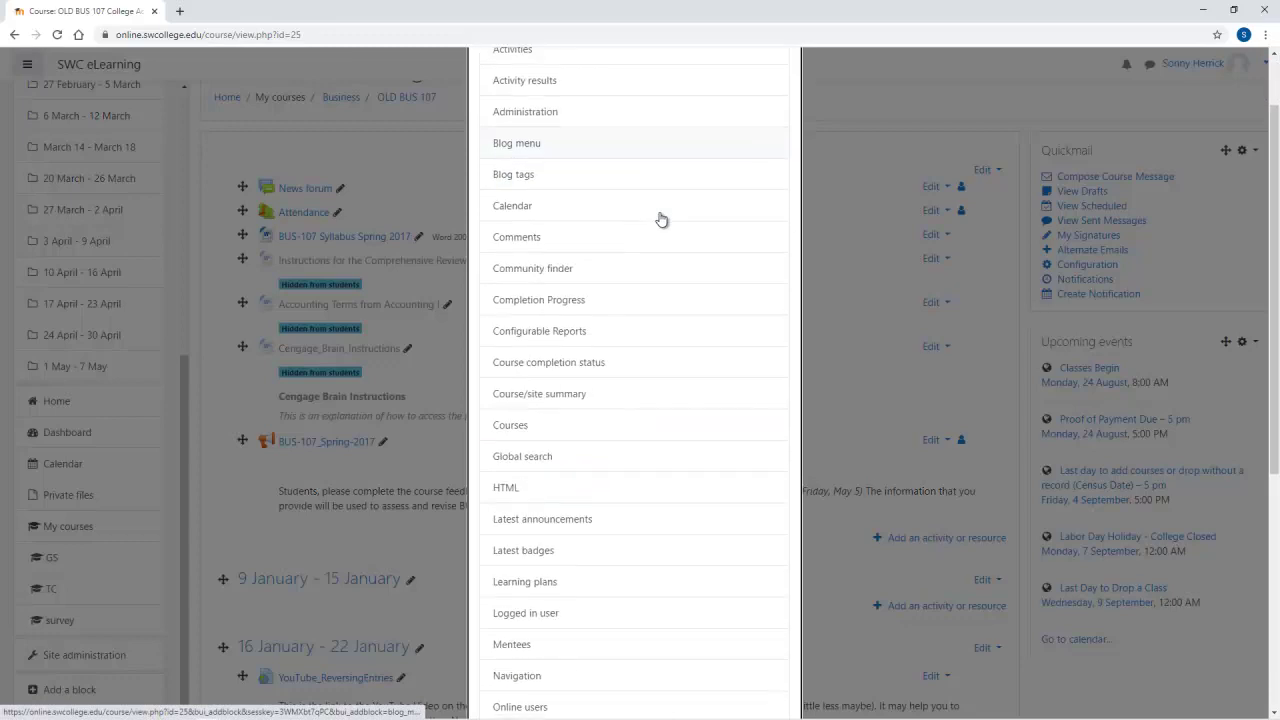
left_click(517, 209)
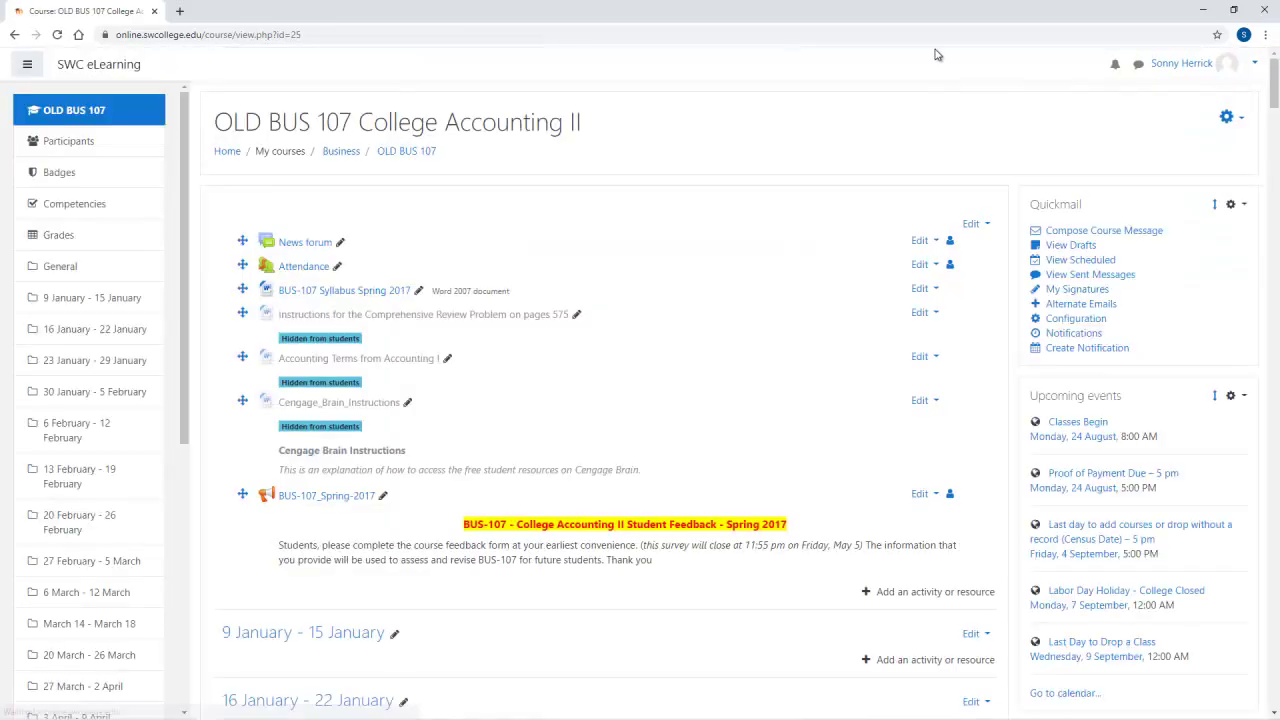
left_click_drag(1273, 98, 1275, 117)
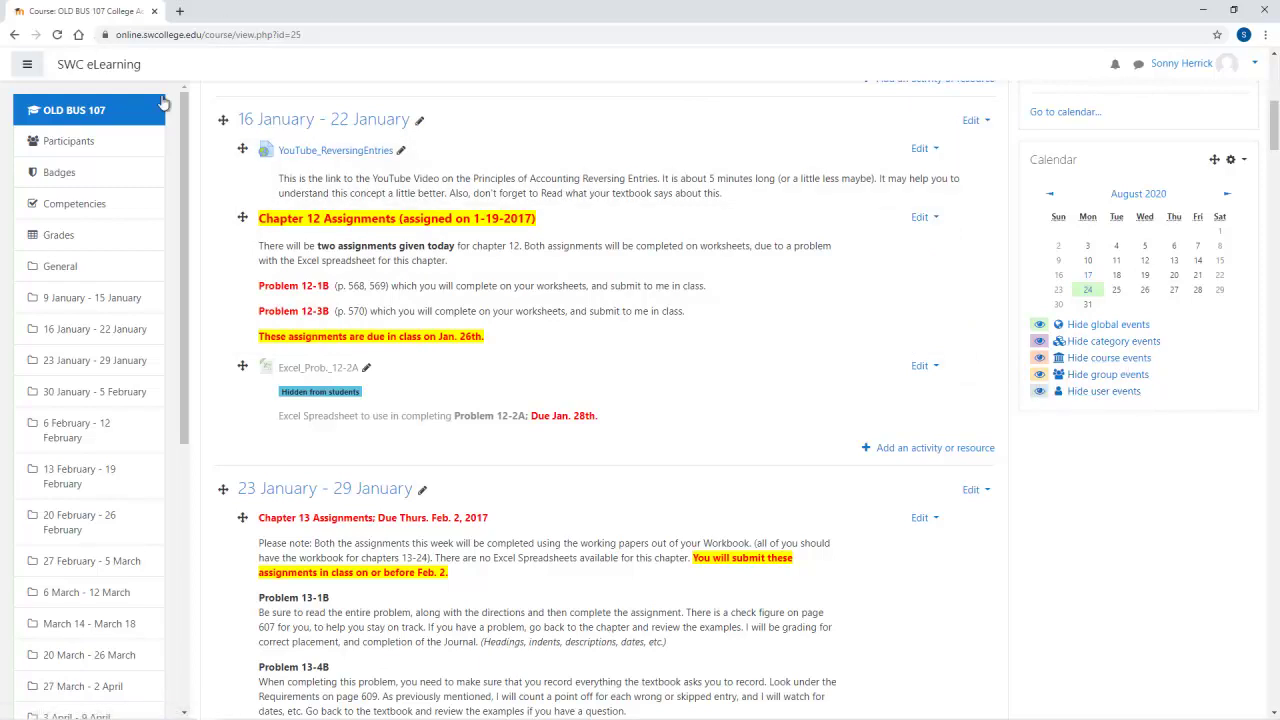
Step: Add the Activities block to the course page
scroll(195, 150, "down", 1)
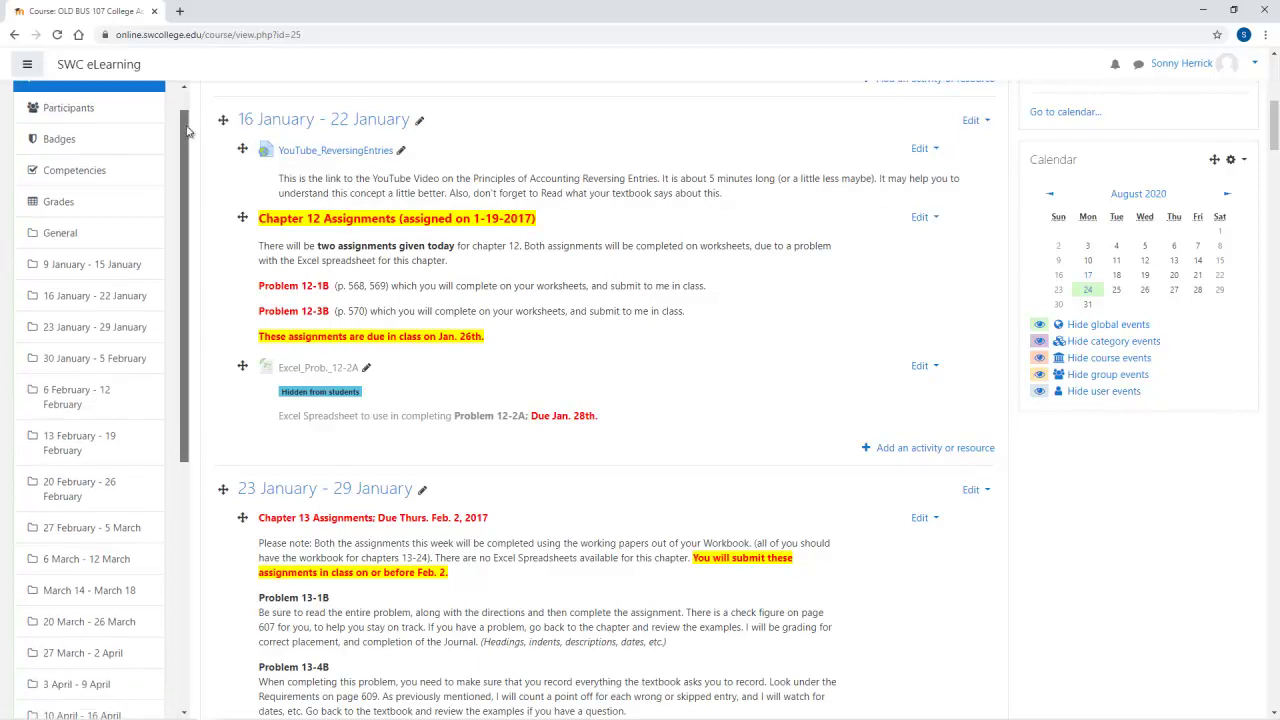
scroll(196, 170, "up", 1)
scroll(192, 210, "down", 3)
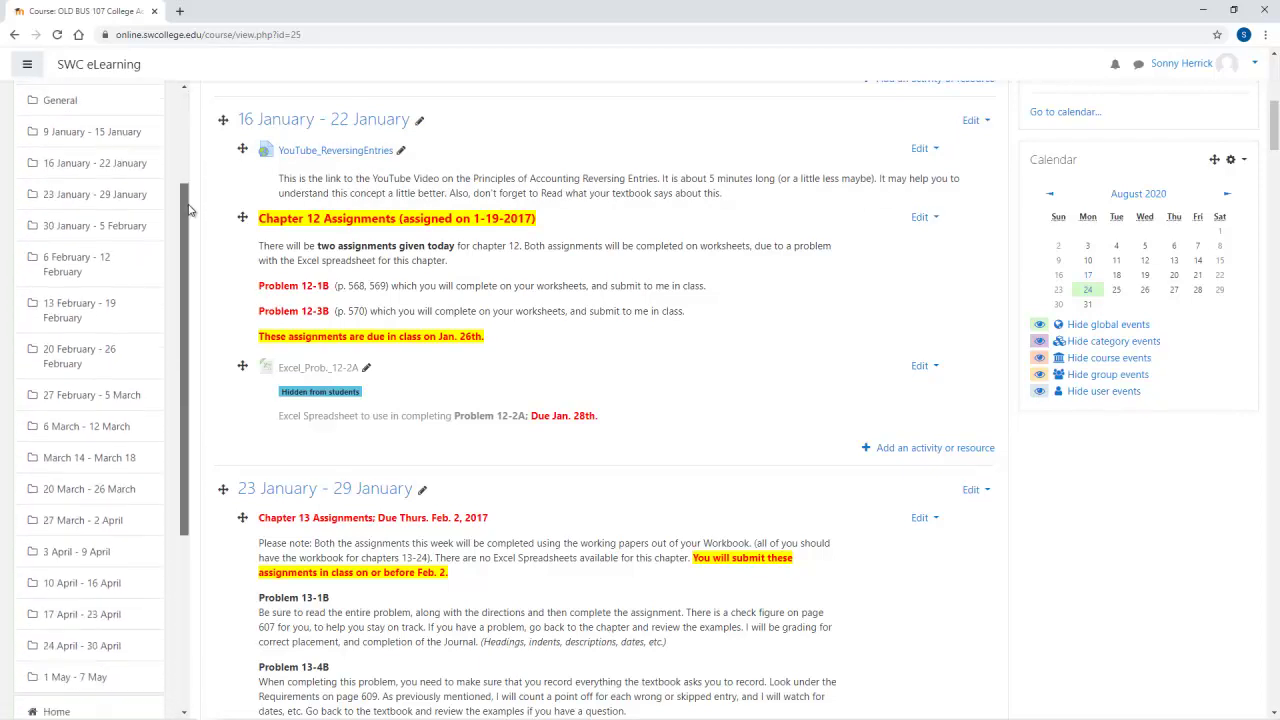
left_click_drag(190, 245, 180, 383)
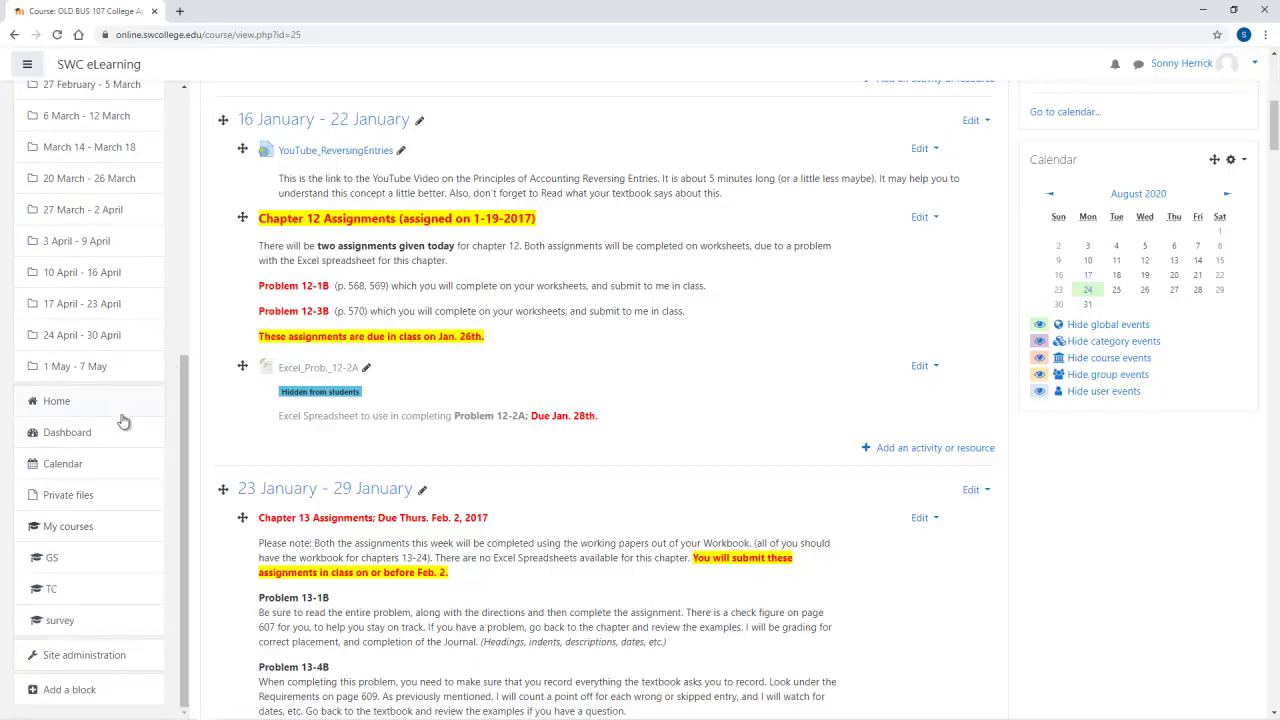
left_click(69, 690)
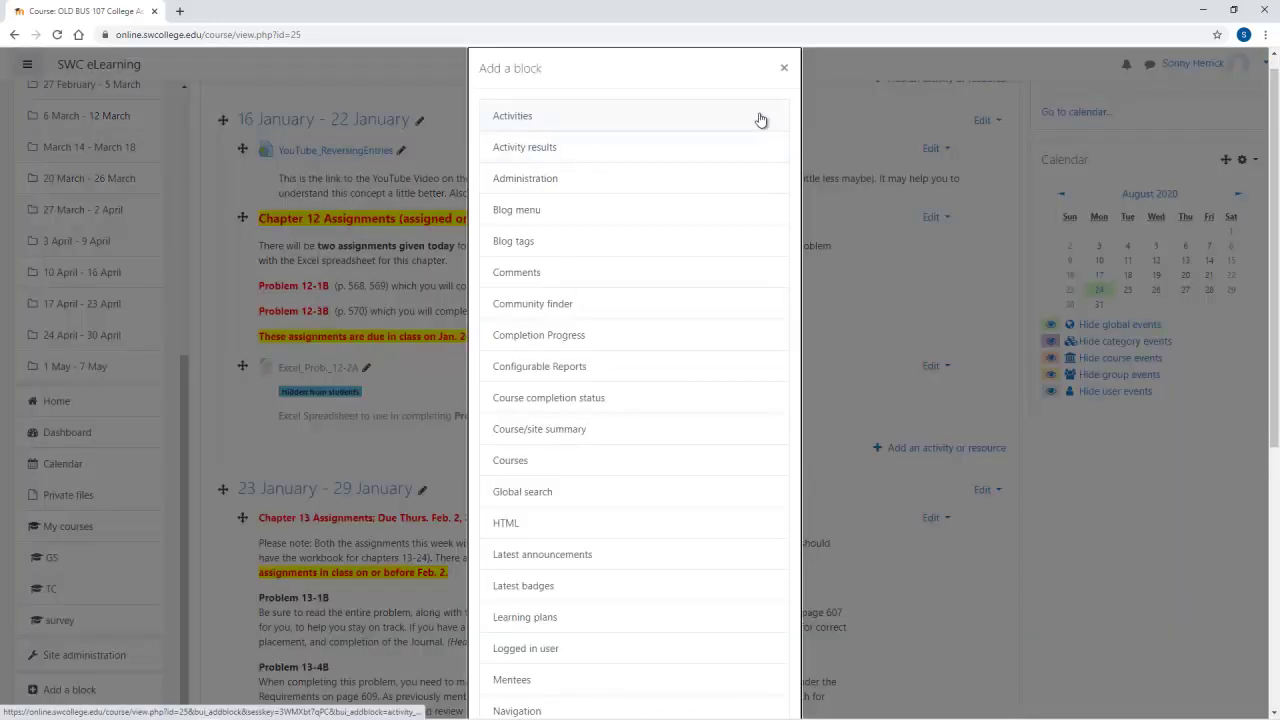
left_click(537, 117)
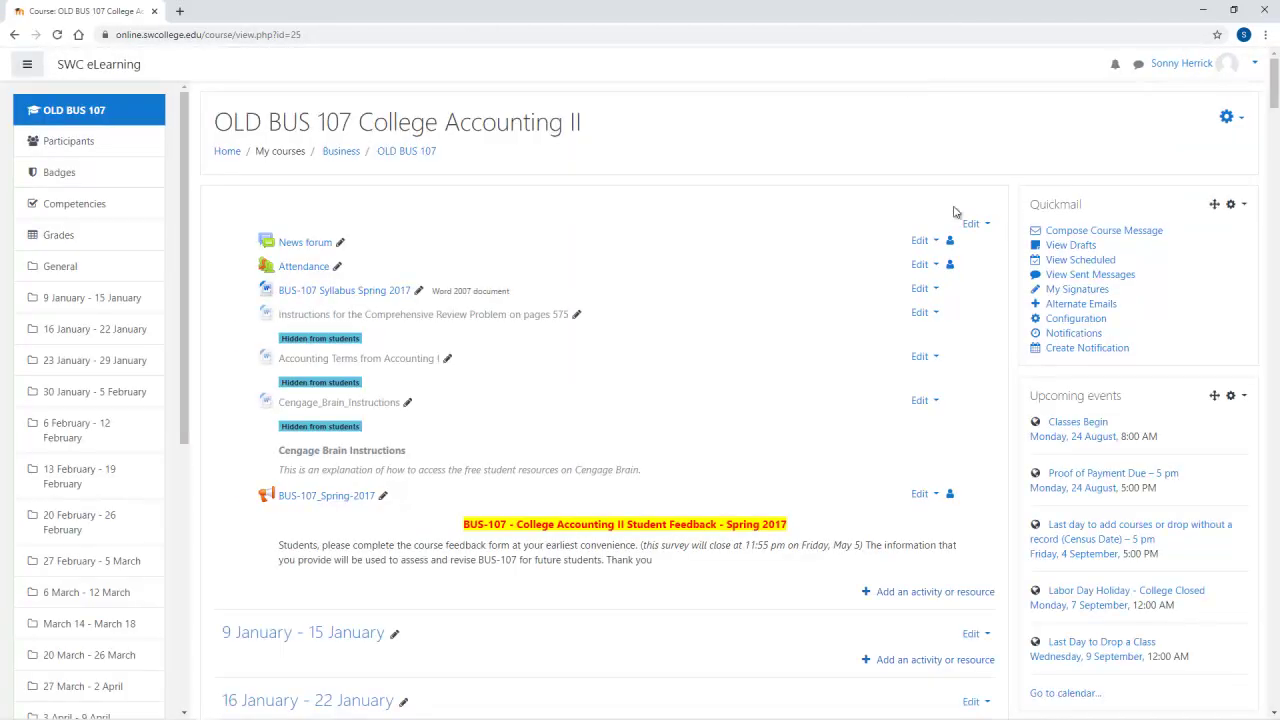
Step: View the course's assignments list from the Activities block and return to the course page
scroll(940, 256, "down", 2)
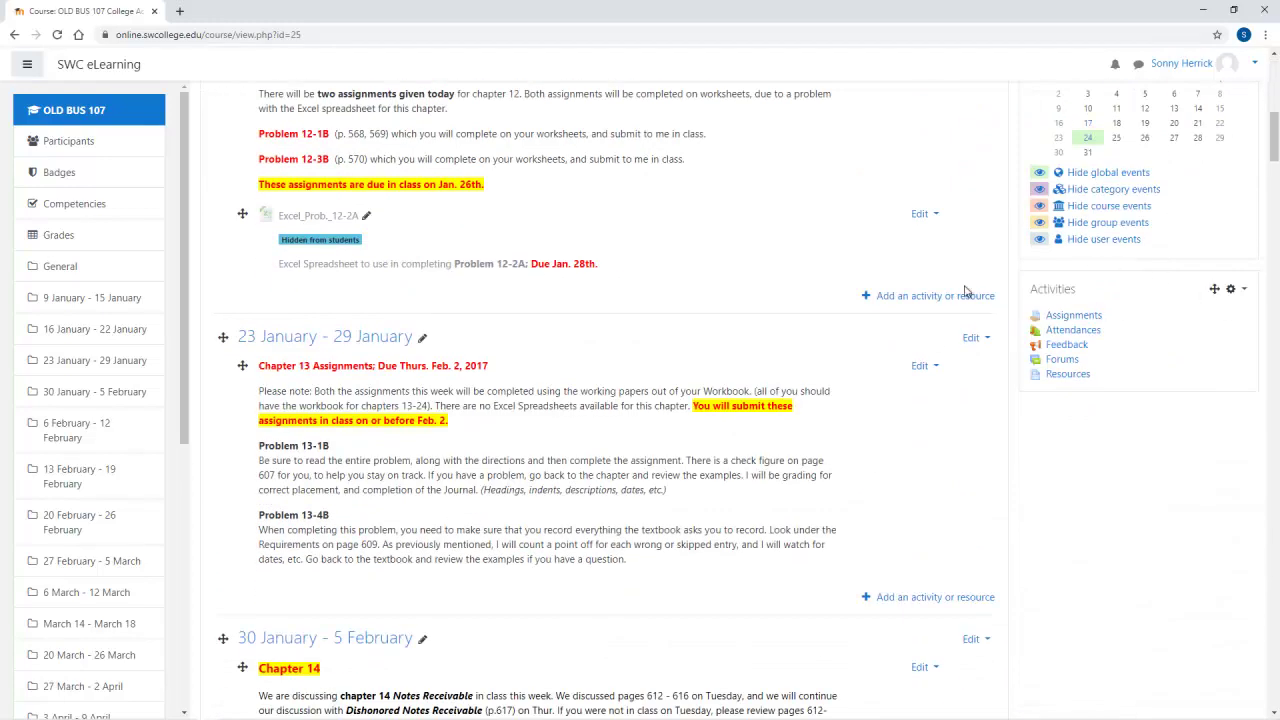
left_click(1076, 316)
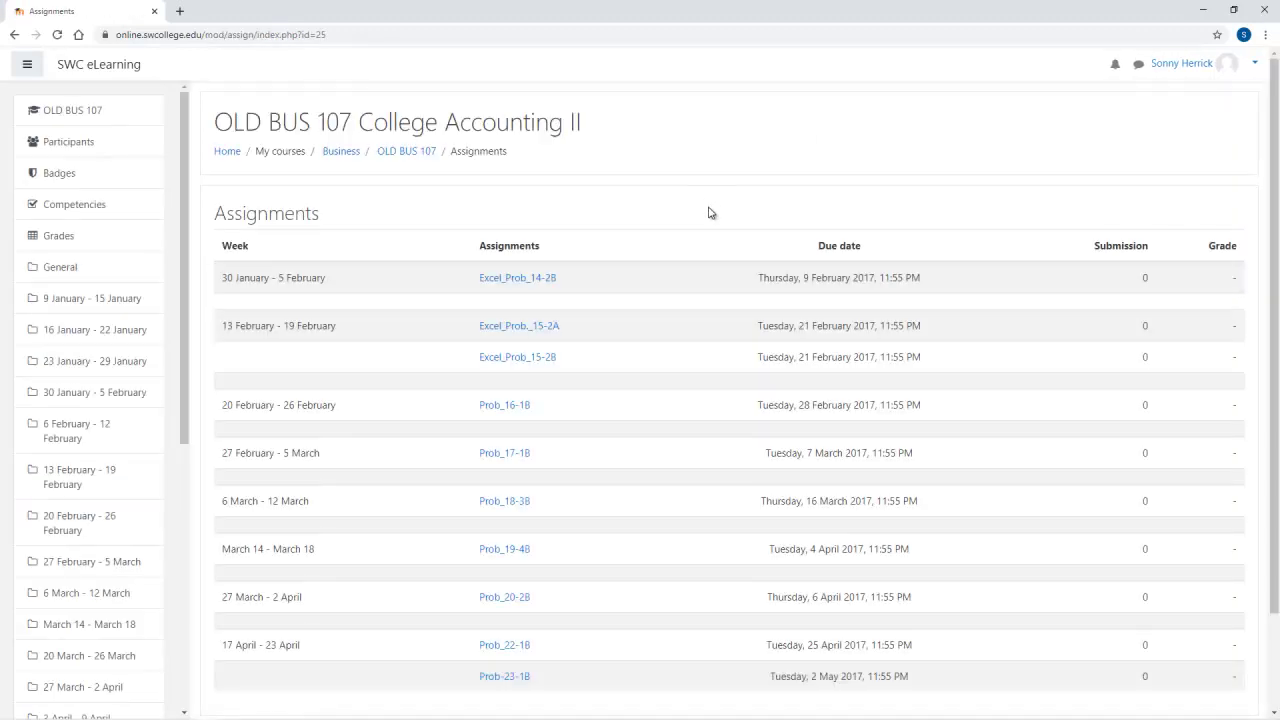
scroll(578, 291, "down", 2)
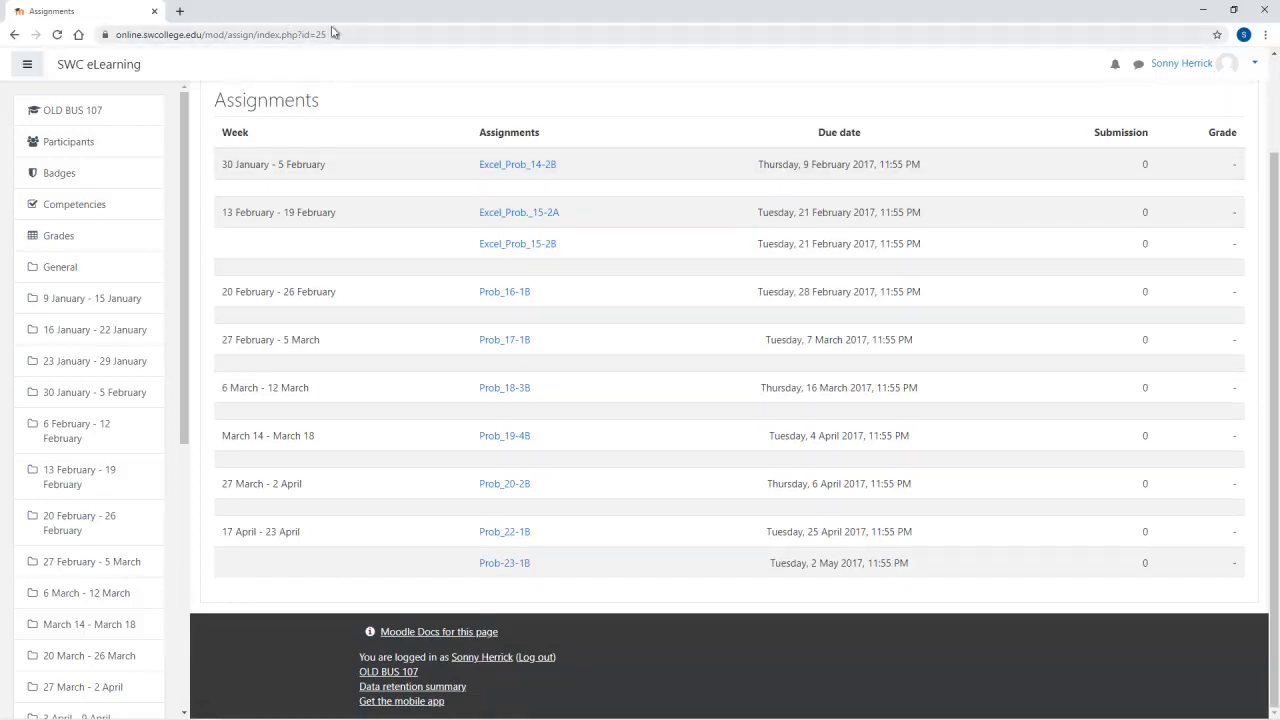
left_click(14, 35)
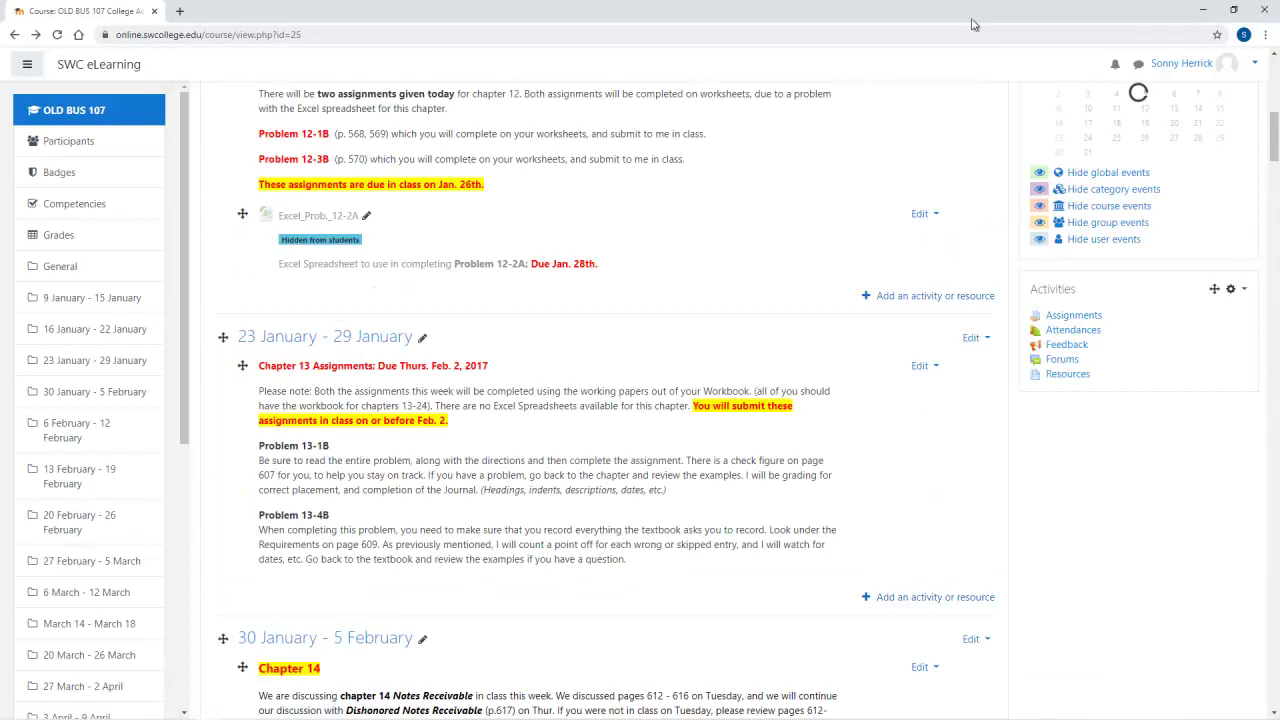
Step: Open the settings form for the OLD BUS 107 course from its course actions
scroll(960, 175, "up", 10)
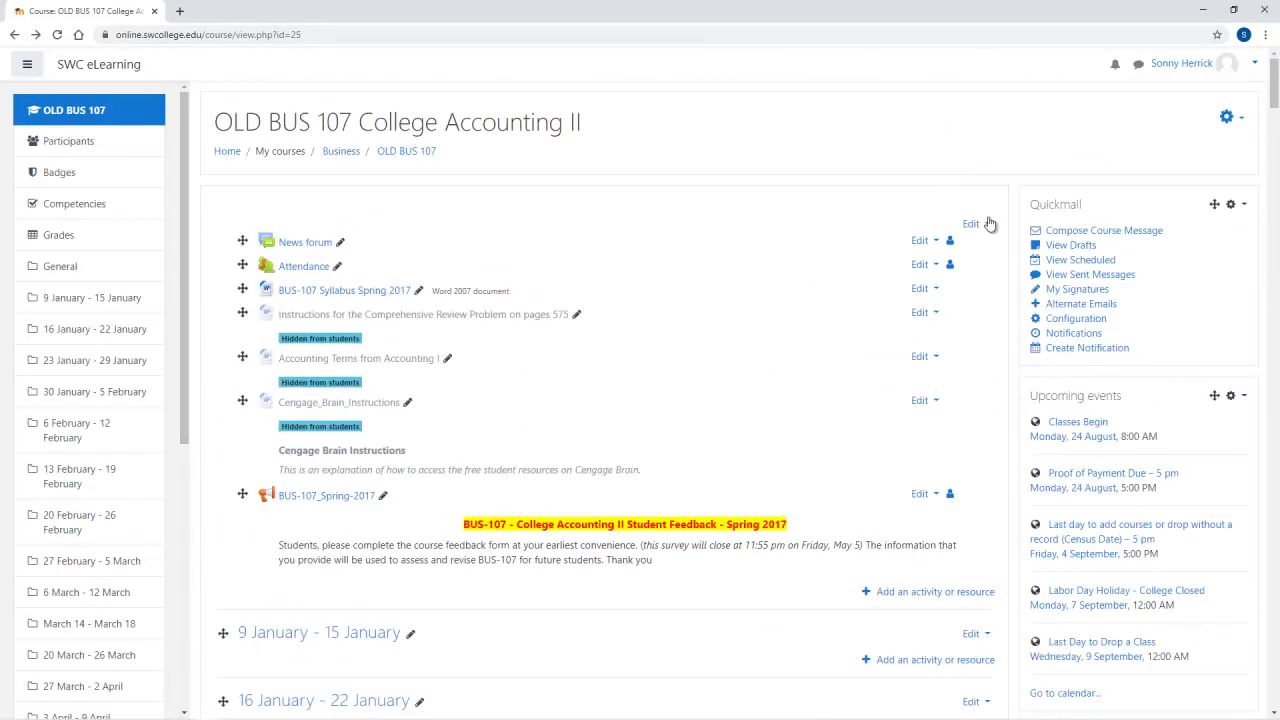
left_click(987, 224)
left_click(1246, 121)
left_click(1245, 120)
left_click(1229, 118)
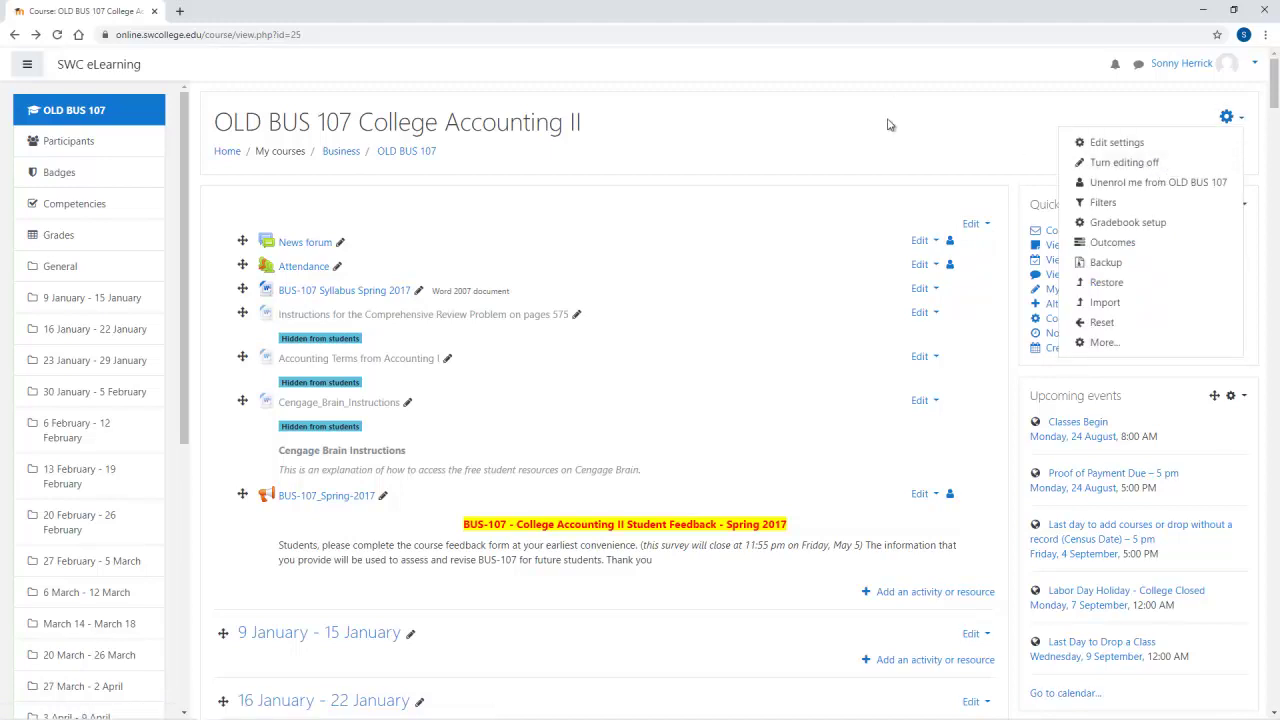
left_click(981, 123)
left_click(1237, 116)
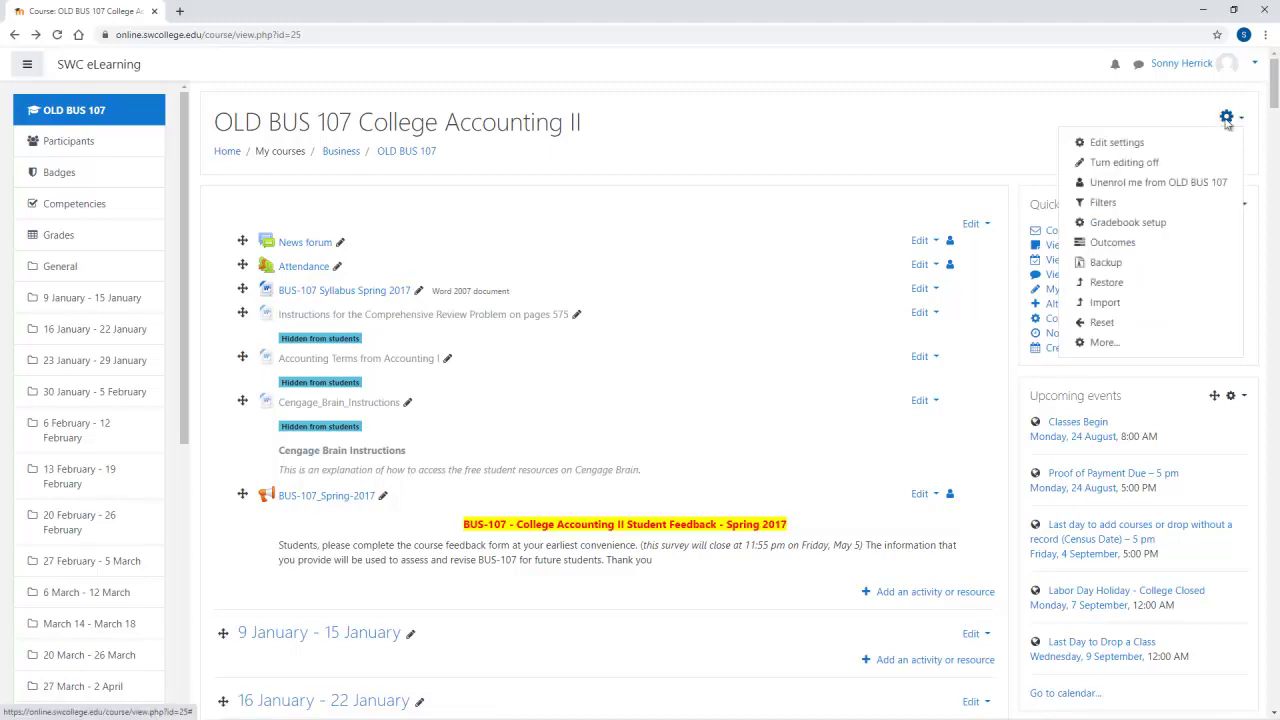
left_click(1117, 144)
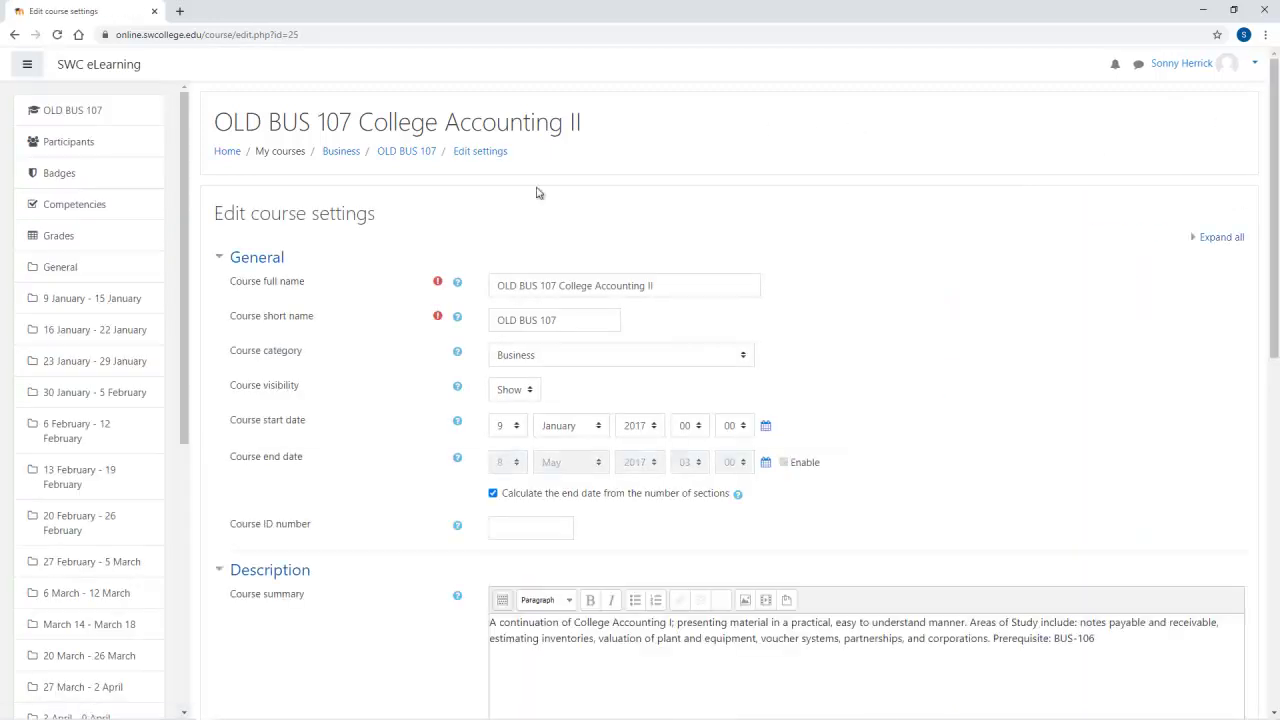
Step: Review the general and description settings, expand Course format, and save and display the course
scroll(418, 263, "down", 2)
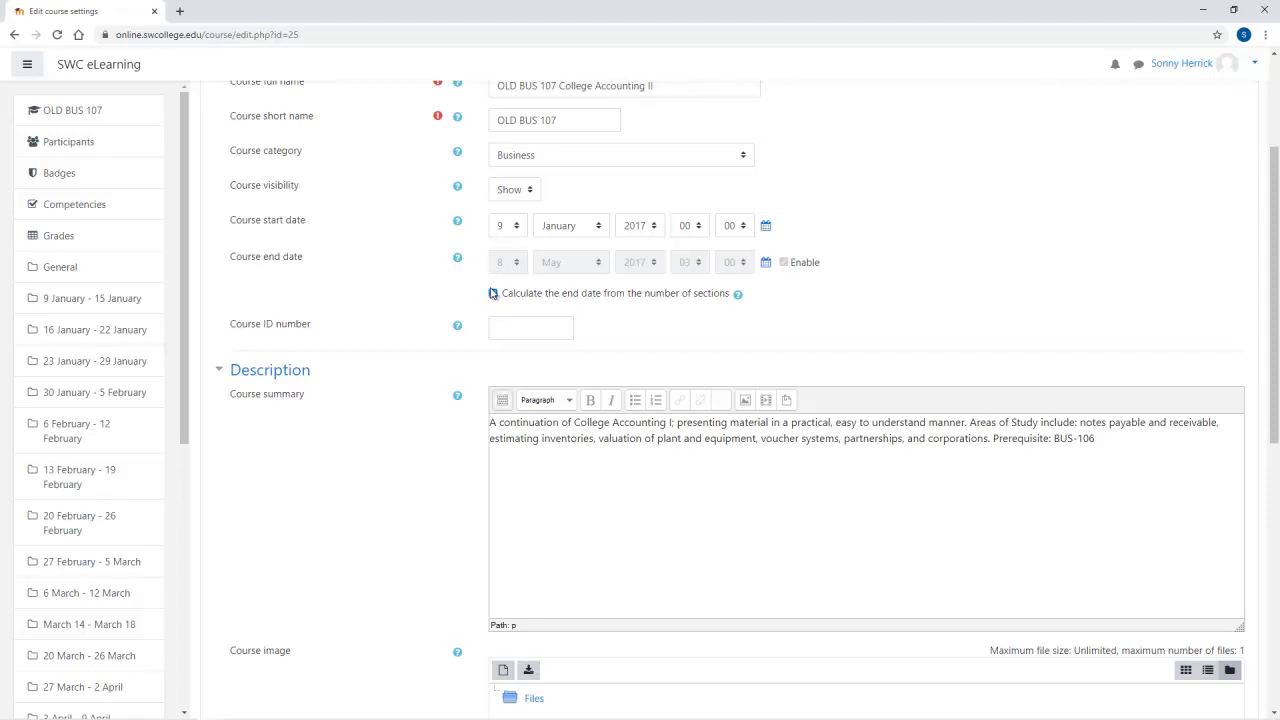
scroll(400, 300, "down", 3)
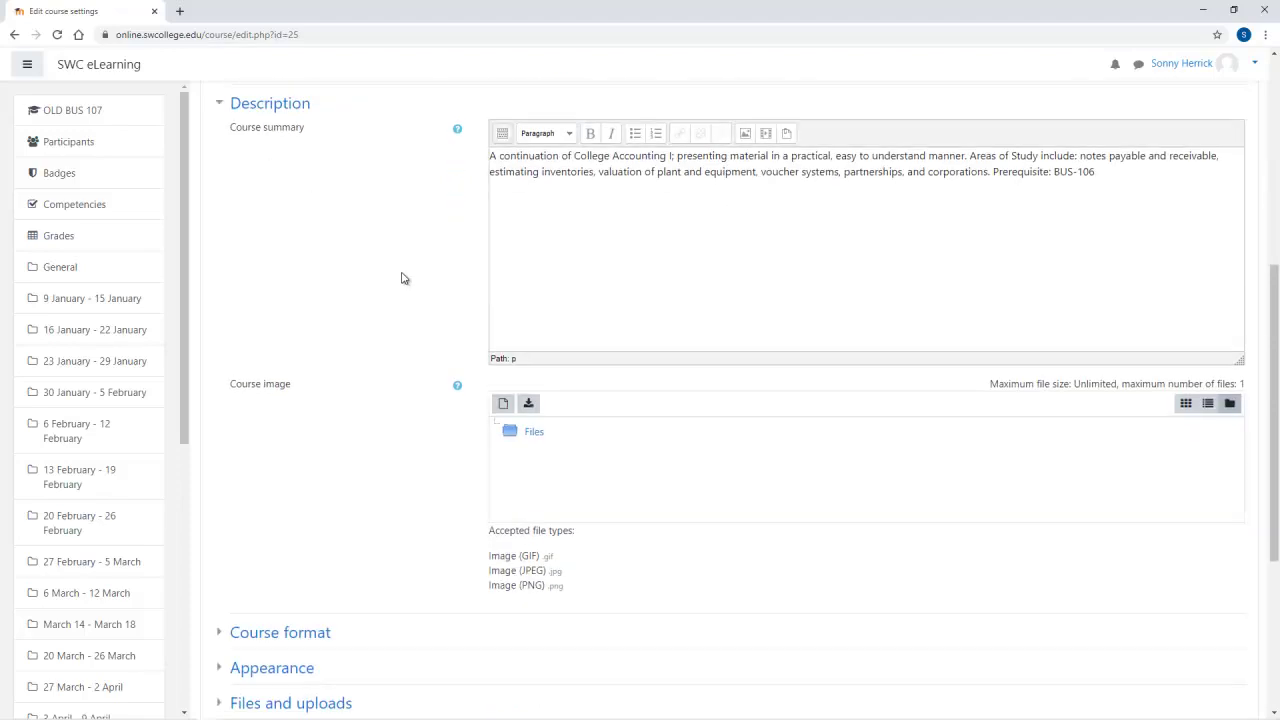
scroll(400, 278, "down", 2)
left_click(222, 433)
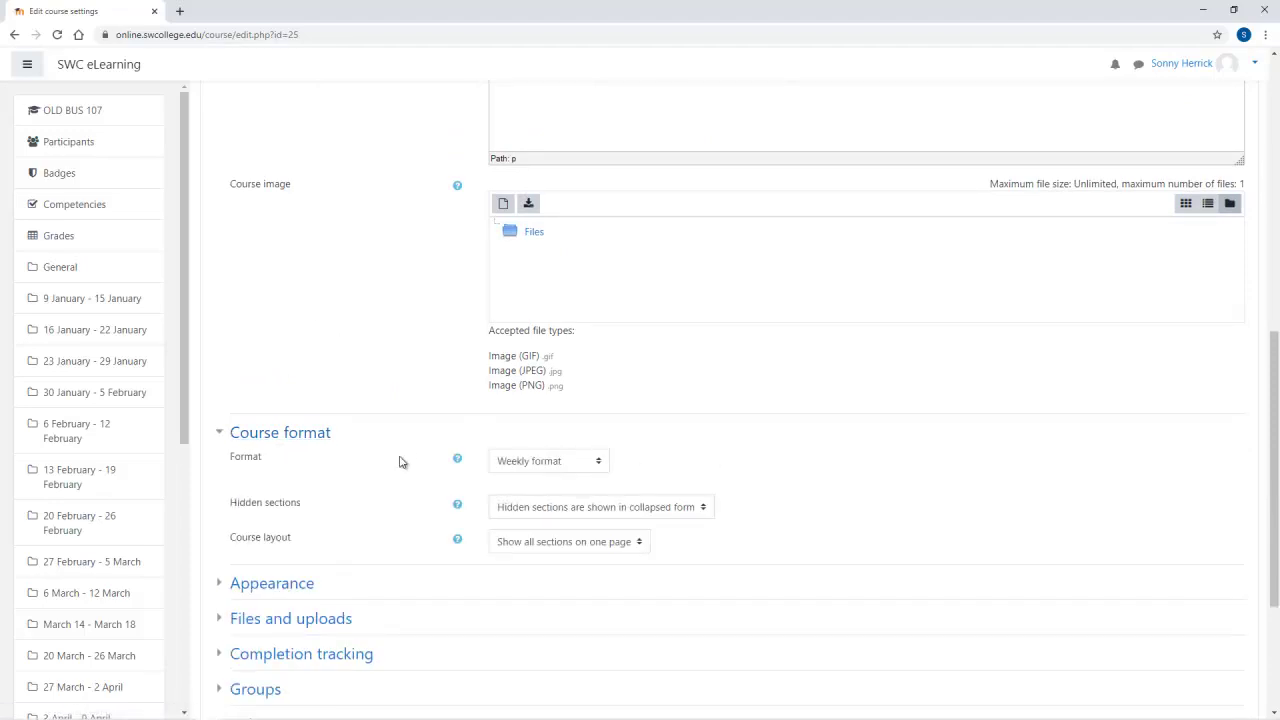
scroll(259, 254, "up", 7)
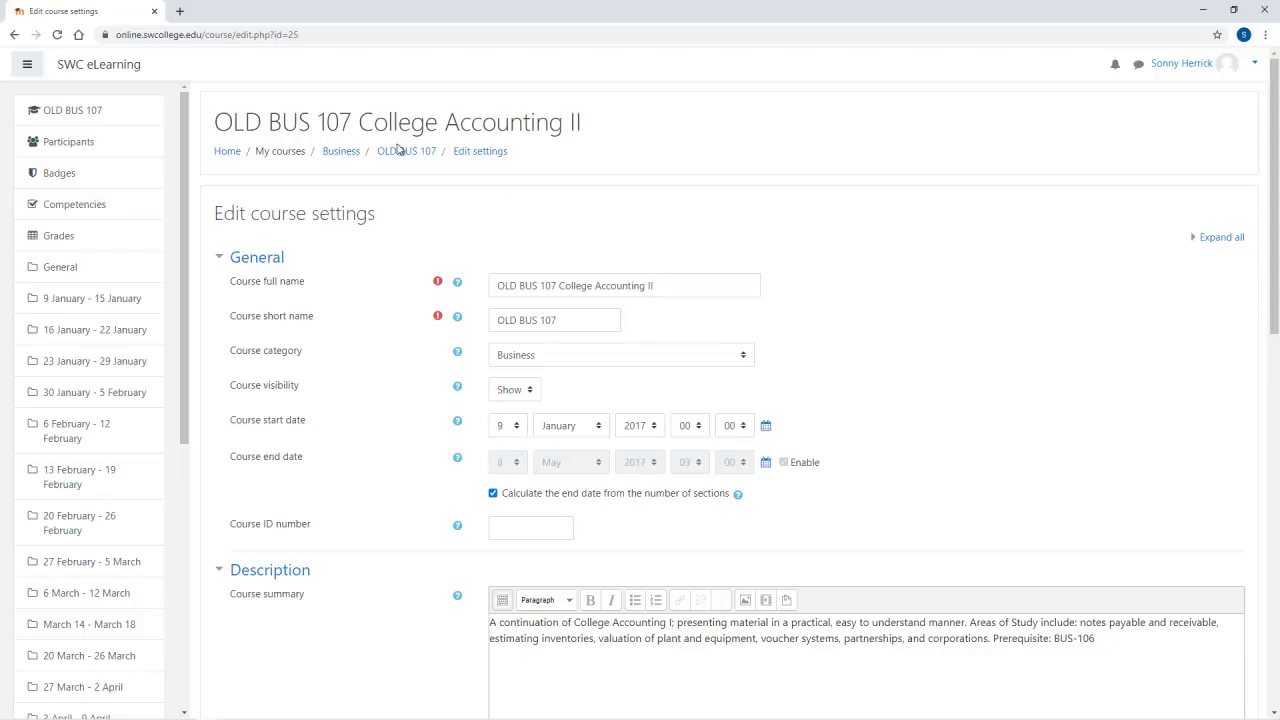
scroll(466, 163, "down", 9)
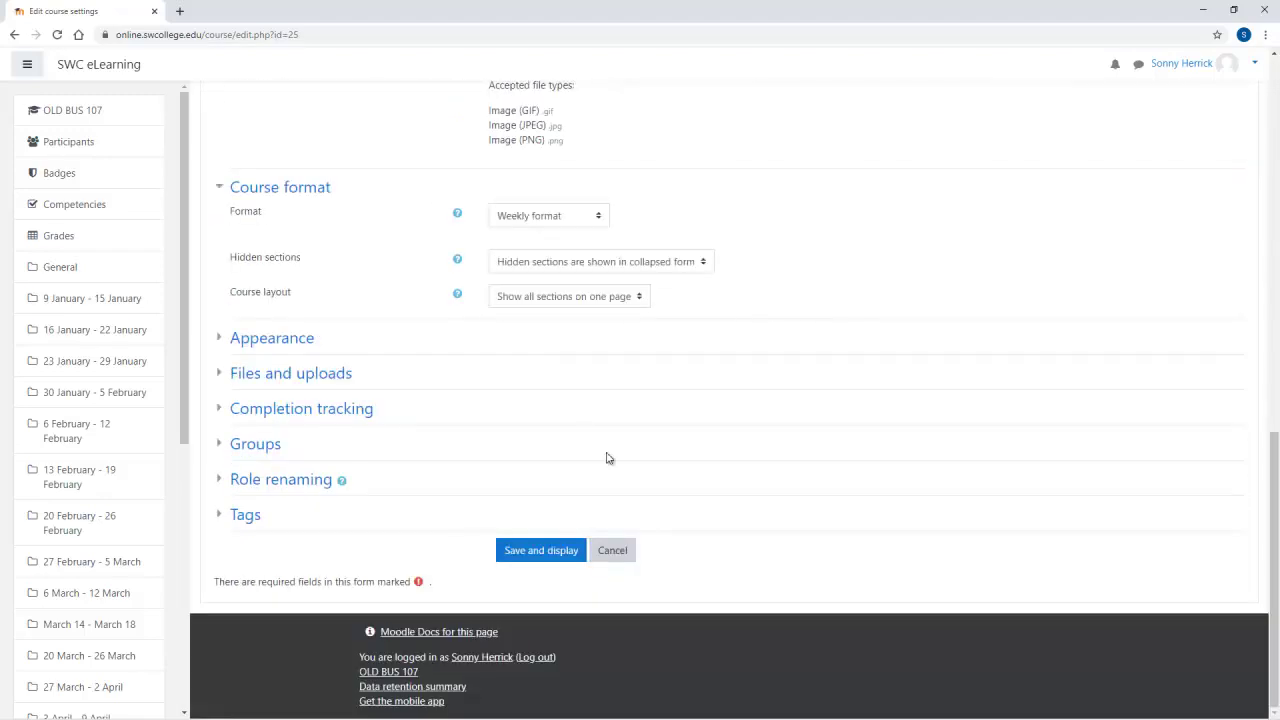
left_click(541, 551)
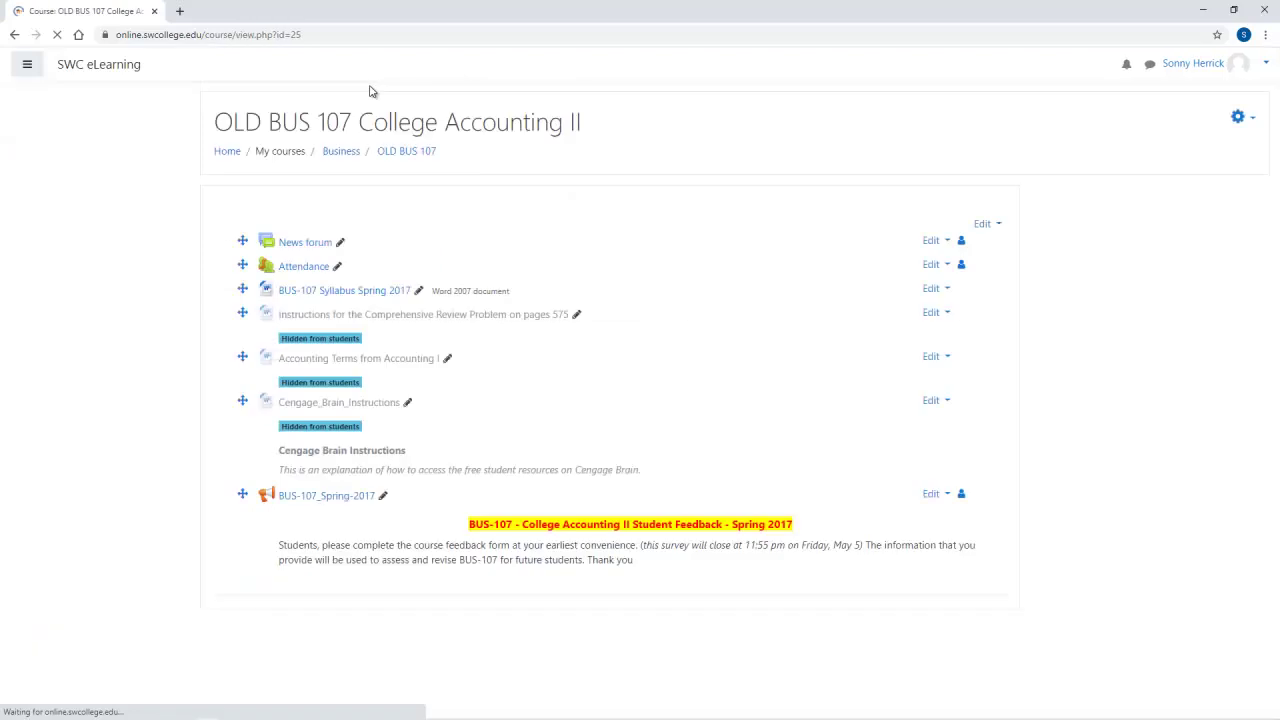
Step: Look through the course's weekly sections and the blocks beside them
scroll(718, 220, "down", 1)
scroll(719, 205, "down", 3)
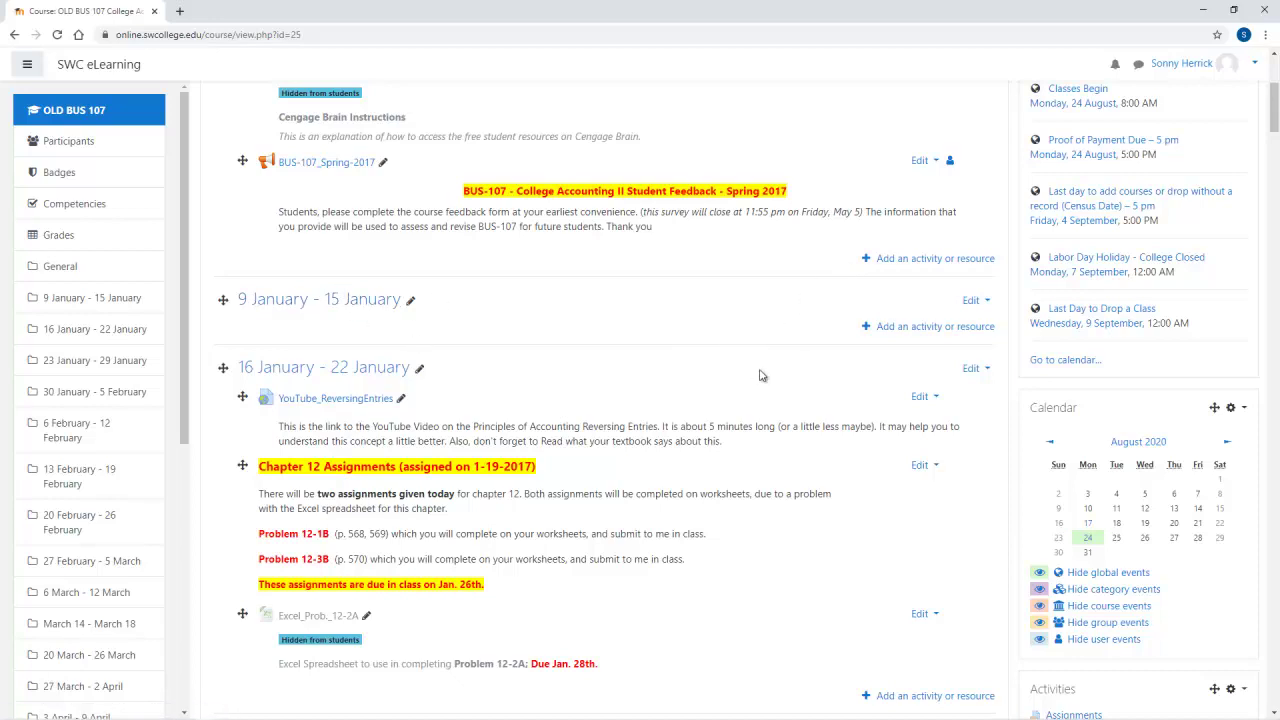
scroll(762, 375, "down", 5)
scroll(774, 290, "up", 1)
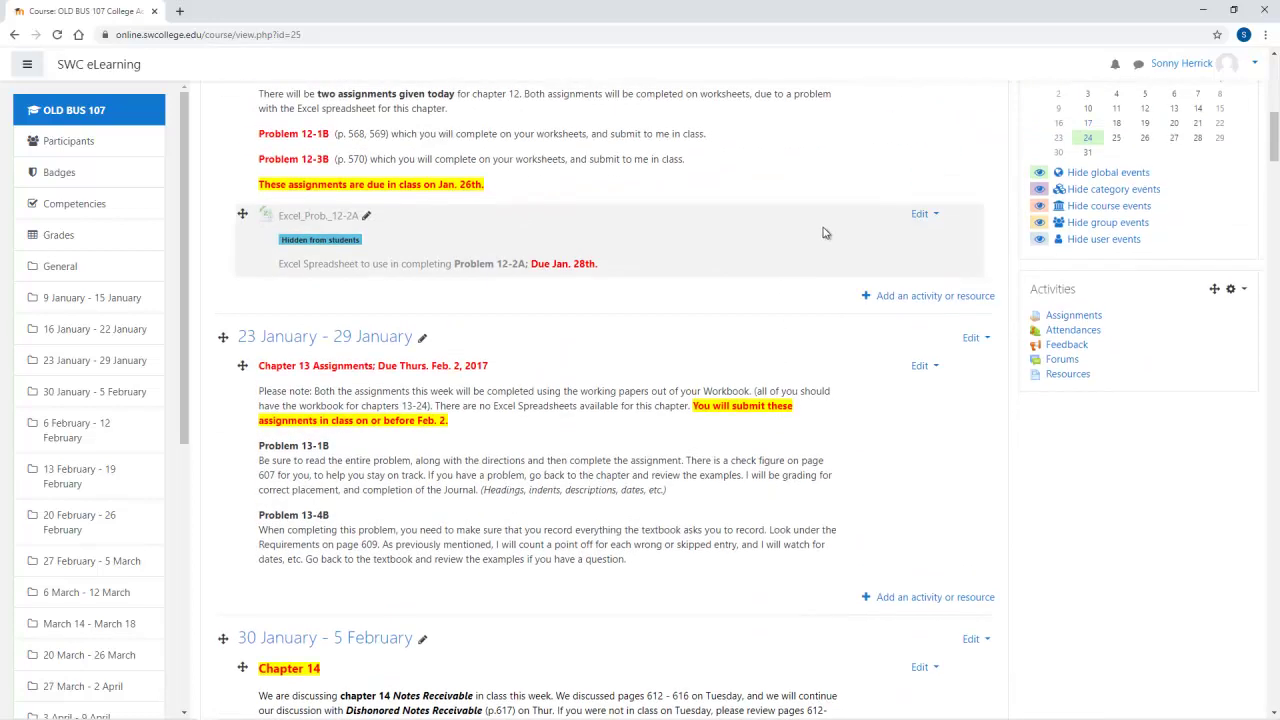